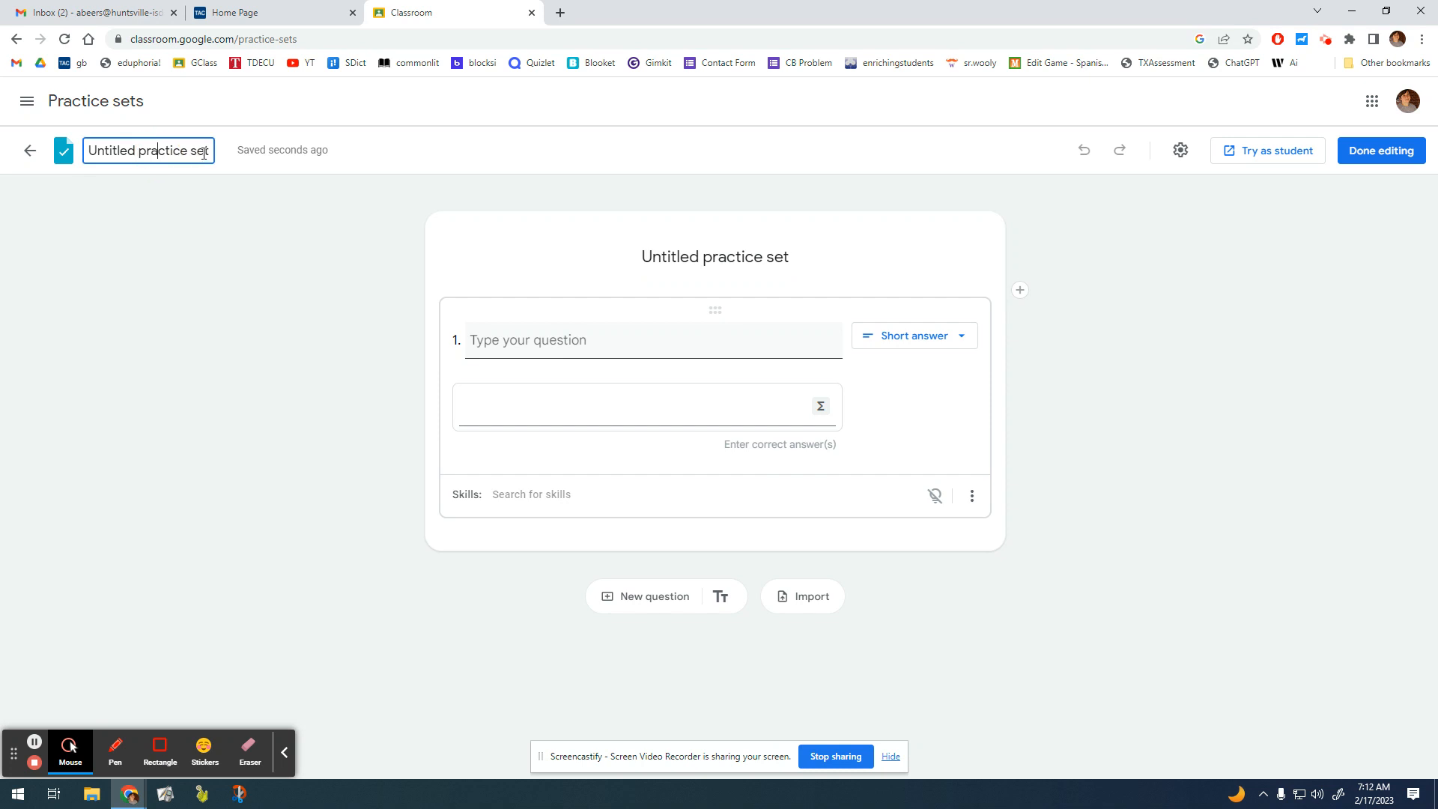
- Rename the practice set as "Demo Practice"
left_click_drag(212, 151, 40, 157)
type("De")
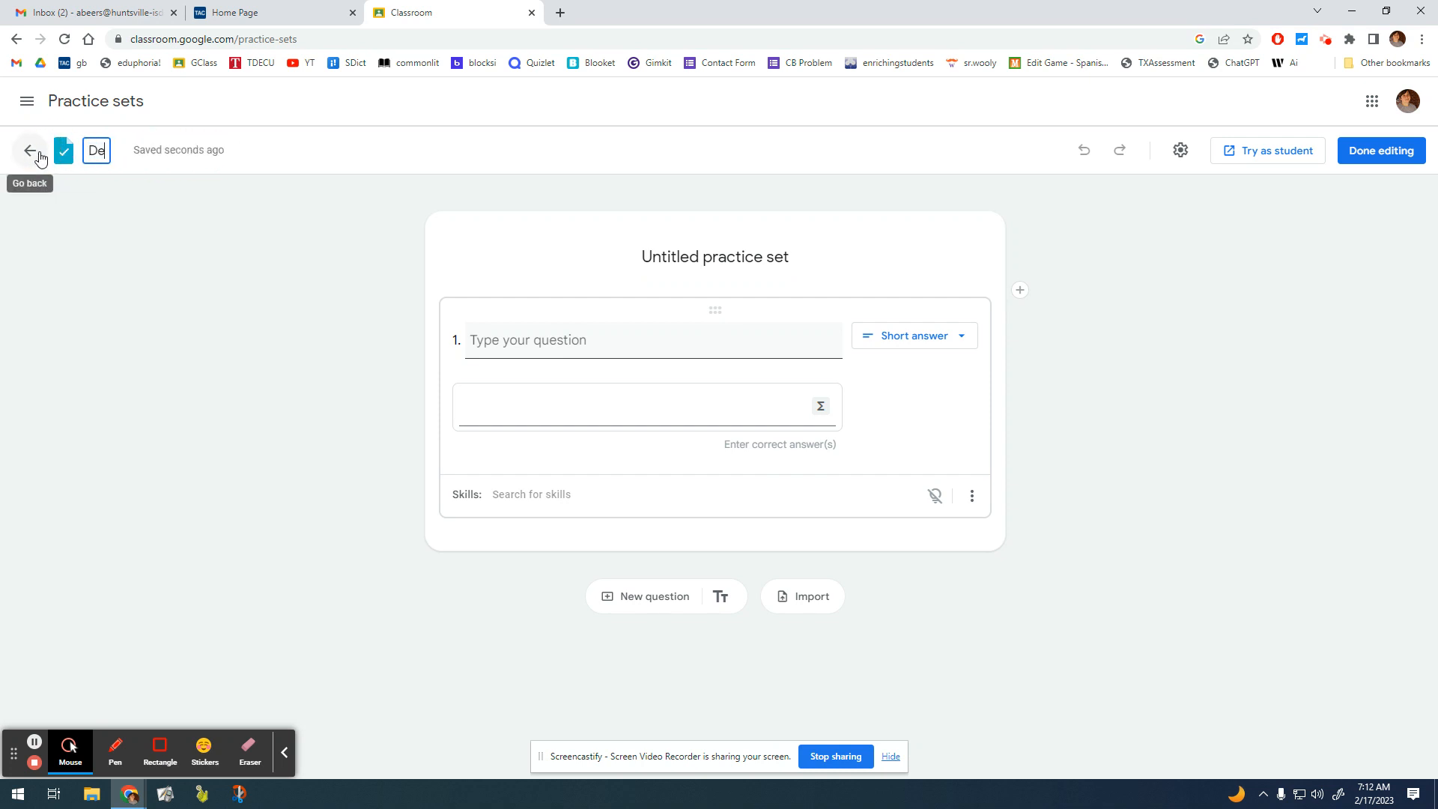
type("mo Practice")
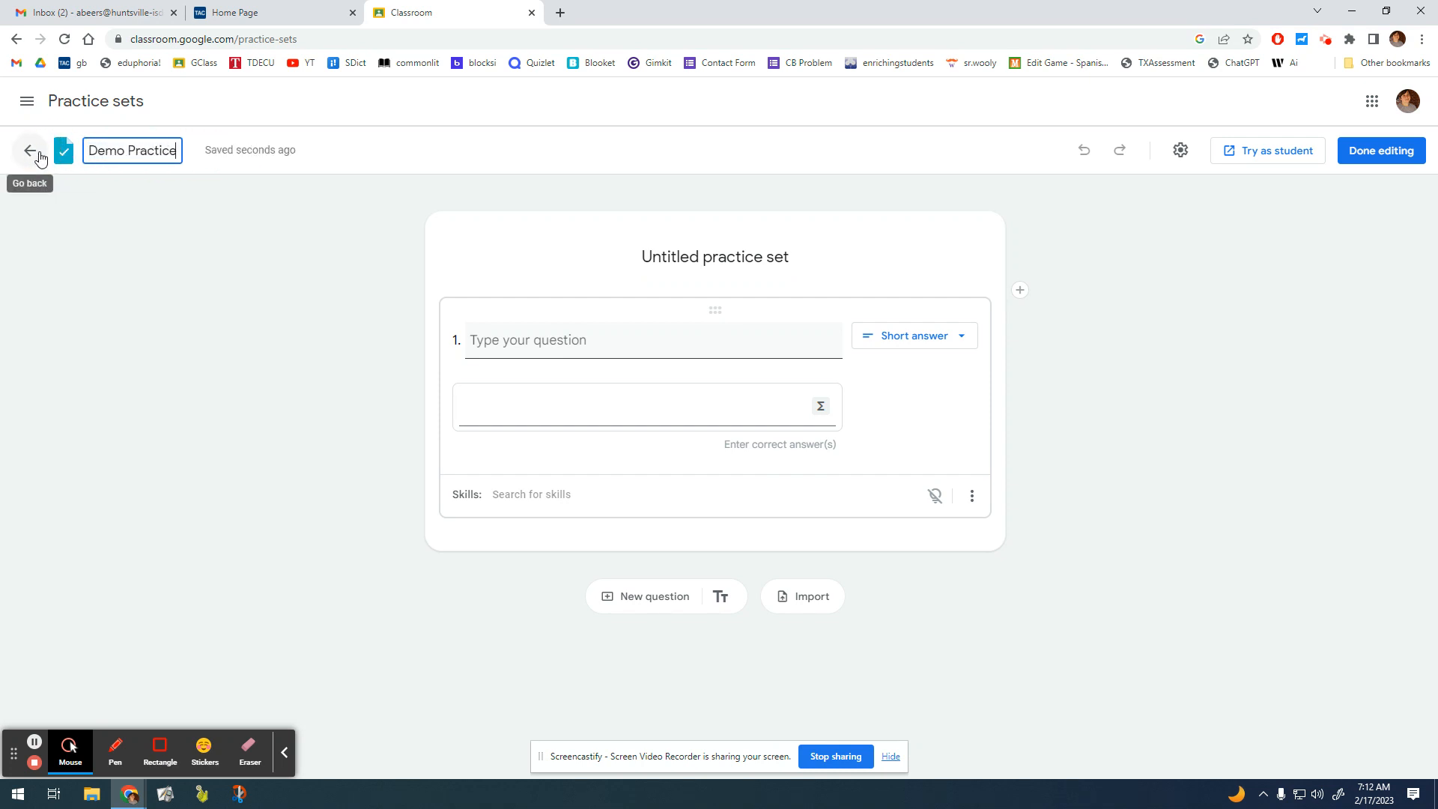
left_click(186, 421)
- Write "Solve the Following: x = y" as the text of question 1
left_click(600, 338)
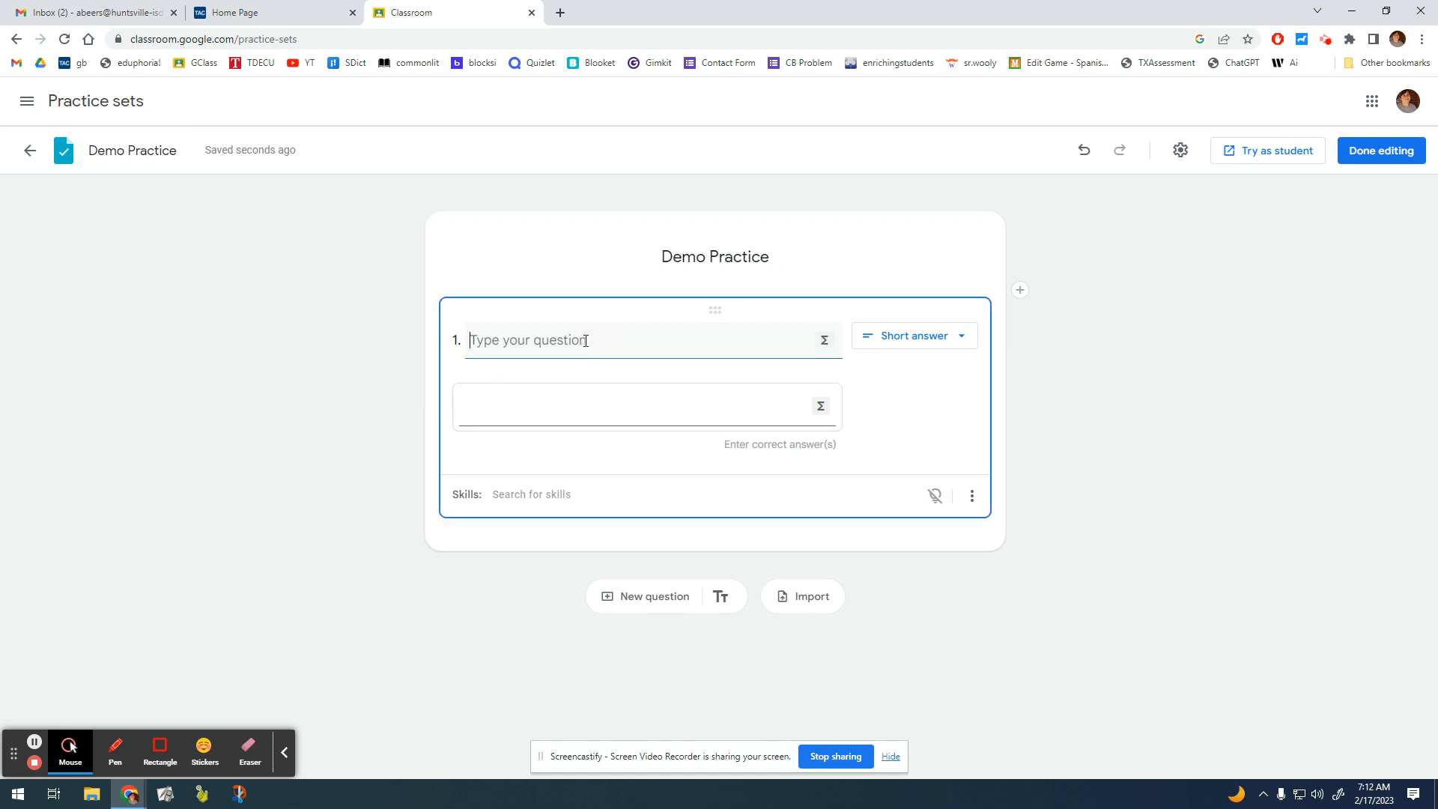
type("Solve the Following:")
left_click(824, 340)
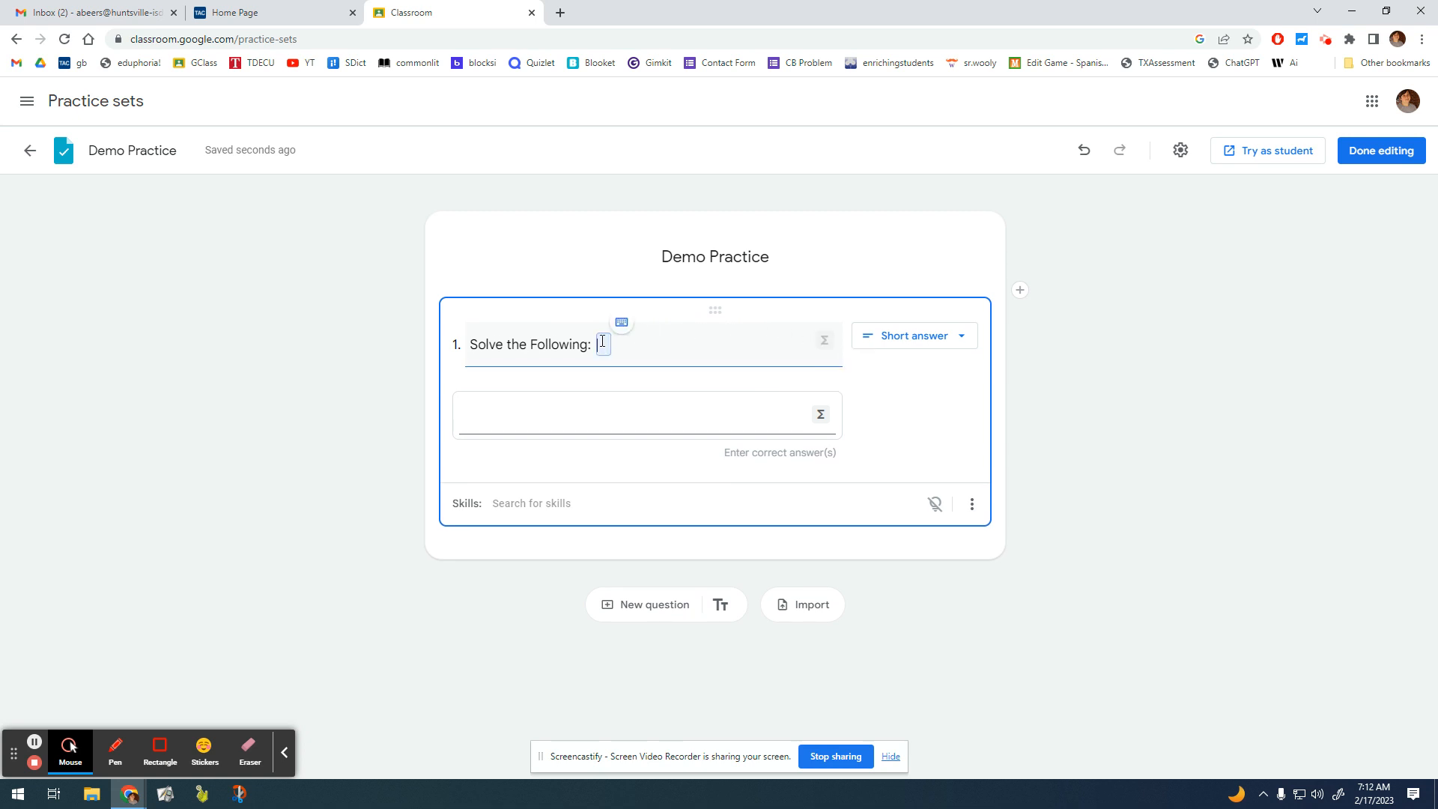
left_click(646, 340)
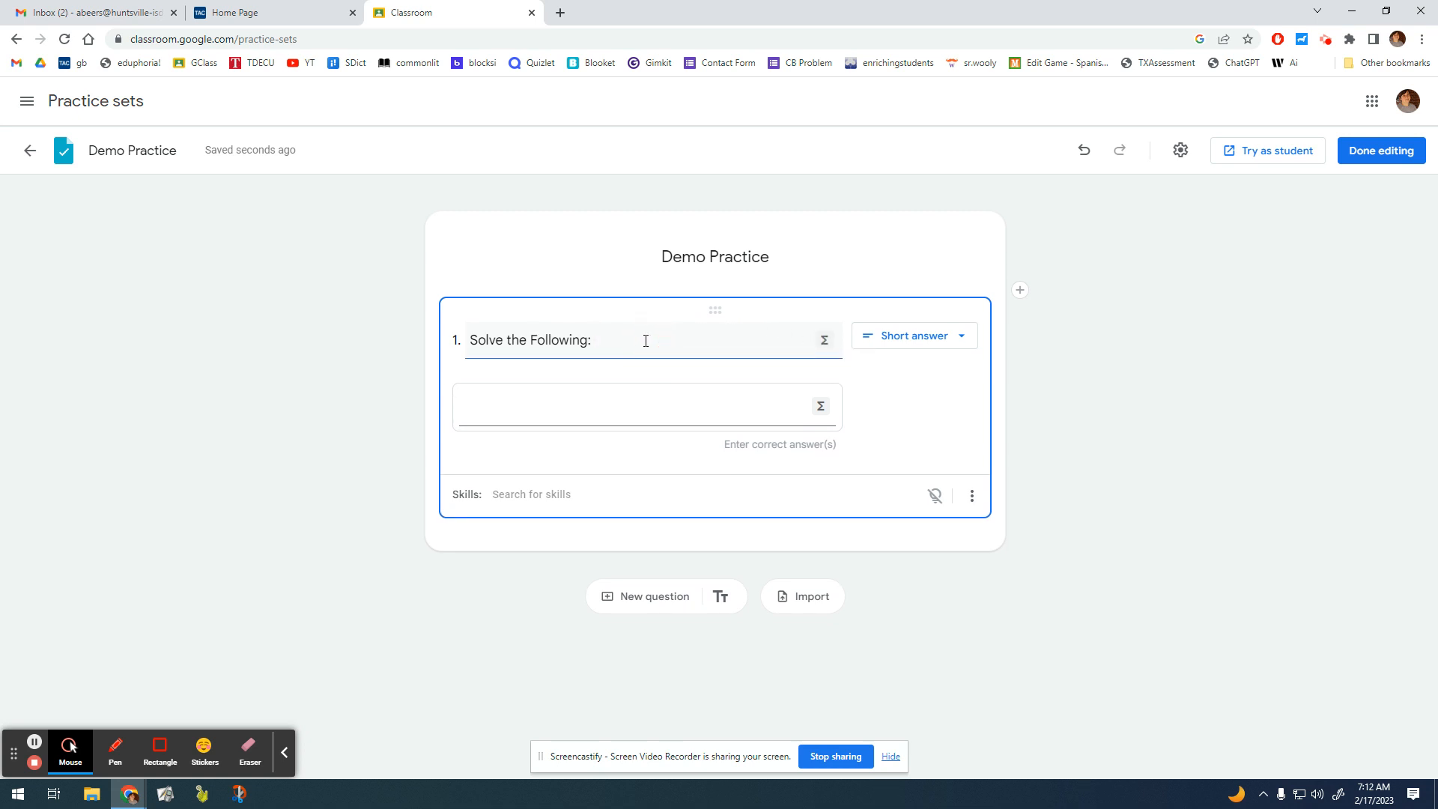
type("x")
type("x")
- Insert a squared exponent after the y in question 1 using math input
left_click(824, 340)
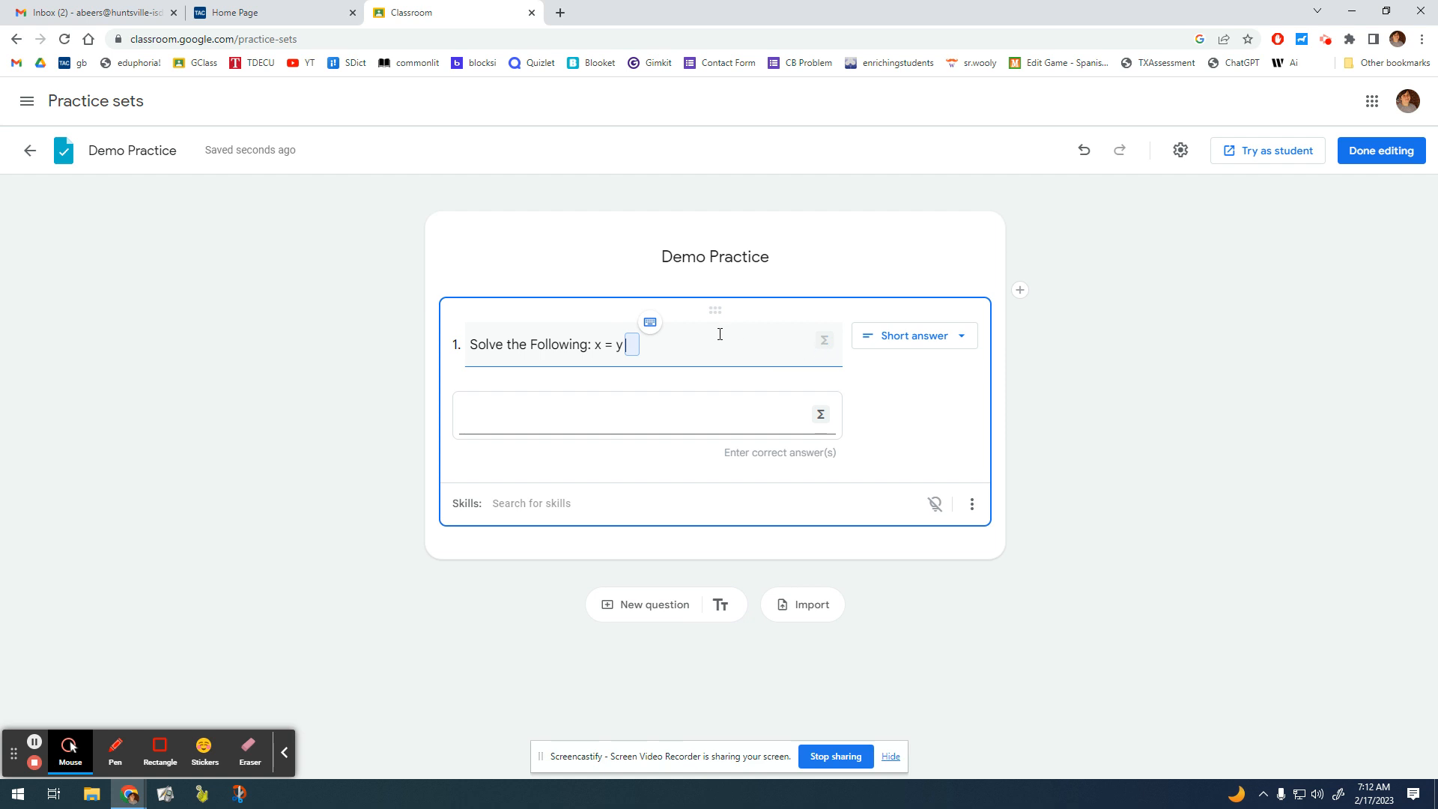
left_click(650, 322)
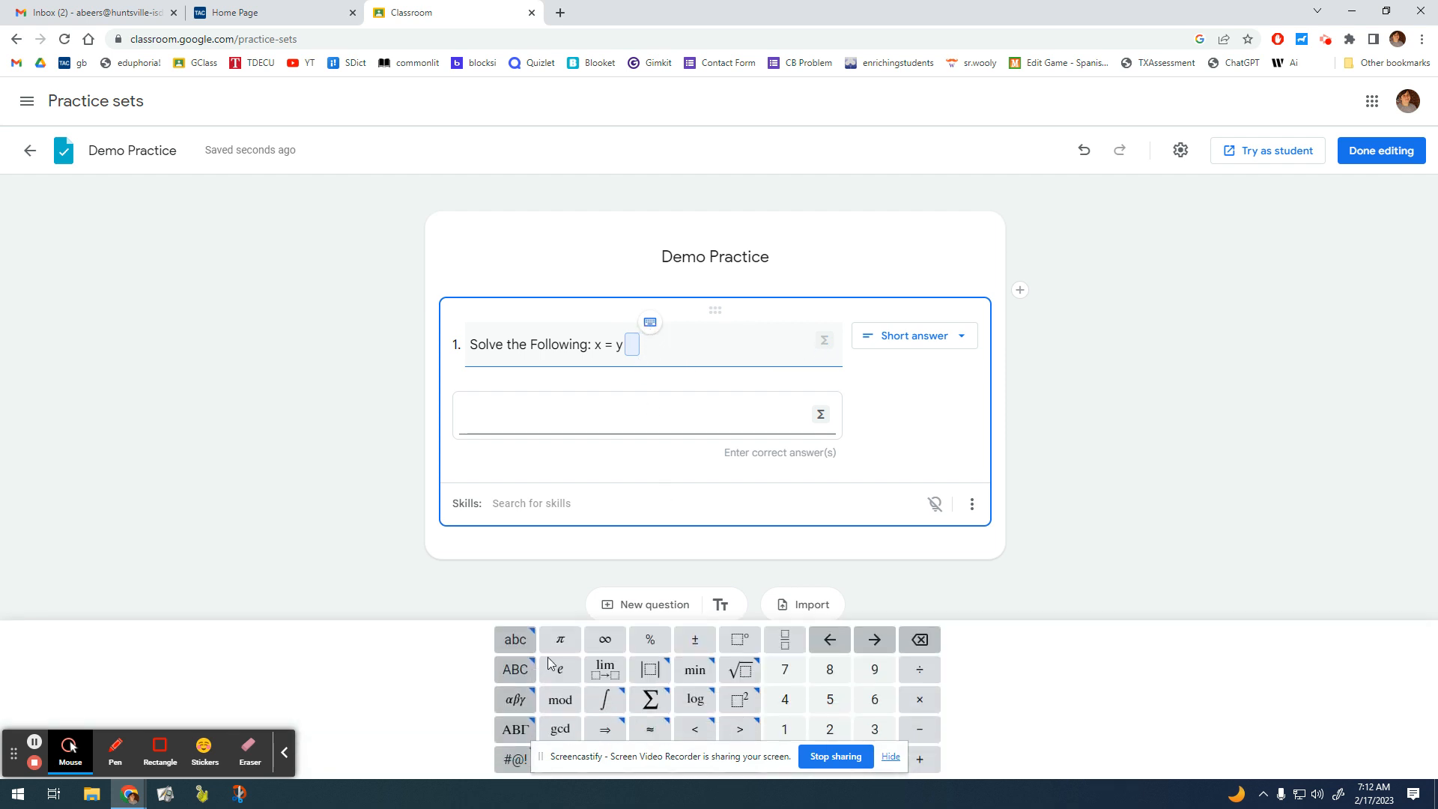
left_click(740, 704)
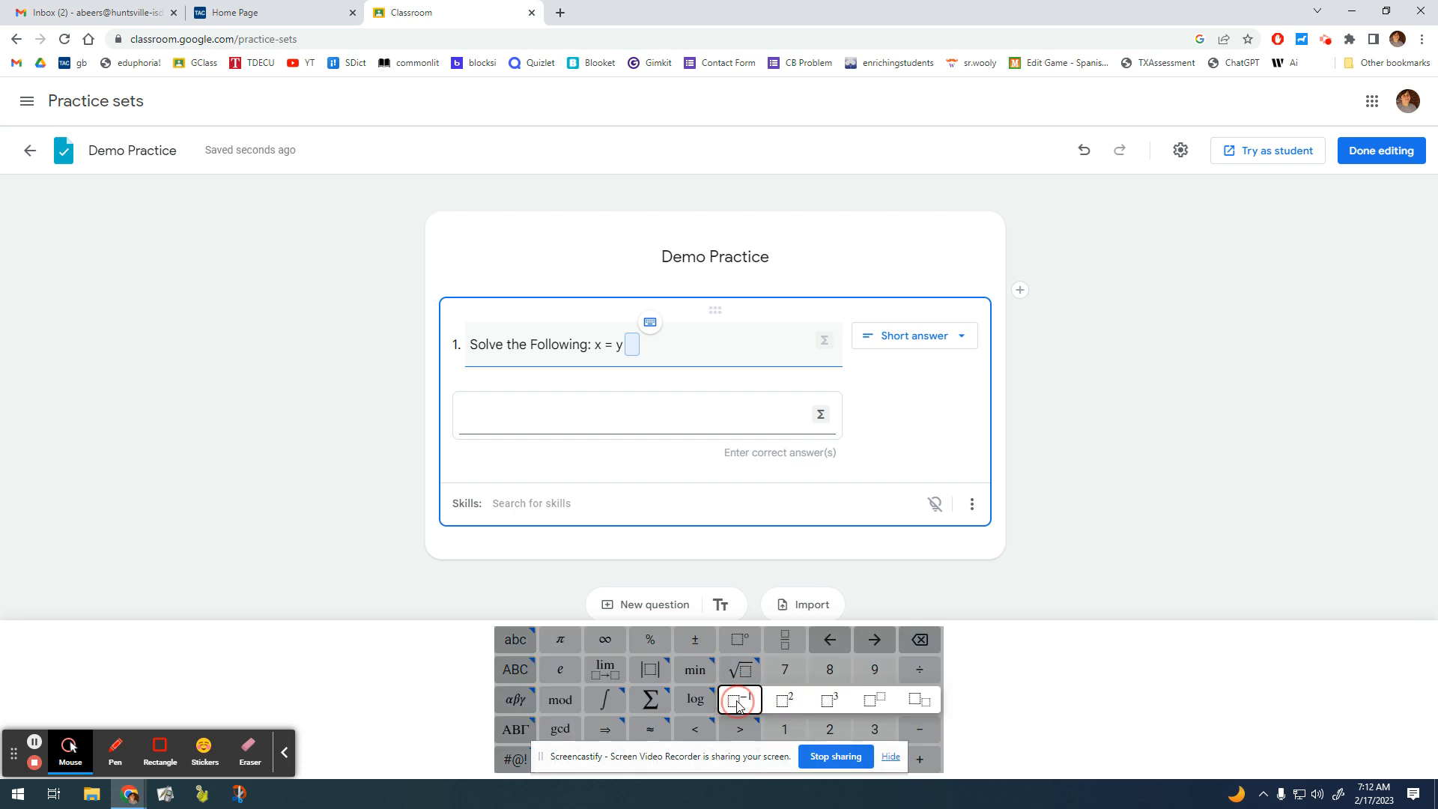
left_click(783, 703)
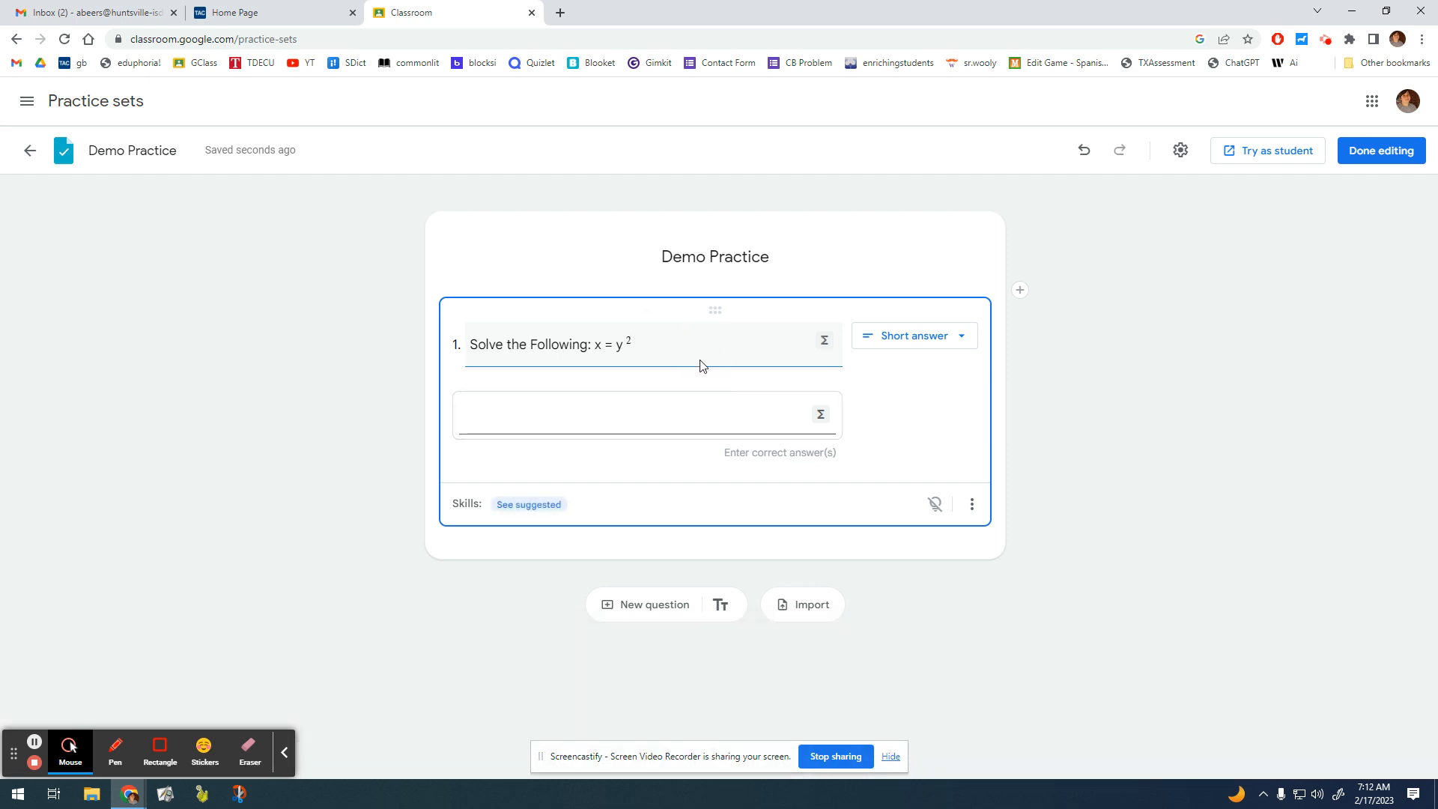
- Switch question 1's answer type to Single-select, Multi-select and finally Paragraph
left_click(592, 406)
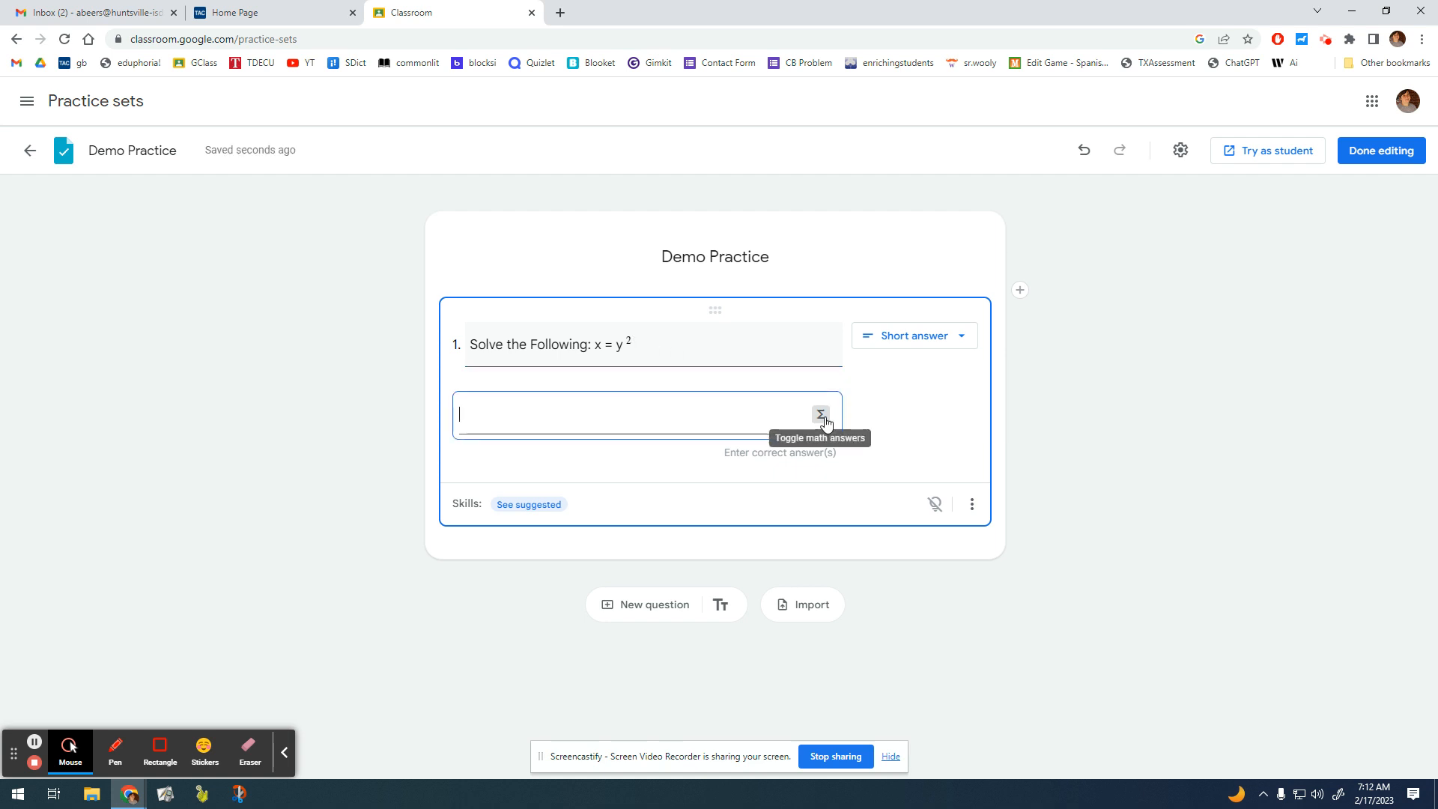
left_click(911, 338)
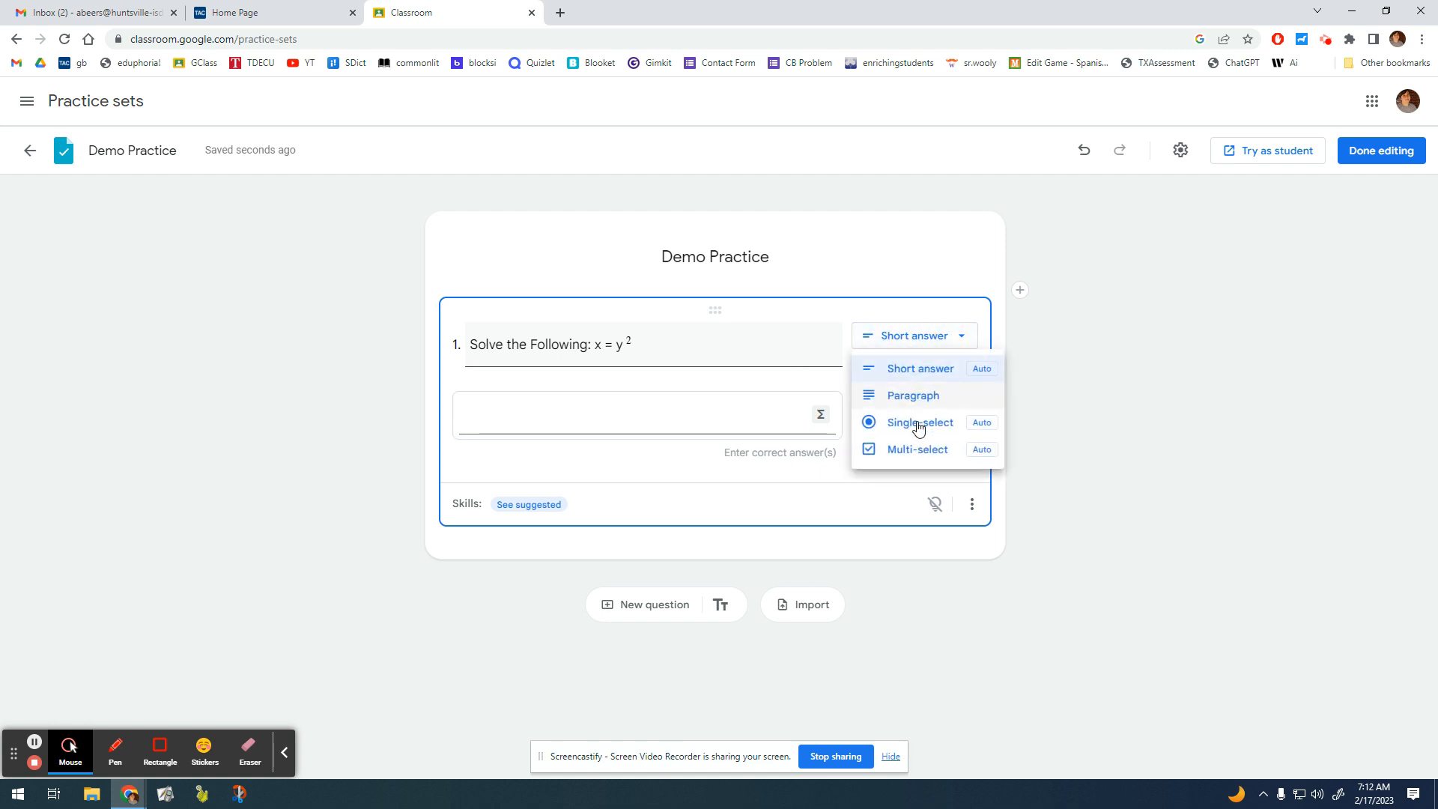
left_click(916, 422)
left_click(917, 339)
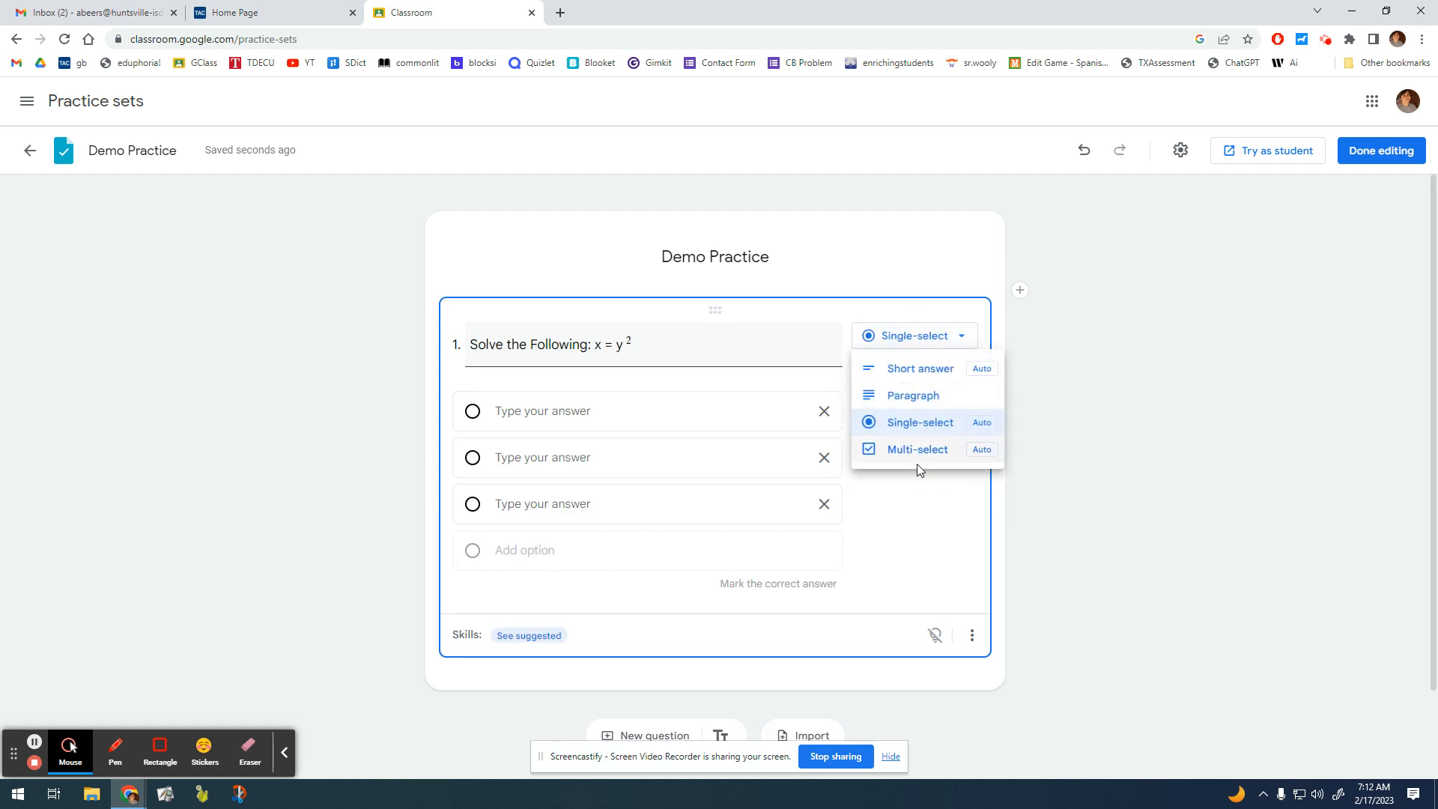
left_click(911, 459)
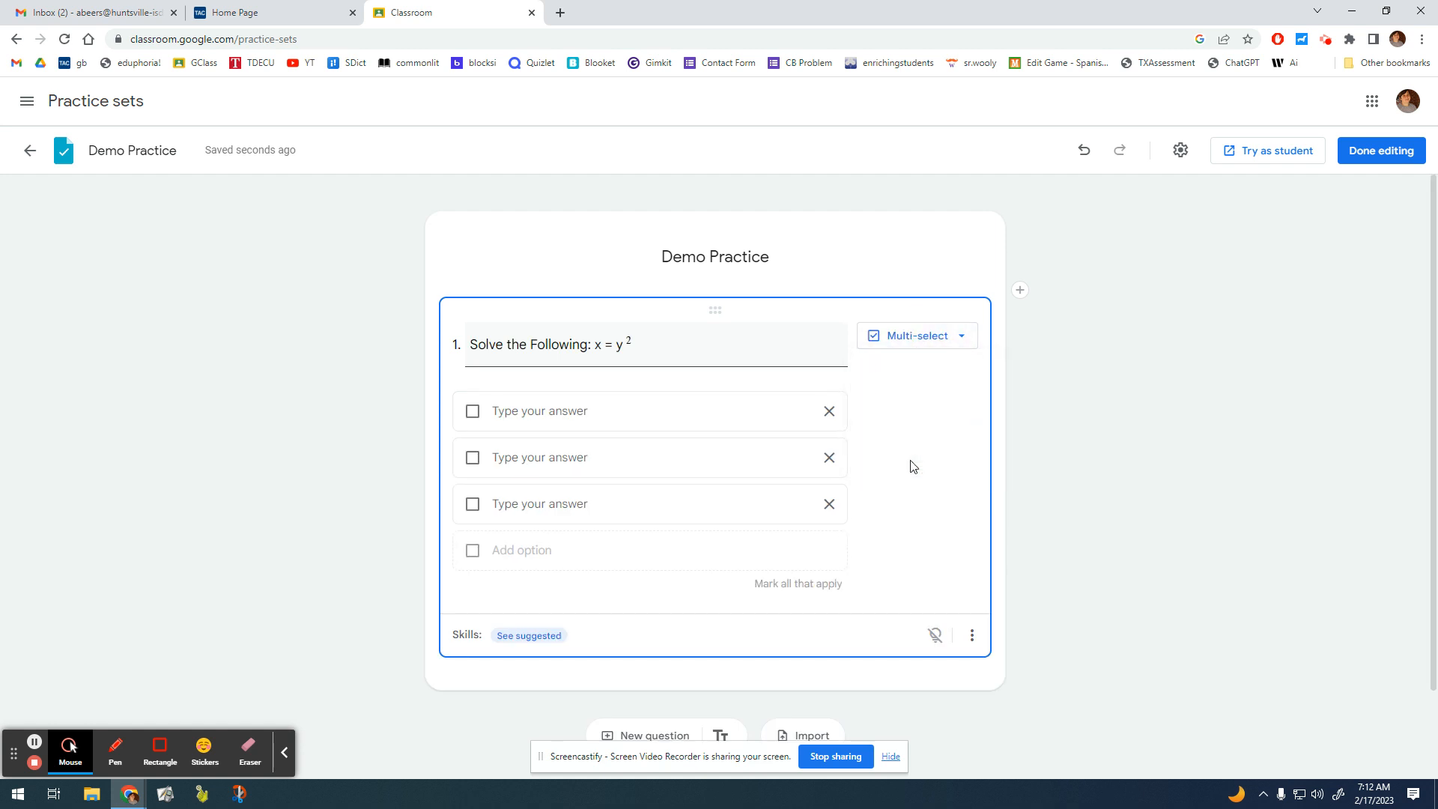
left_click(912, 343)
left_click(918, 395)
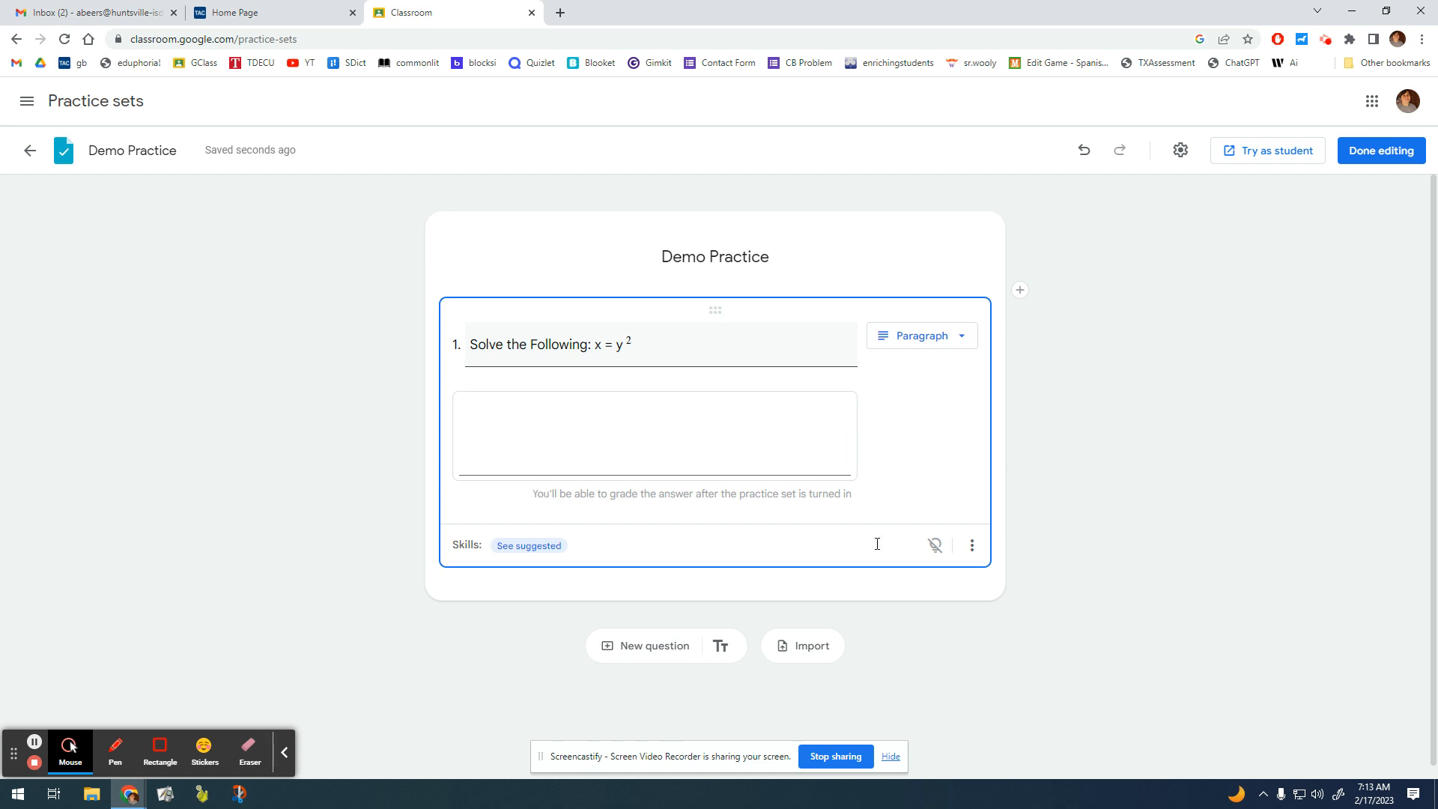
- Import the recent "STAAR Science 8" PDF from Drive into the practice set
scroll(856, 528, "down", 1)
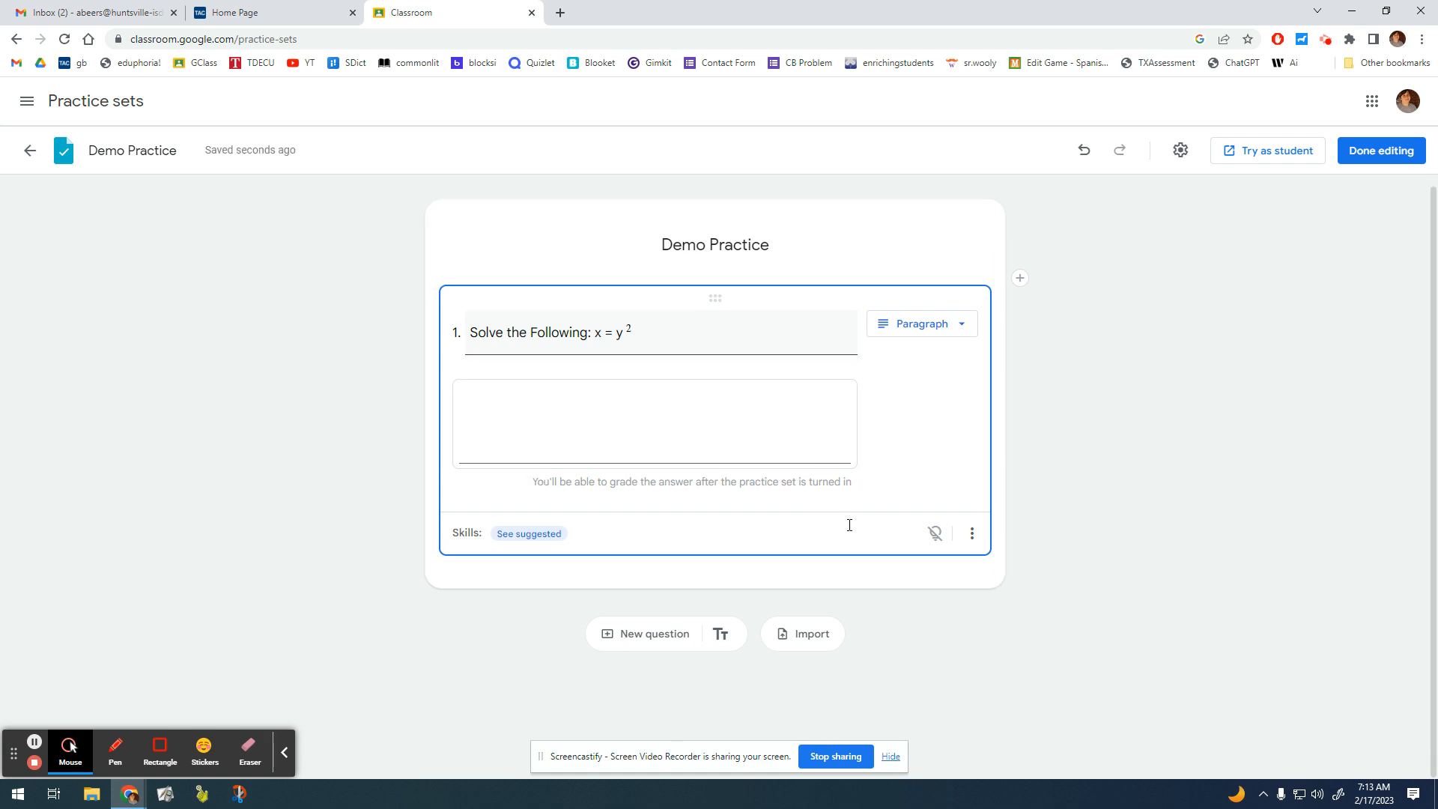
left_click(788, 634)
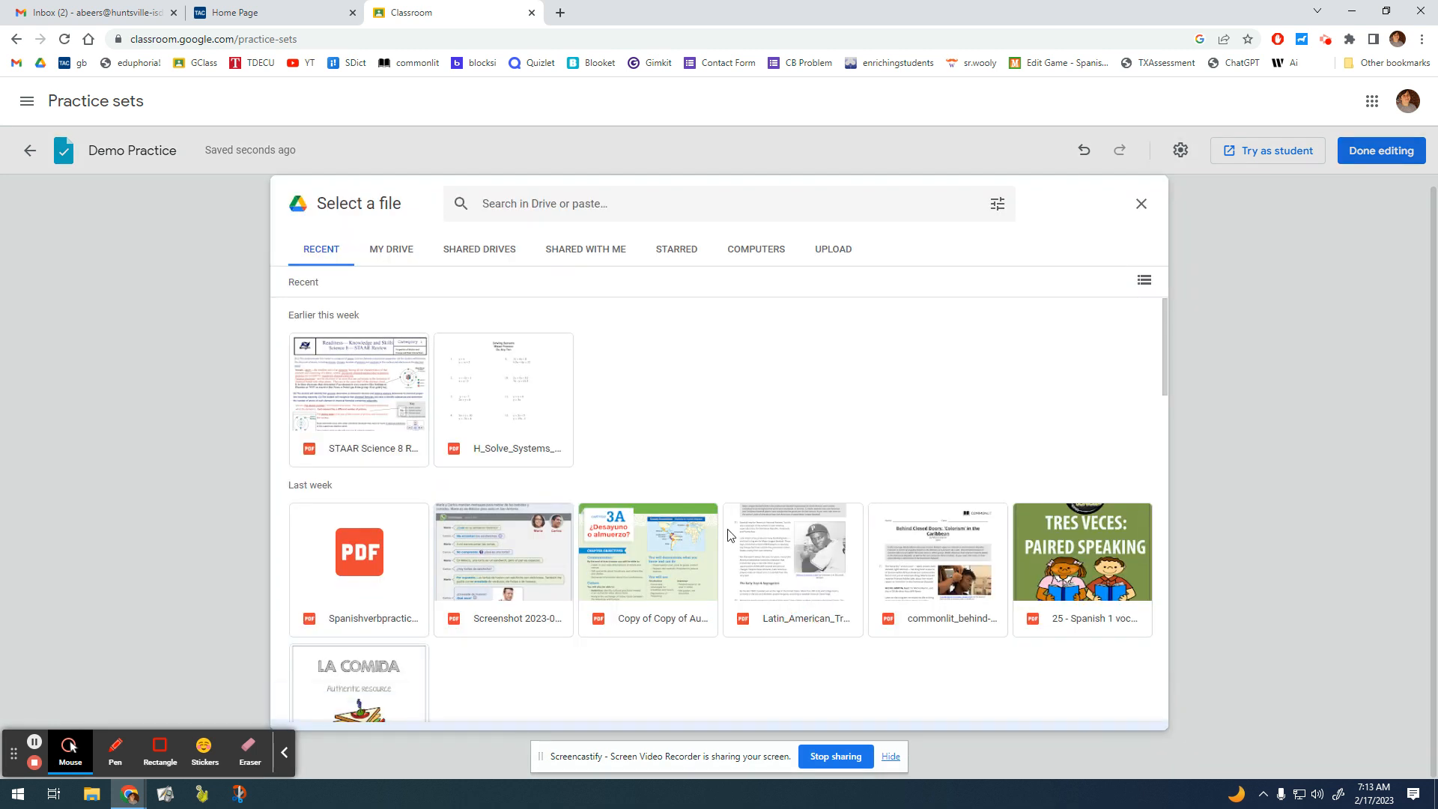
left_click(387, 395)
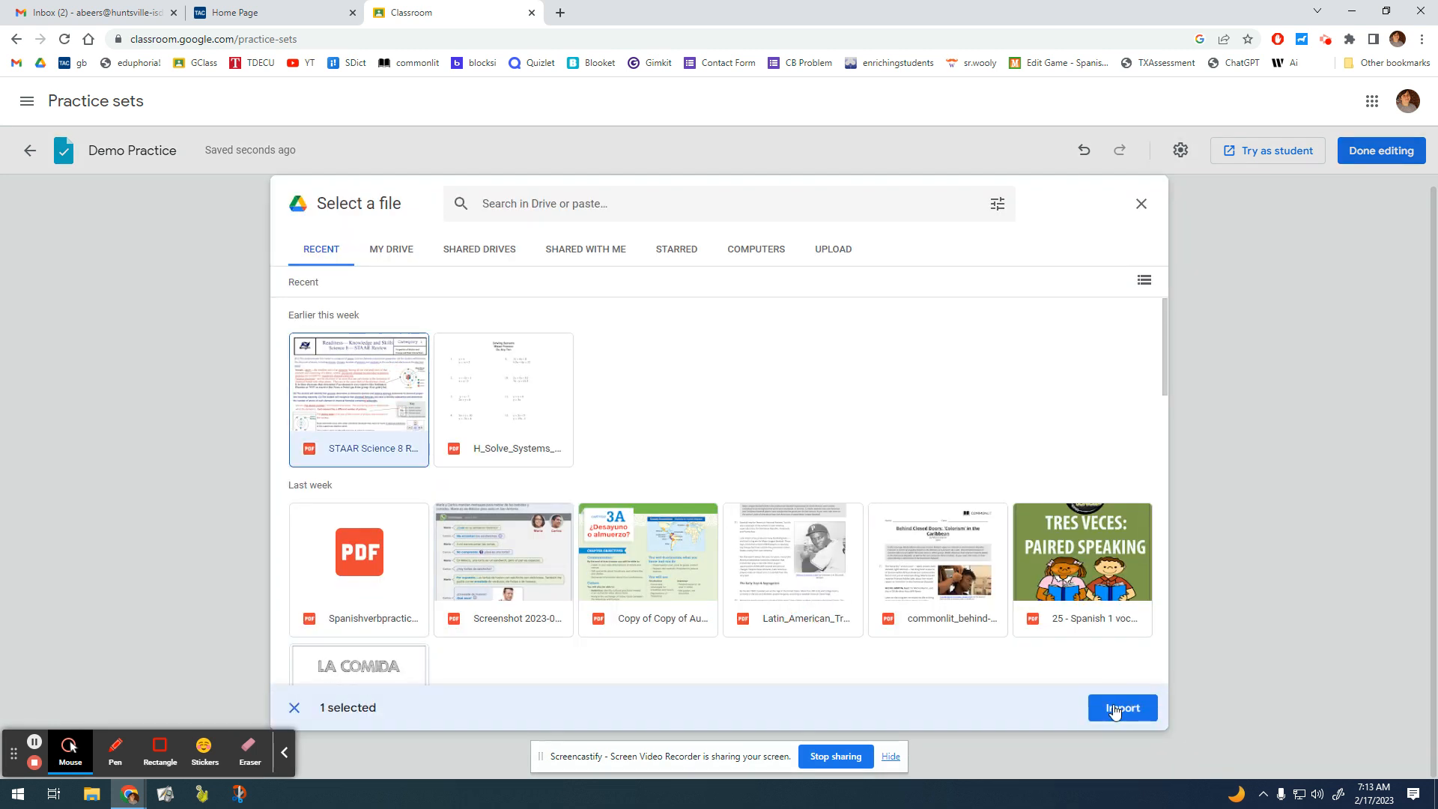
left_click(1115, 710)
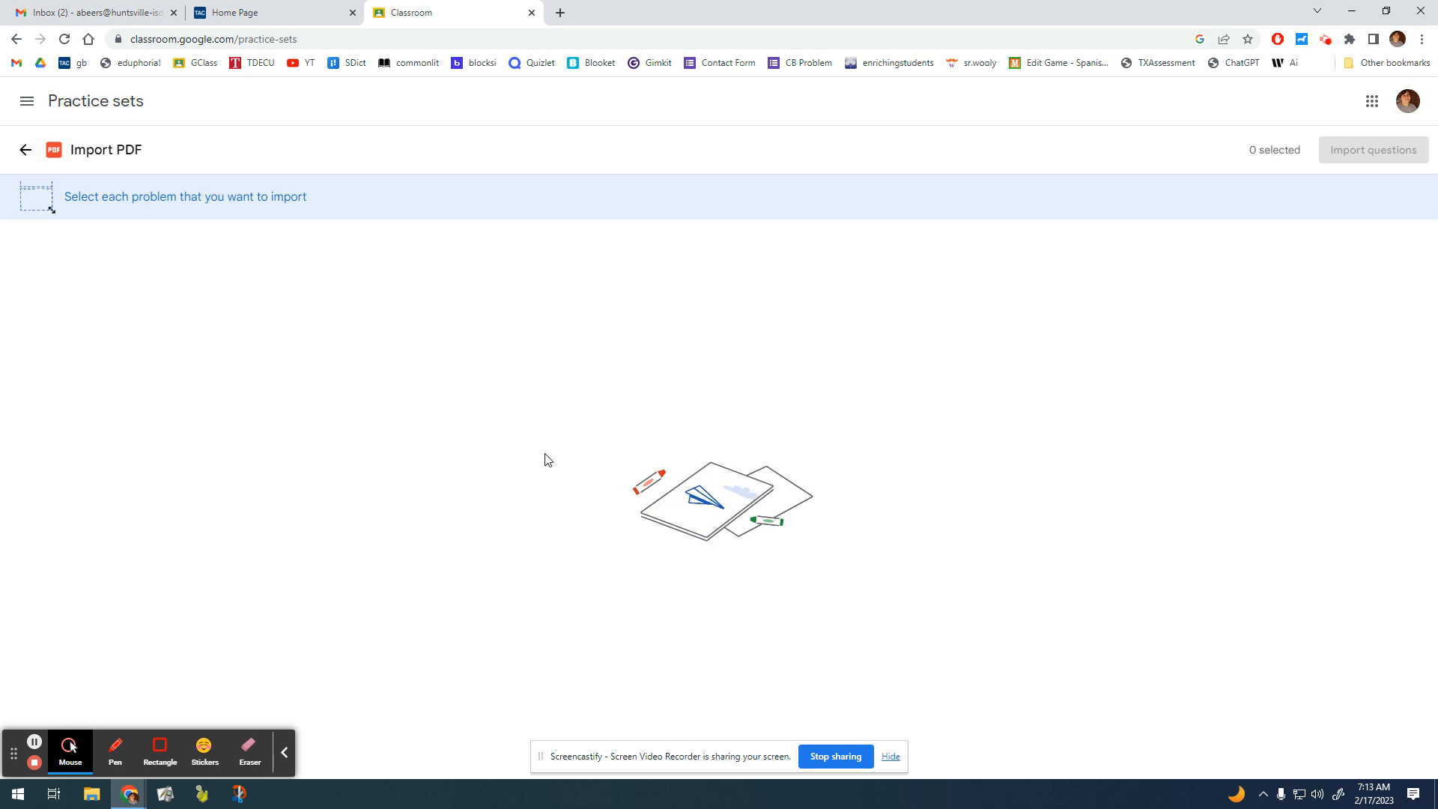
- Mark the "Your Turn" problem about the waxy element and the "On Your Own" problem directly below it for import
scroll(480, 520, "down", 3)
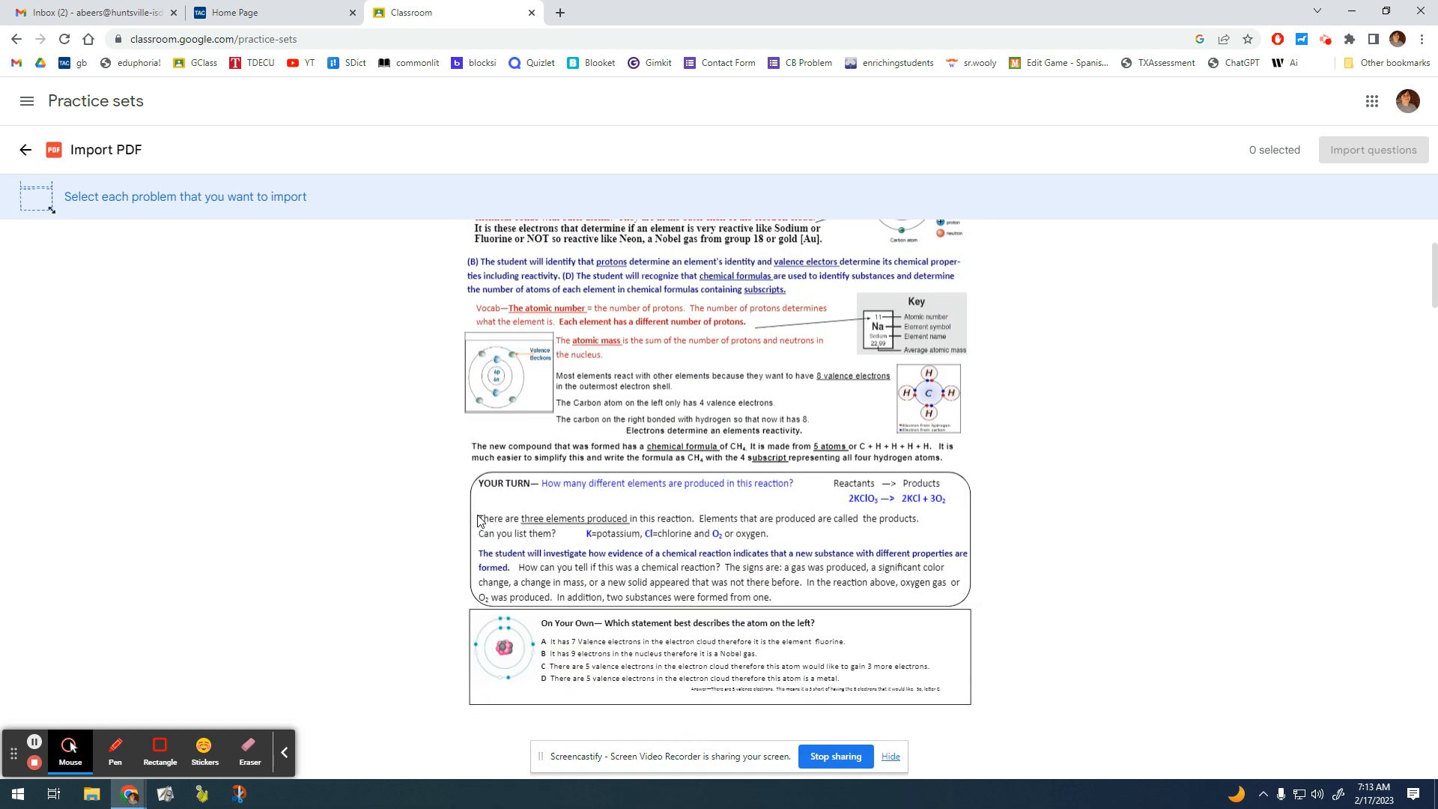
scroll(480, 521, "down", 2)
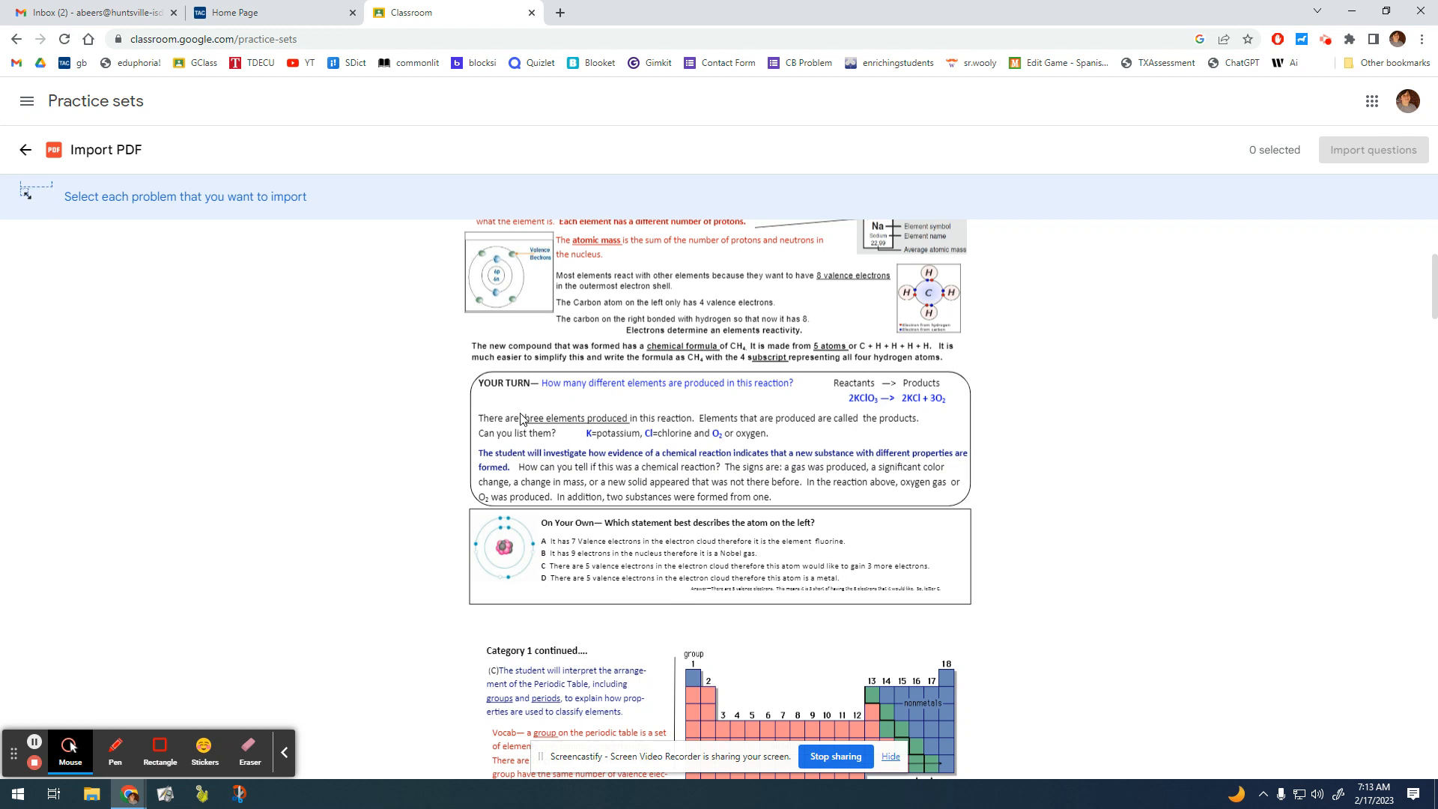
scroll(446, 472, "down", 2)
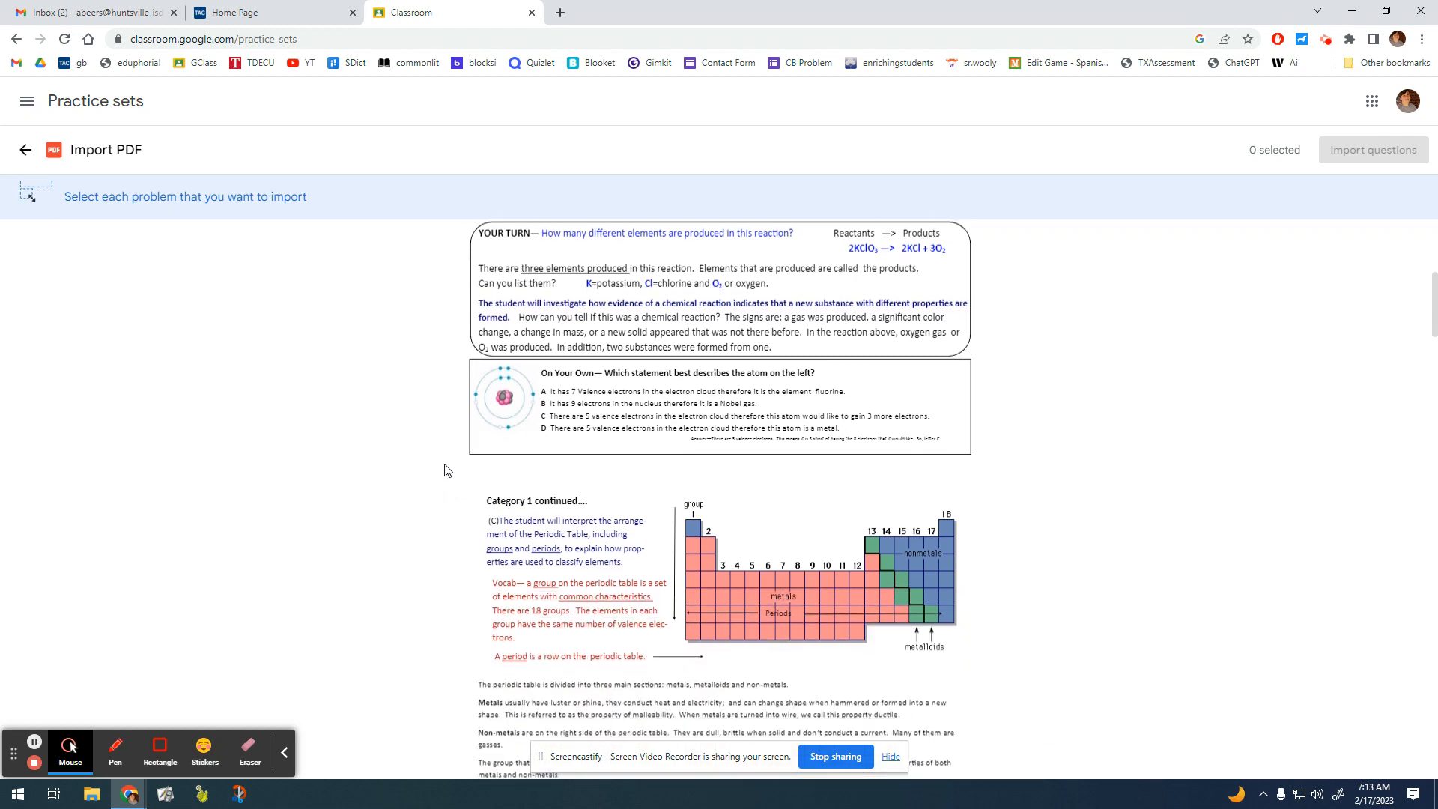
scroll(447, 472, "down", 6)
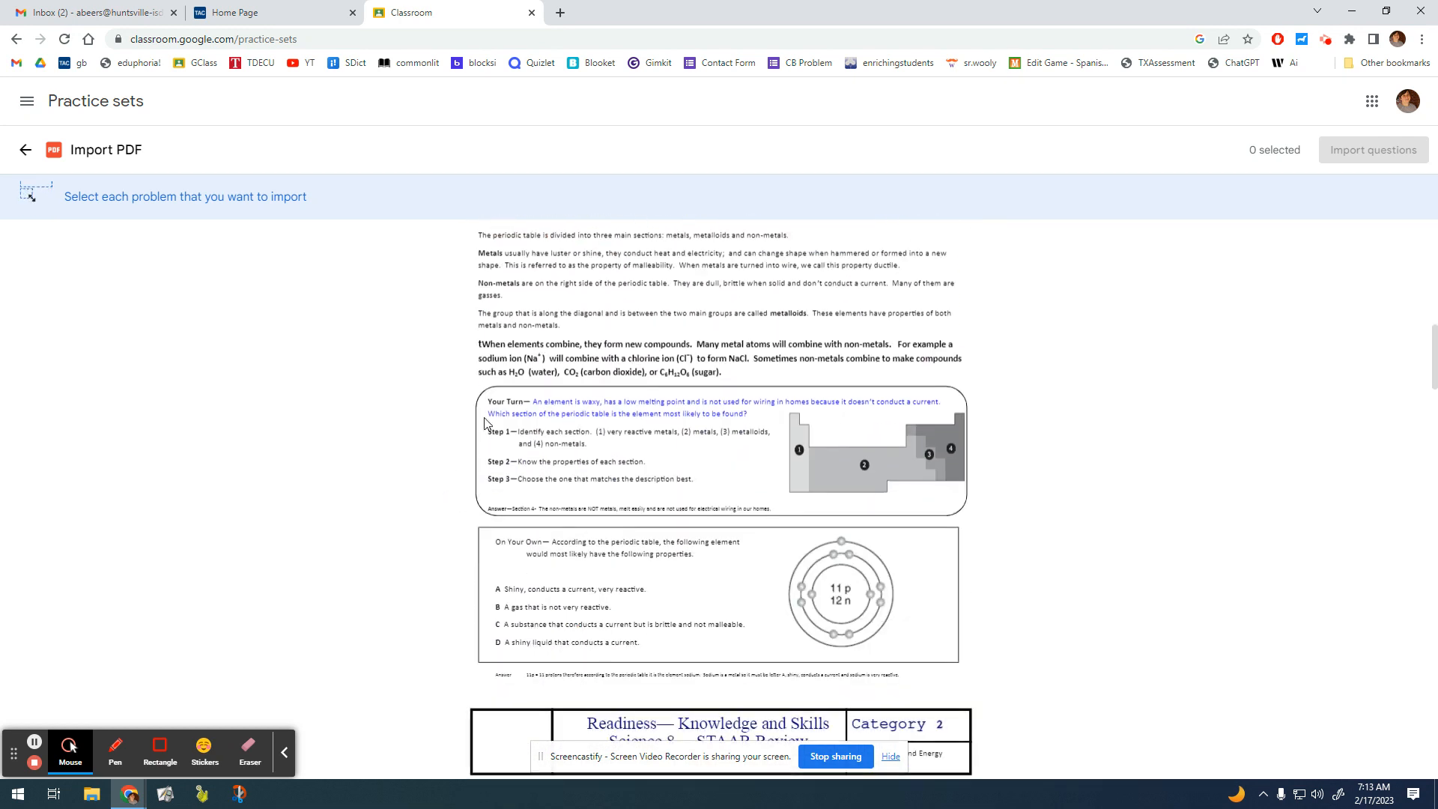
left_click_drag(481, 393, 966, 511)
left_click_drag(477, 528, 907, 660)
- Mark the "On Your own" seatbelt problem in Category 2 and import all the marked questions
scroll(795, 603, "down", 4)
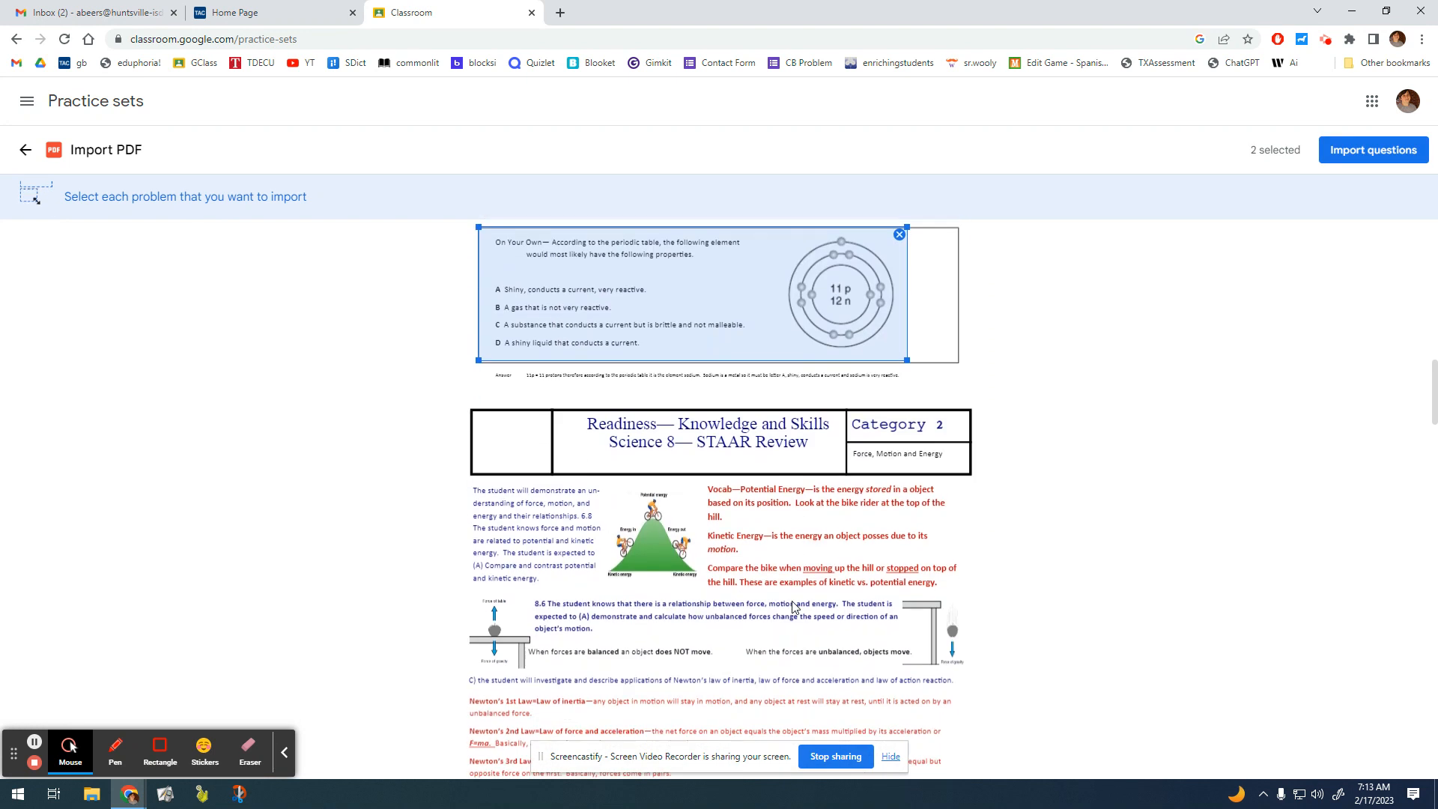
scroll(795, 604, "down", 6)
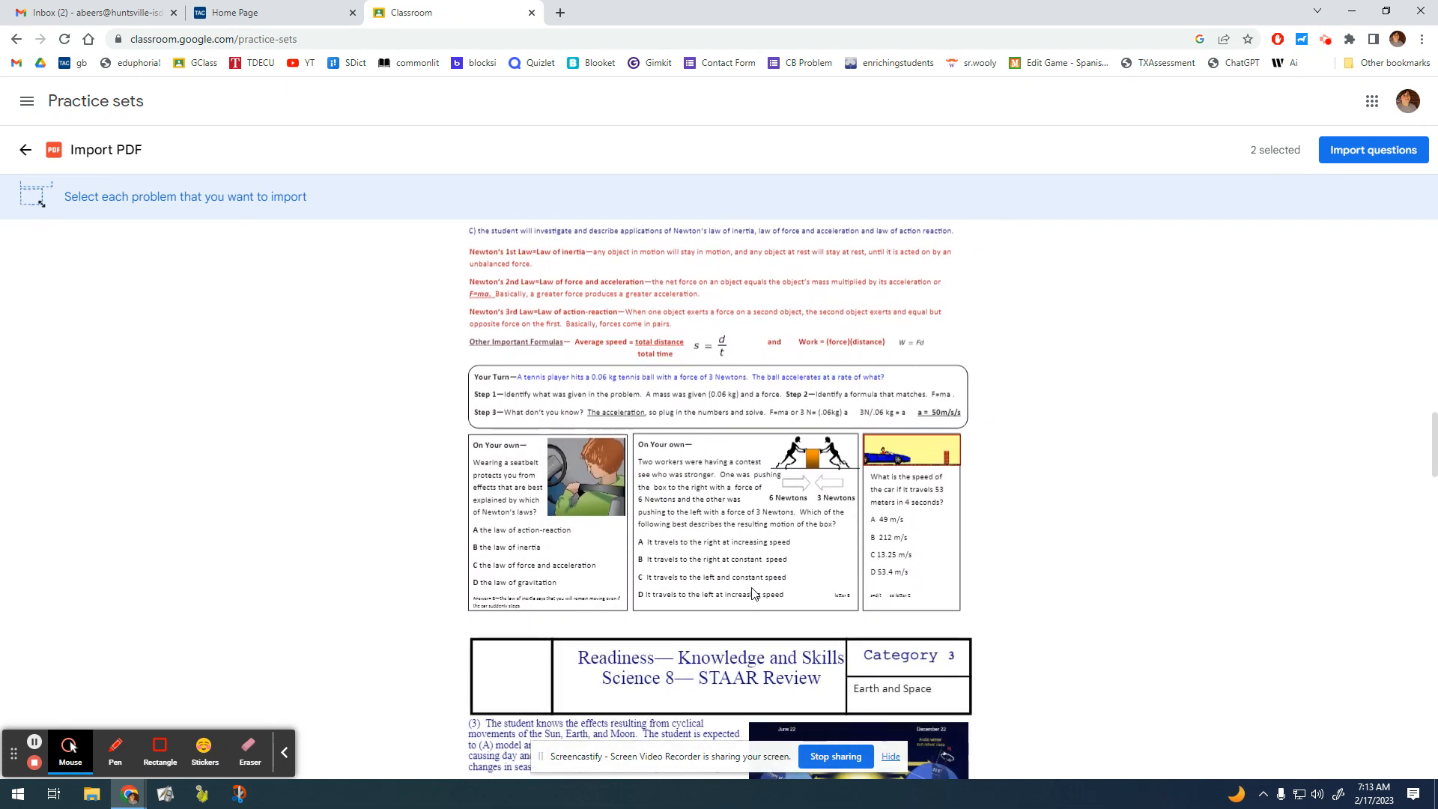
left_click_drag(464, 433, 628, 609)
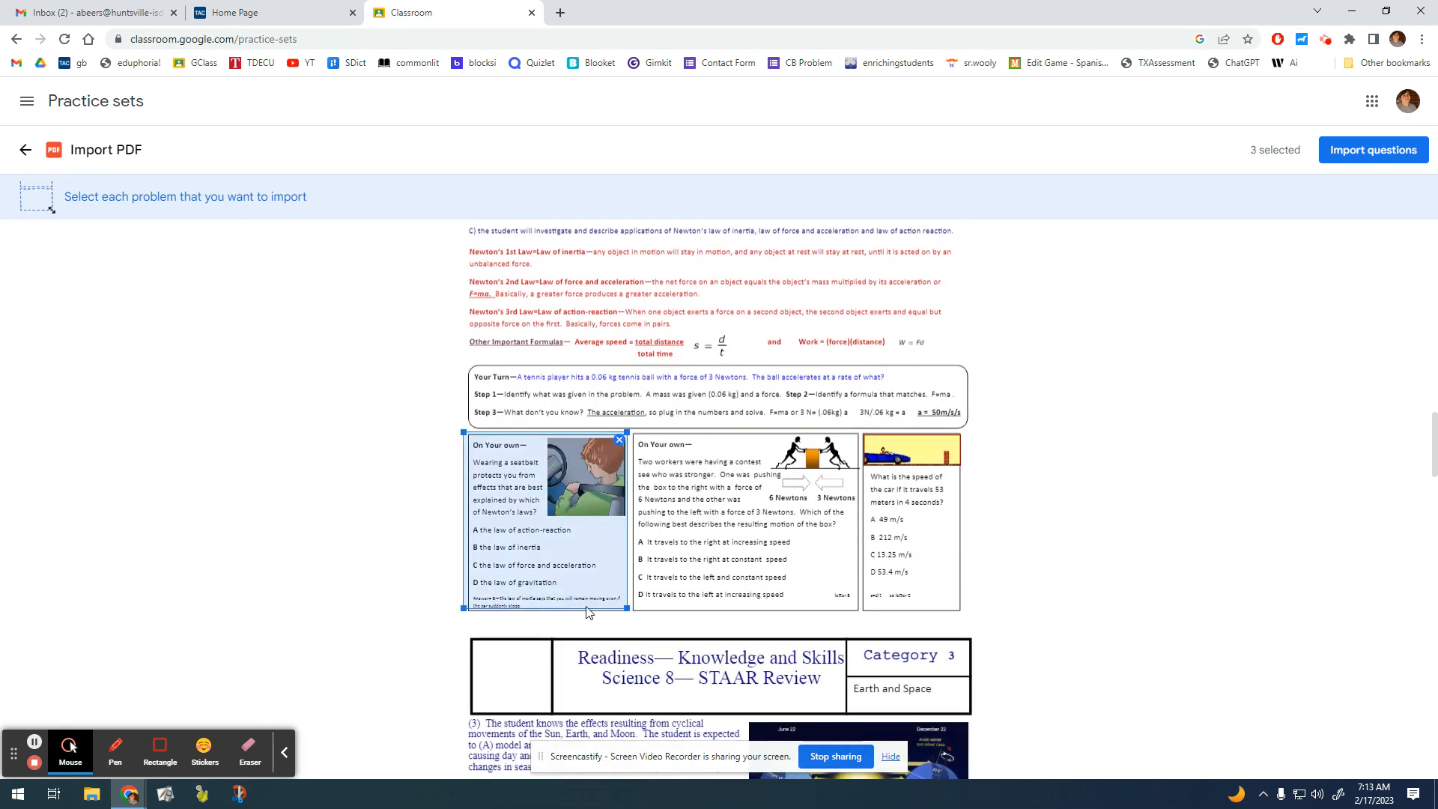
left_click(1329, 165)
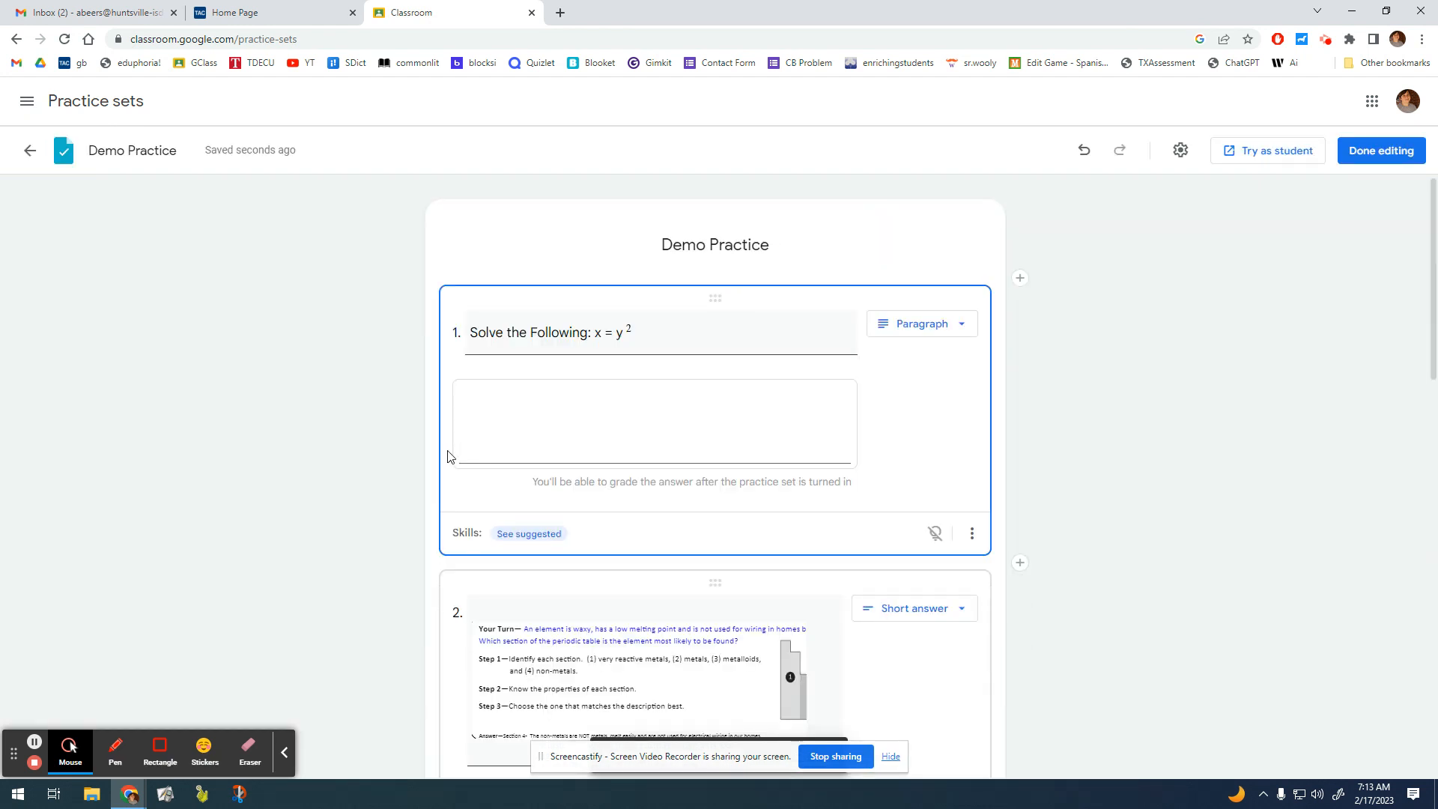
- Enter "non-metals" as a correct answer for question 2
scroll(382, 471, "down", 4)
left_click(700, 396)
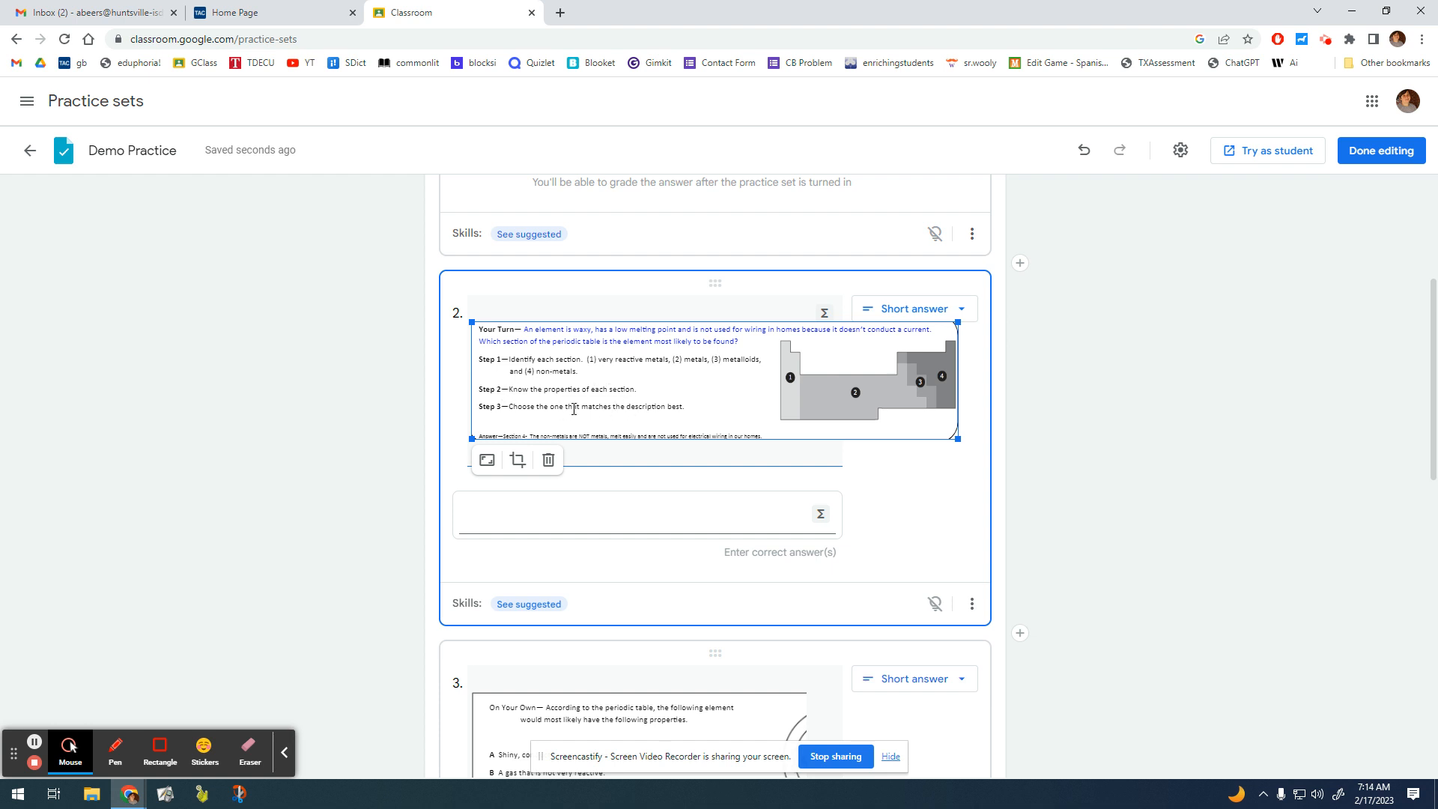
left_click(579, 504)
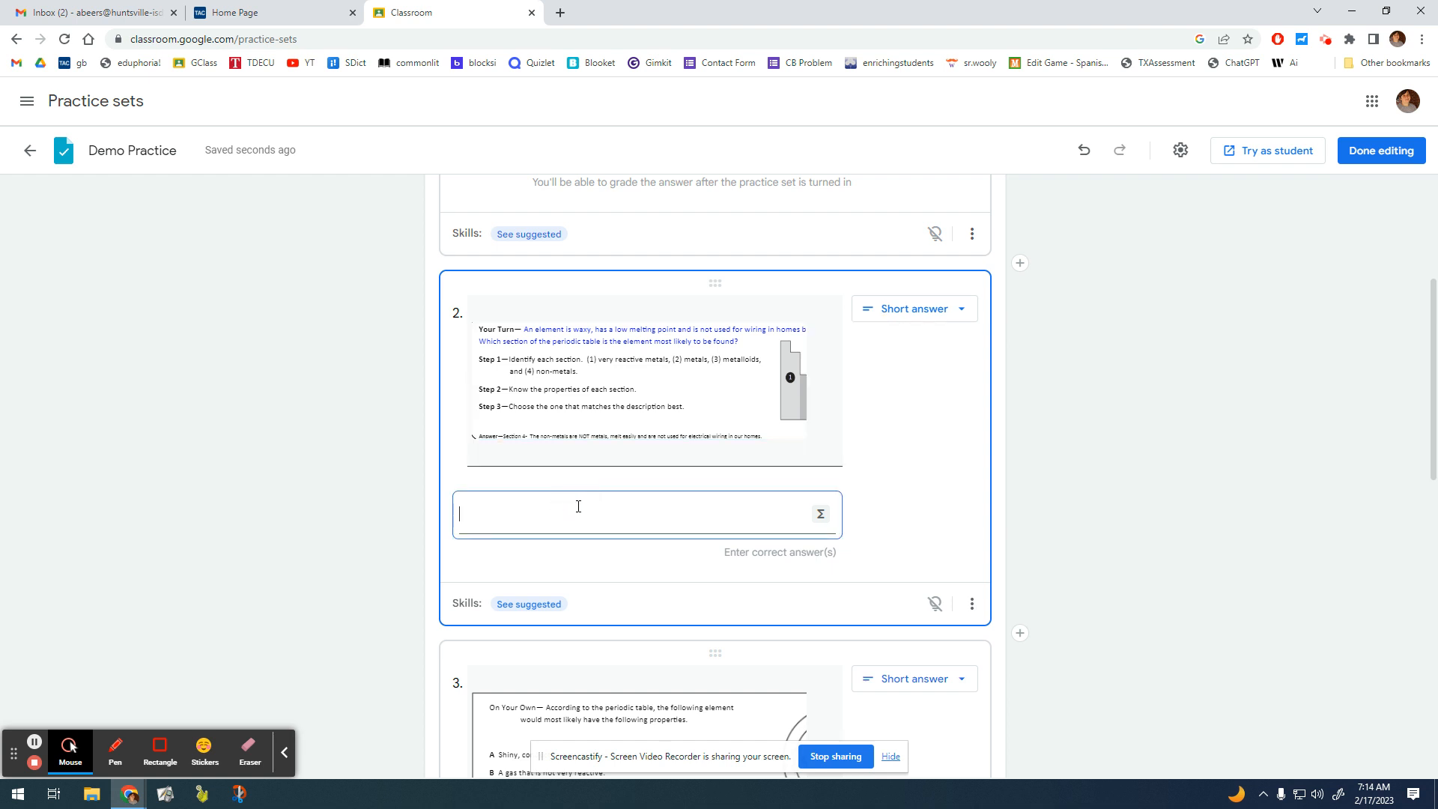
type("non-metals")
key("Return")
- Add "nonmentals" as another accepted answer for question 2
type("nonmemta")
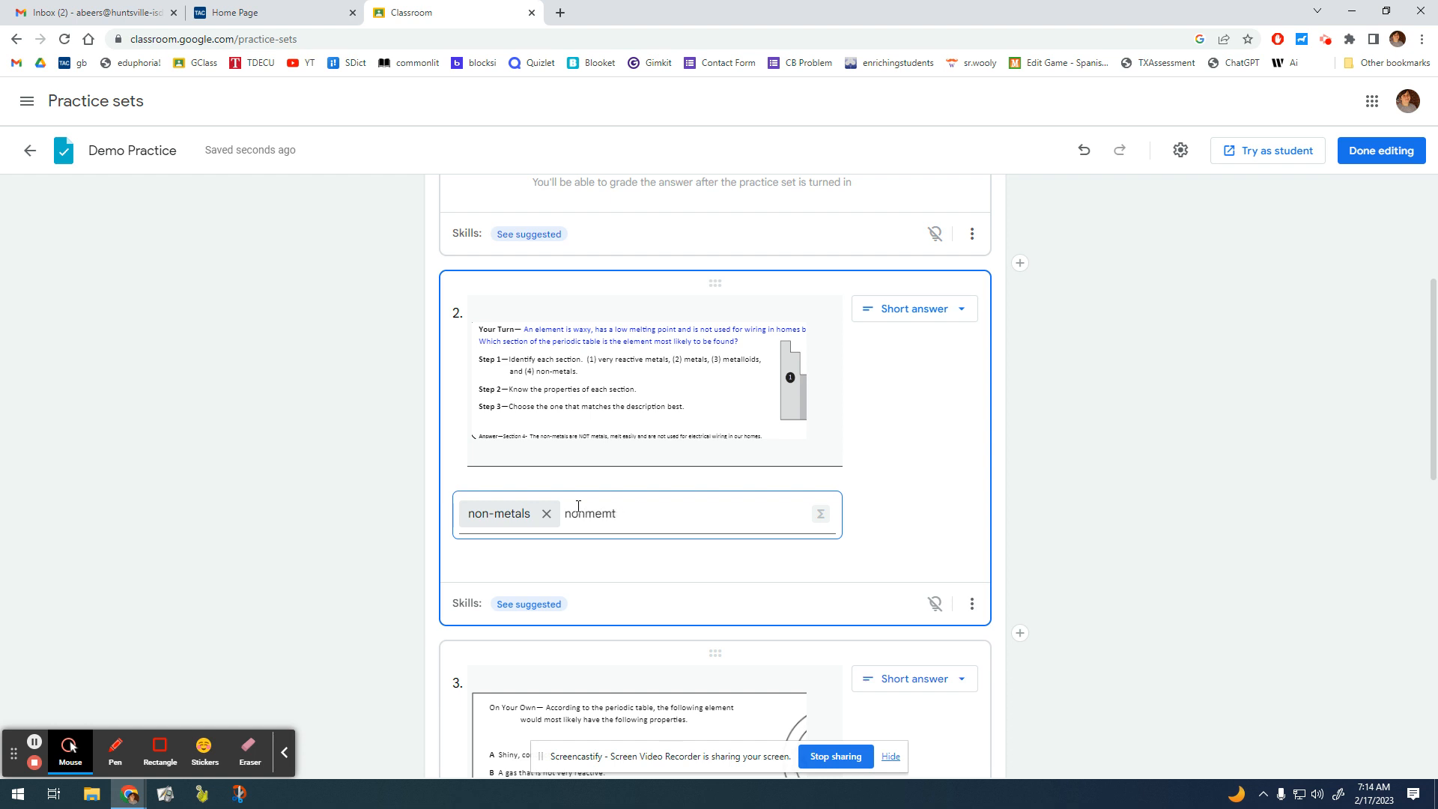
key("BackSpace")
key("BackSpace")
type("ntals")
key("Return")
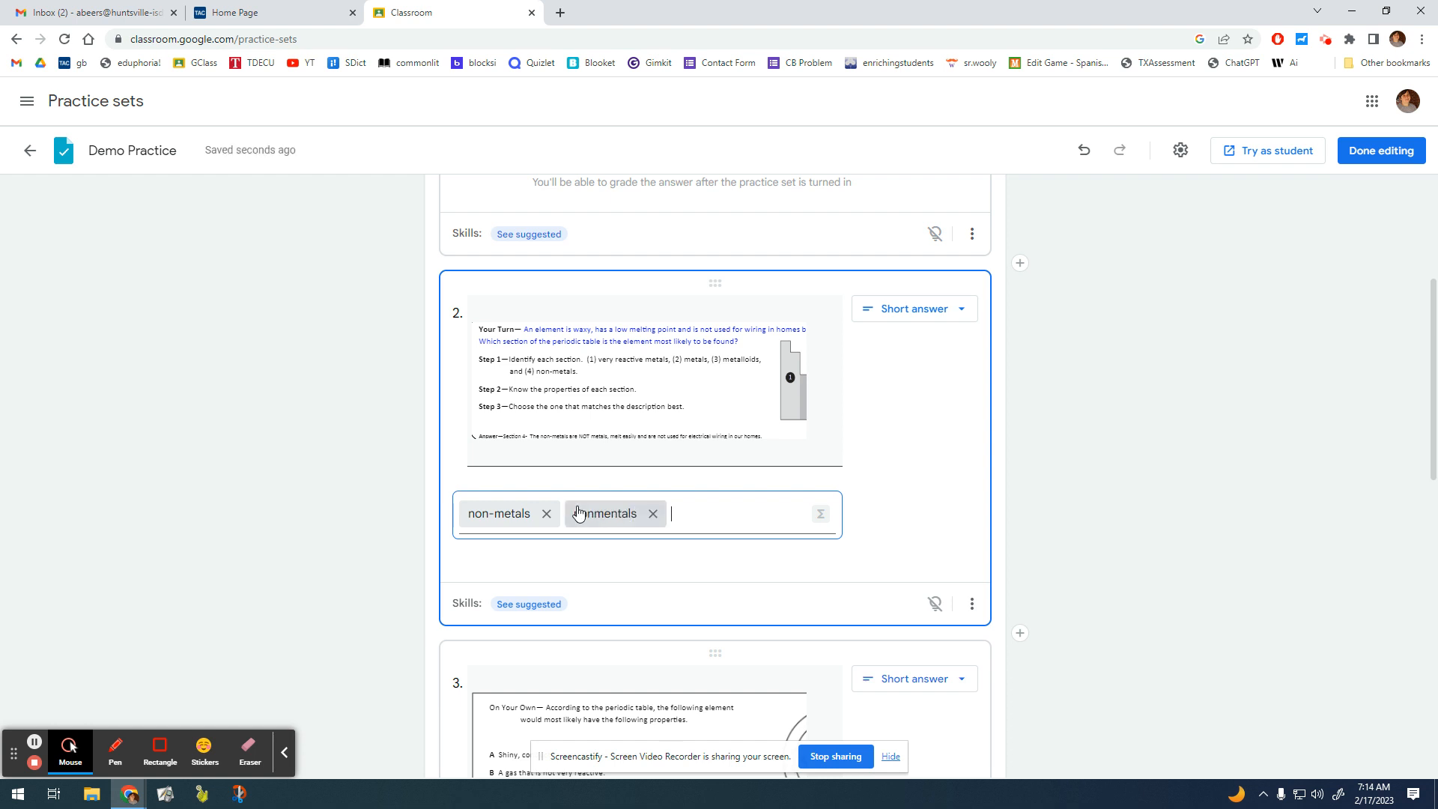
- Add "non metals" and "nonmetals" as accepted answers for question 2 and remove the misspelled "nonmentals" entry
type("none")
key("BackSpace")
type("menta")
type("al")
type("s")
key("Return")
left_click(652, 513)
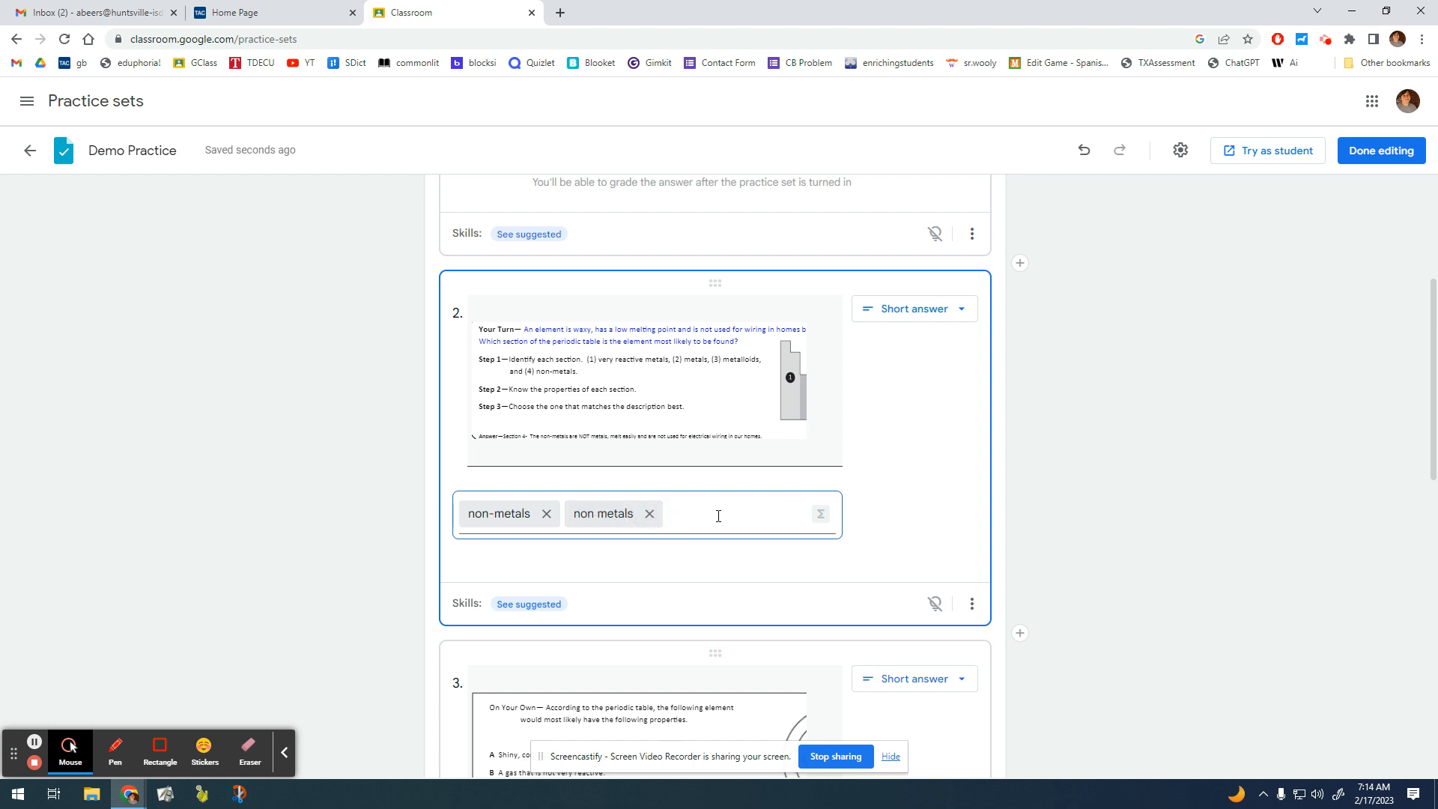
type("nonmetals")
key("Return")
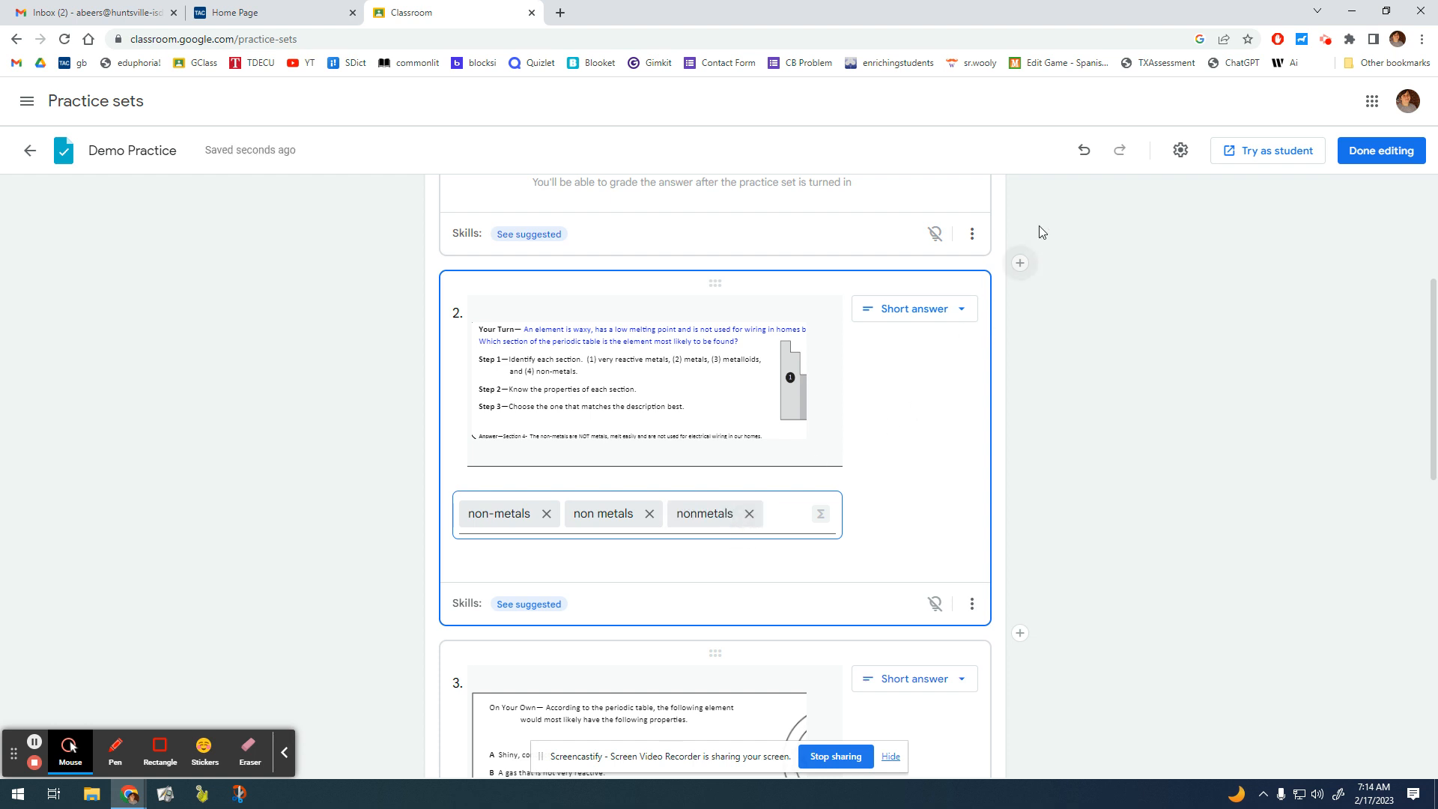
- Review the autograding options in the practice set settings and save them
left_click(1181, 152)
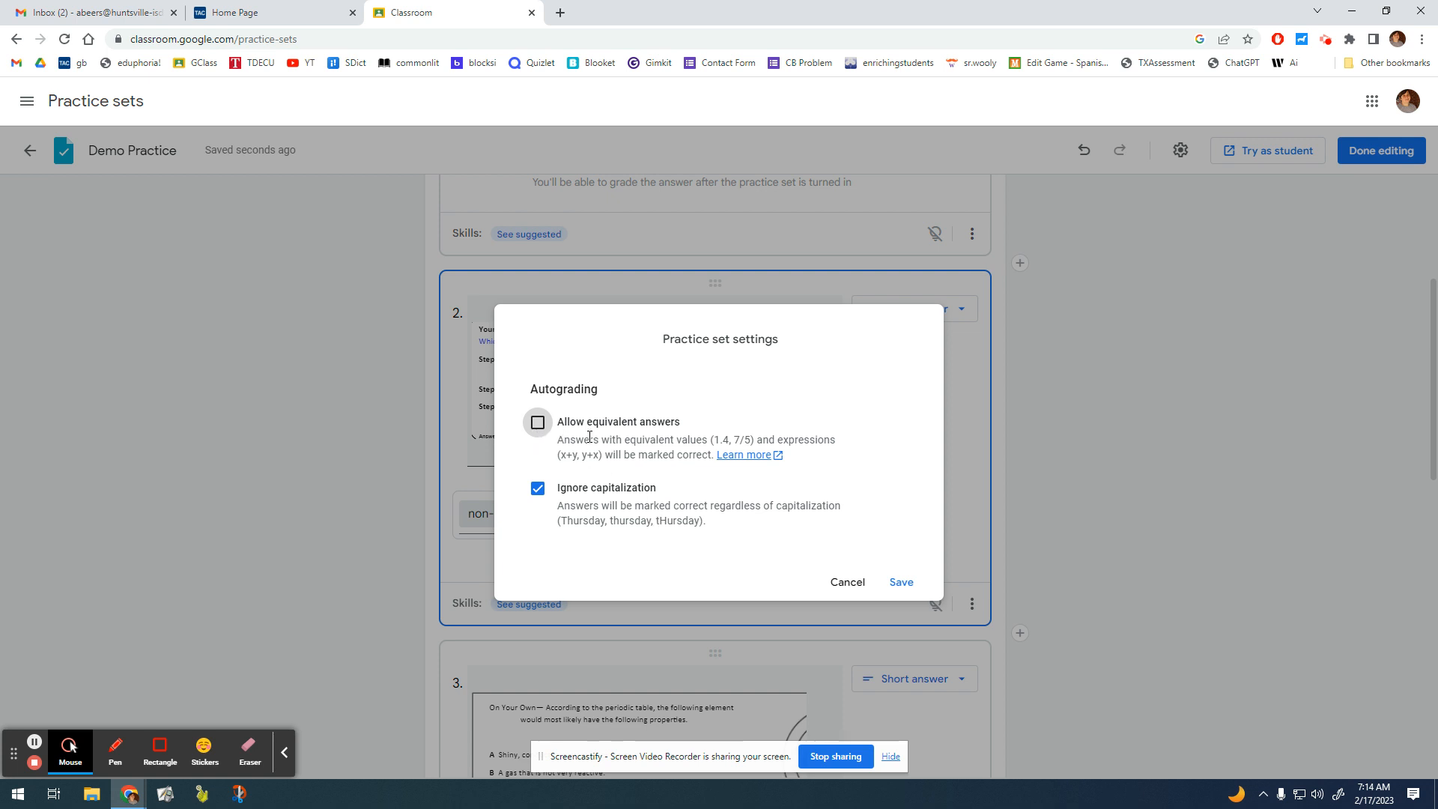
left_click(901, 583)
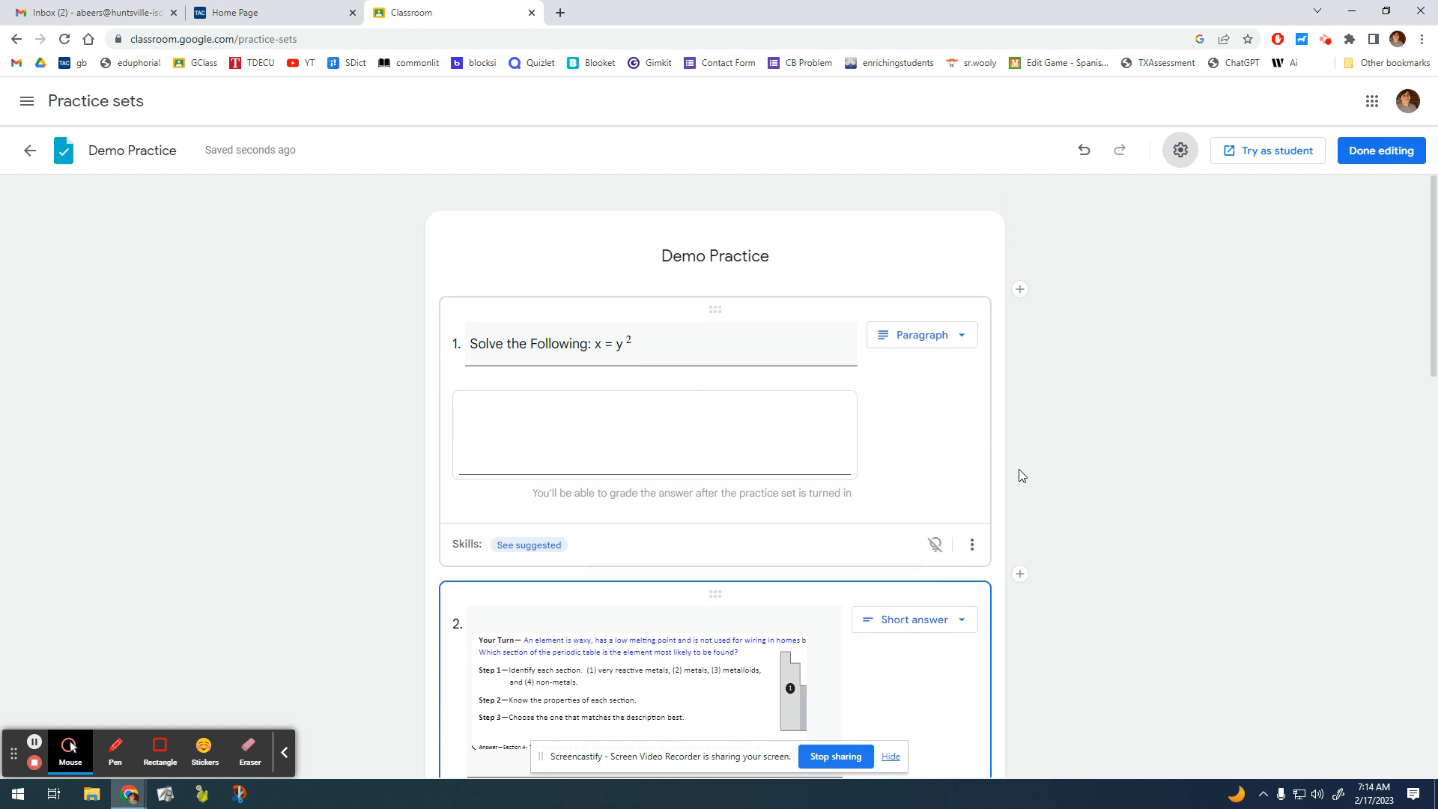
- Change question 1 to a Single-select question and enter "this one" as its first answer option
left_click(929, 335)
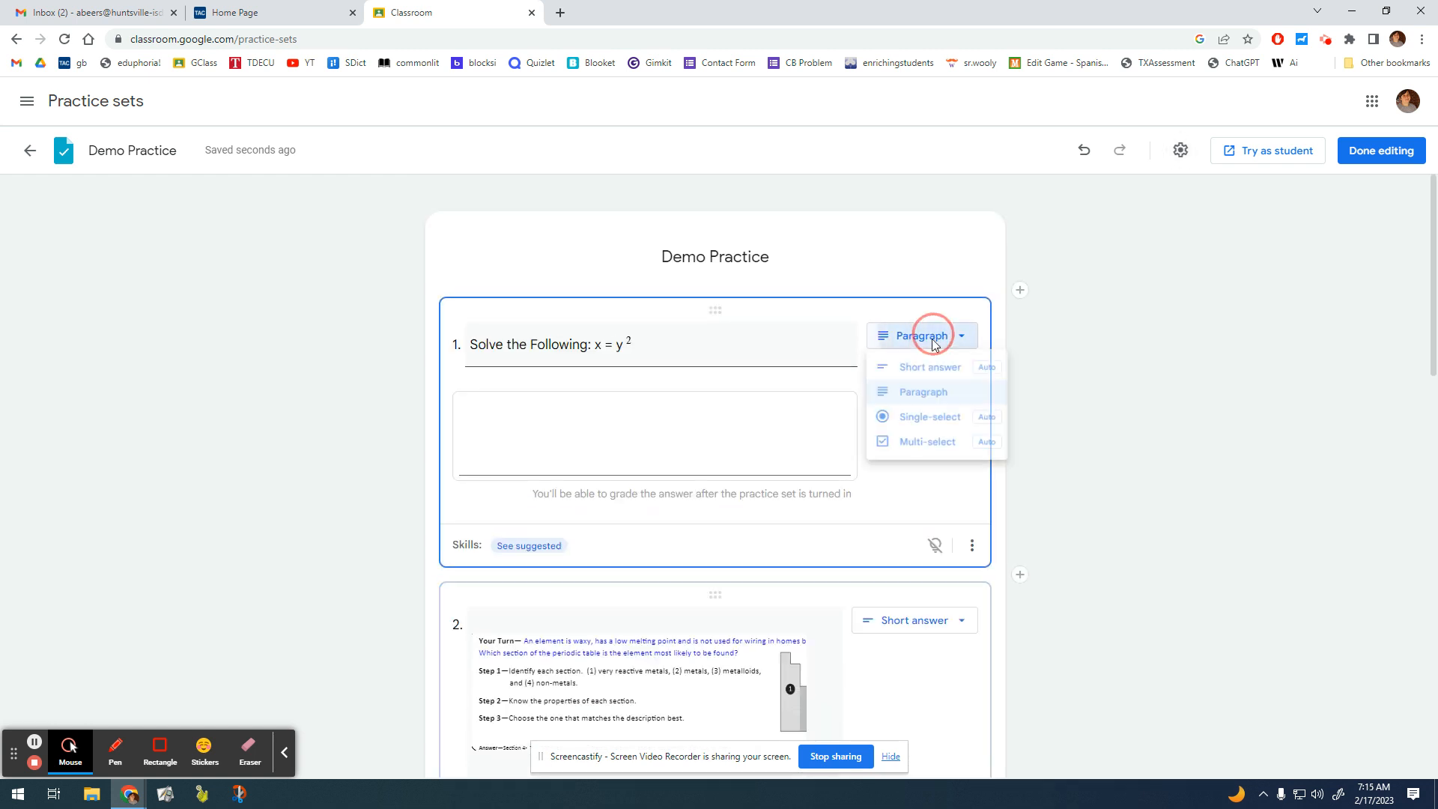
left_click(923, 422)
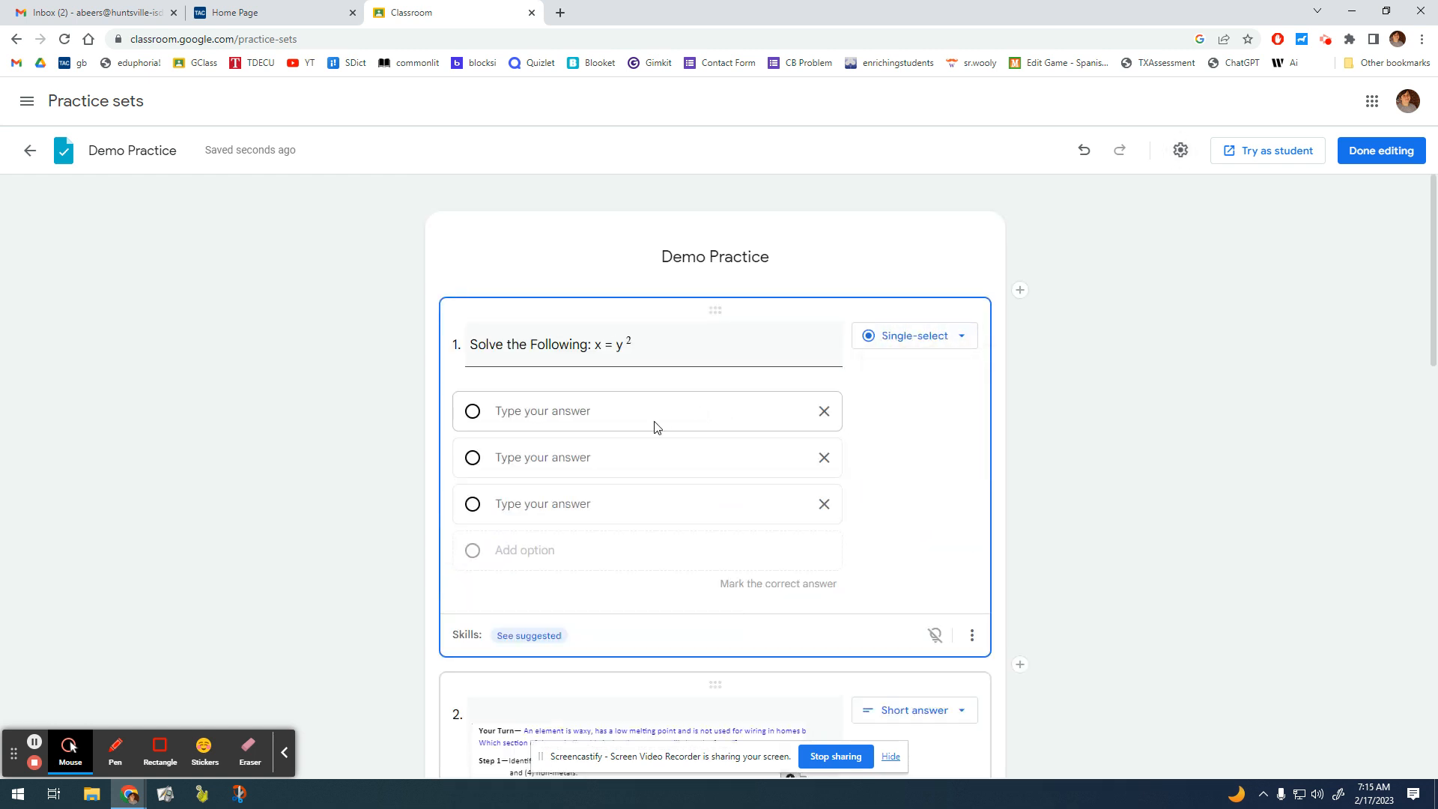
type("this one")
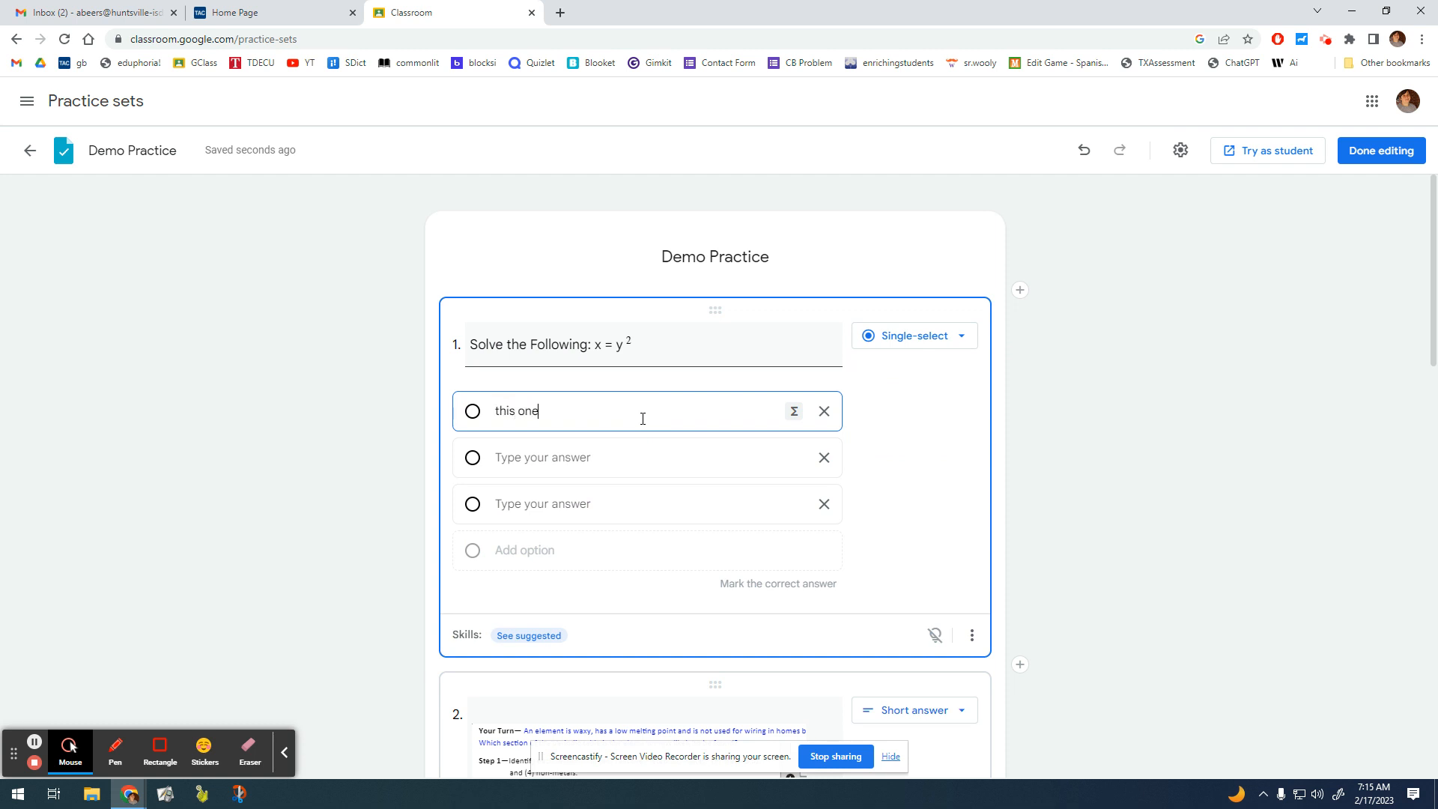
key("Tab")
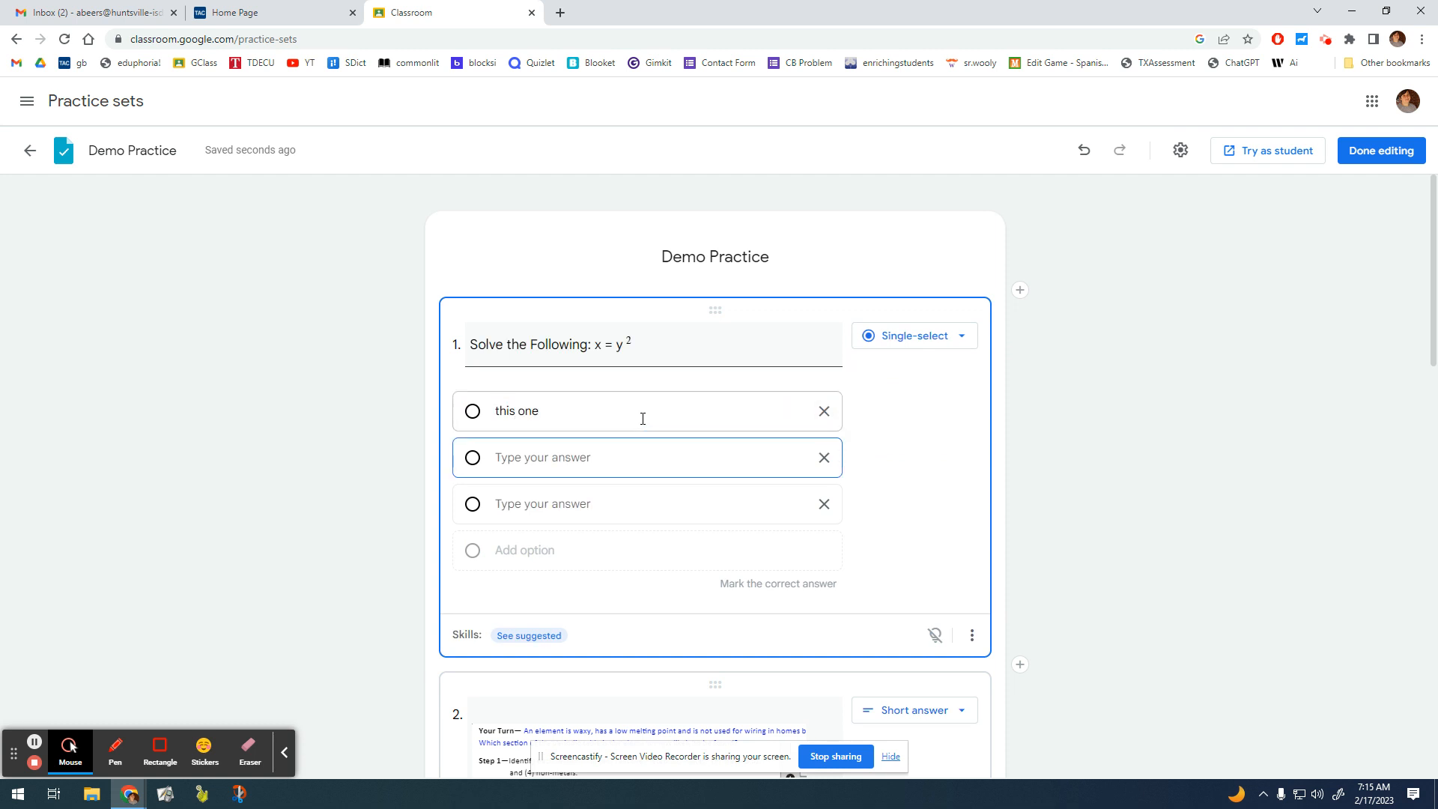
- Add the options "no", "nope" and "not this one" to question 1 and mark "this one" as the correct answer
left_click(675, 465)
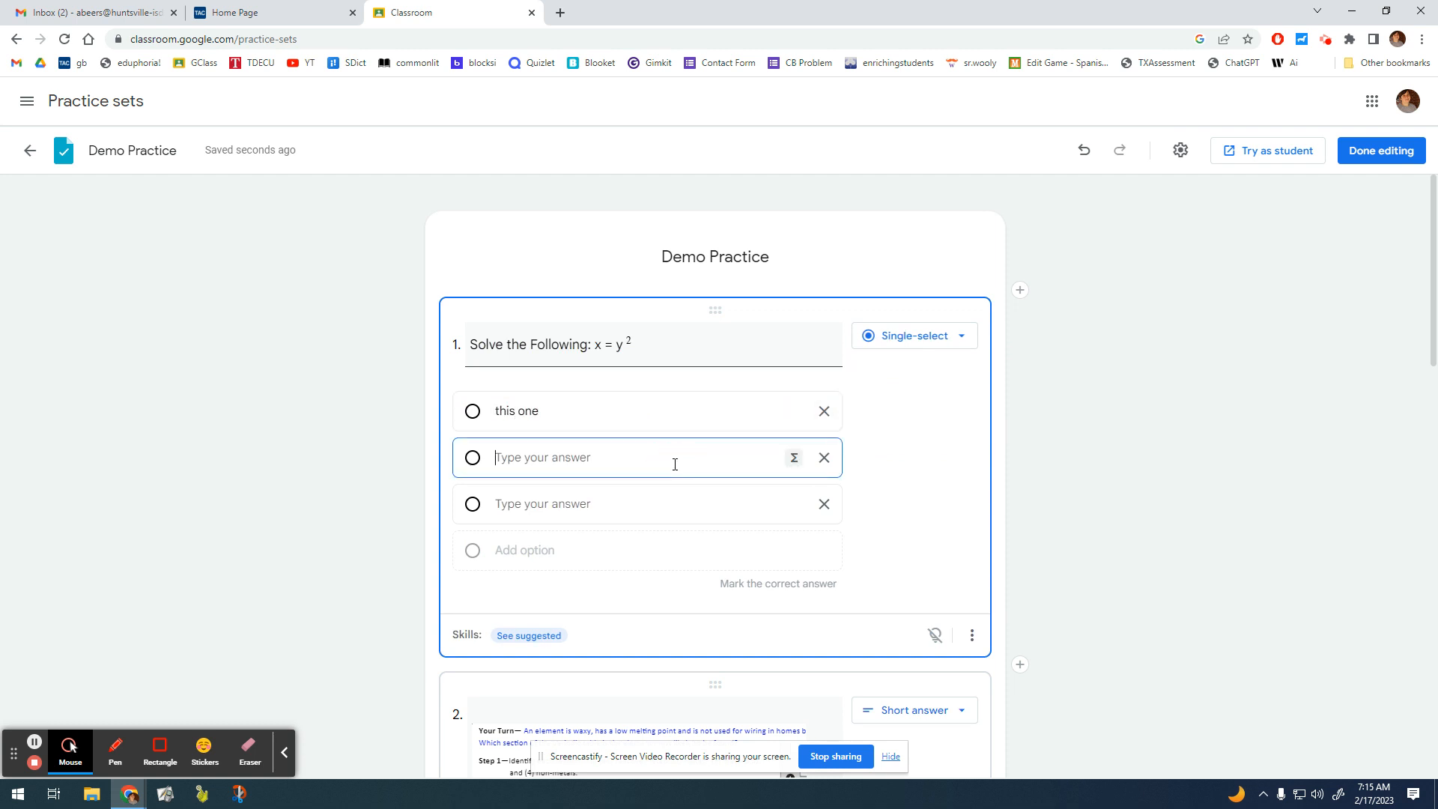
type("no")
left_click(702, 497)
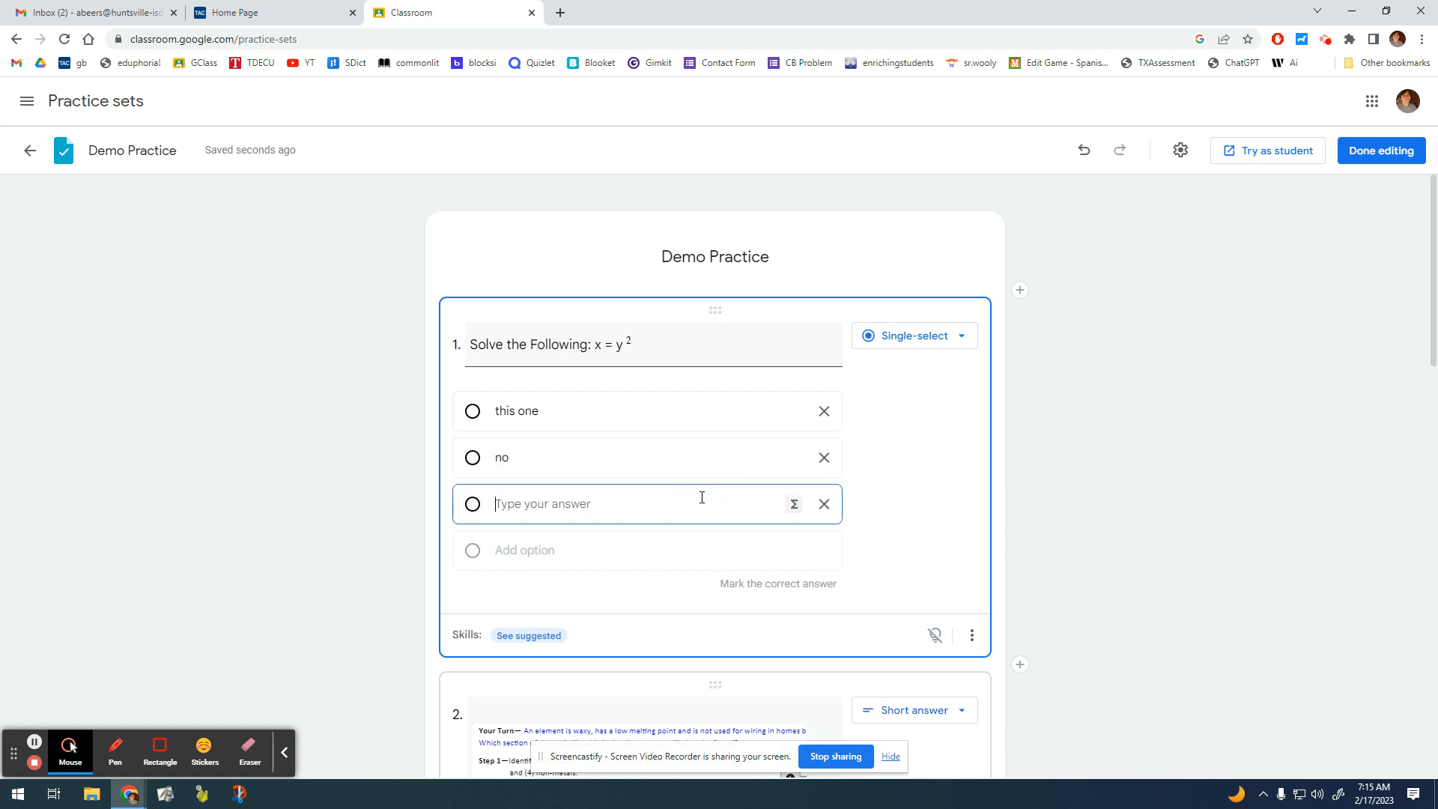
type("nope")
left_click(658, 547)
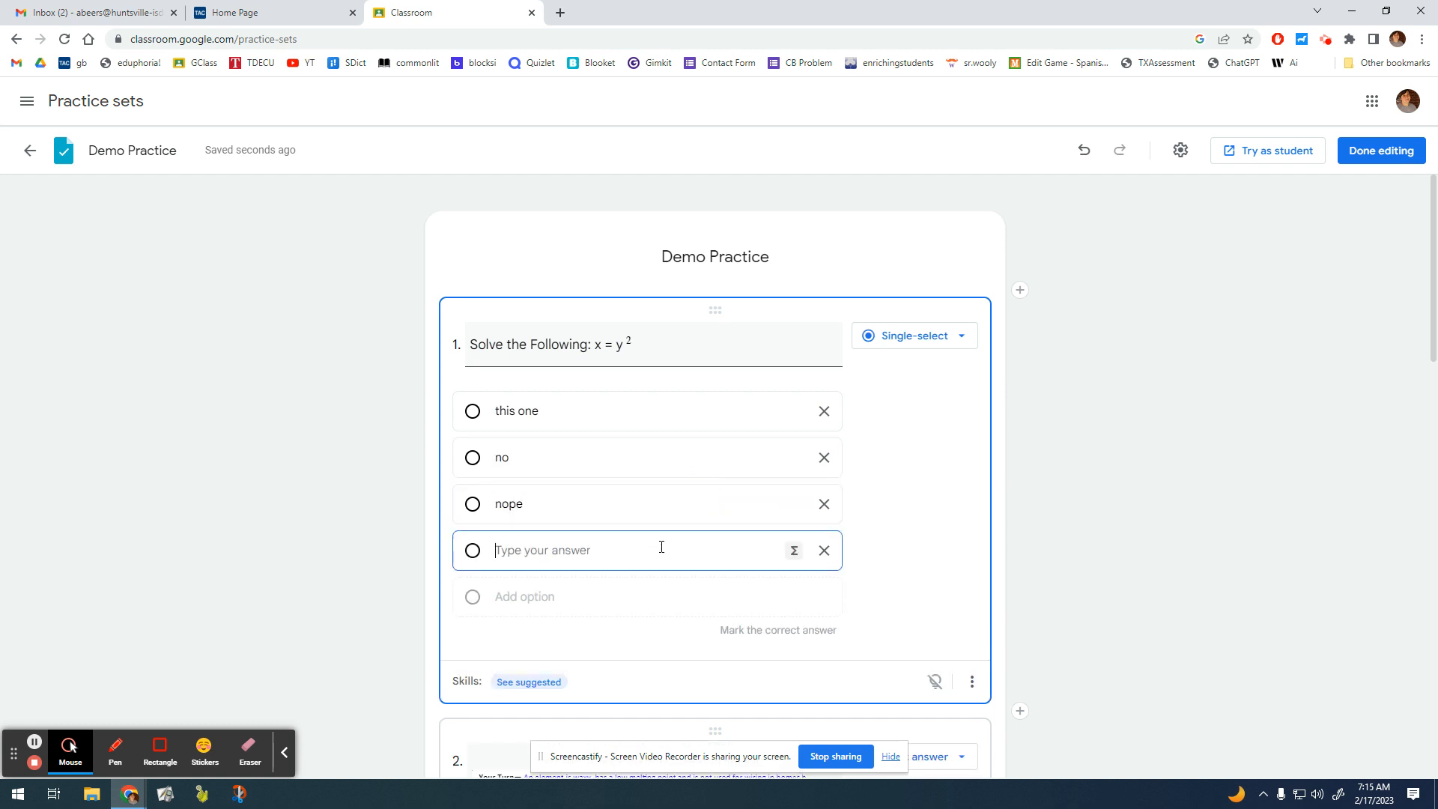
type("not this one")
left_click(473, 410)
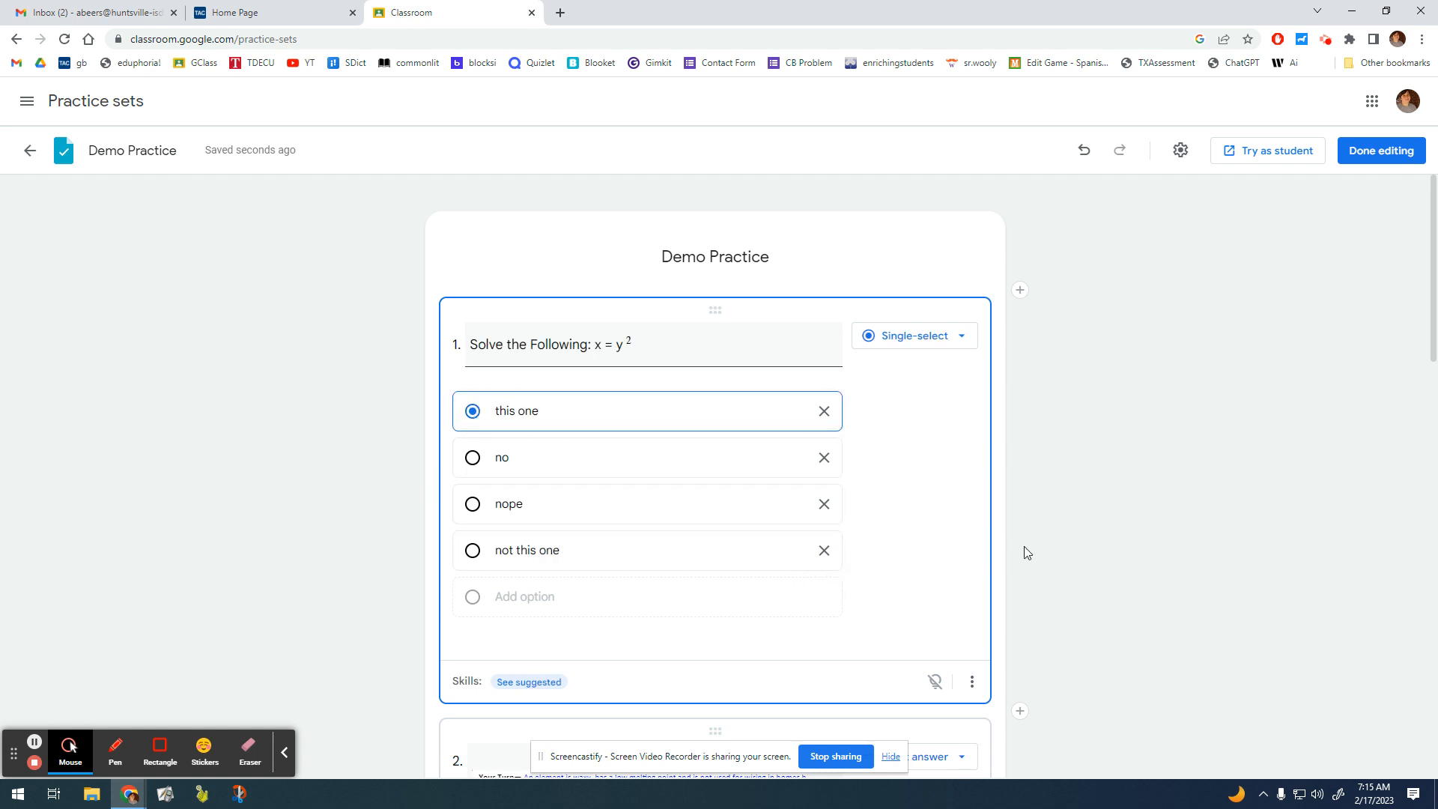
- Change the answer type of question 3 to Paragraph and check its full question image
scroll(1026, 547, "down", 3)
scroll(1038, 536, "down", 8)
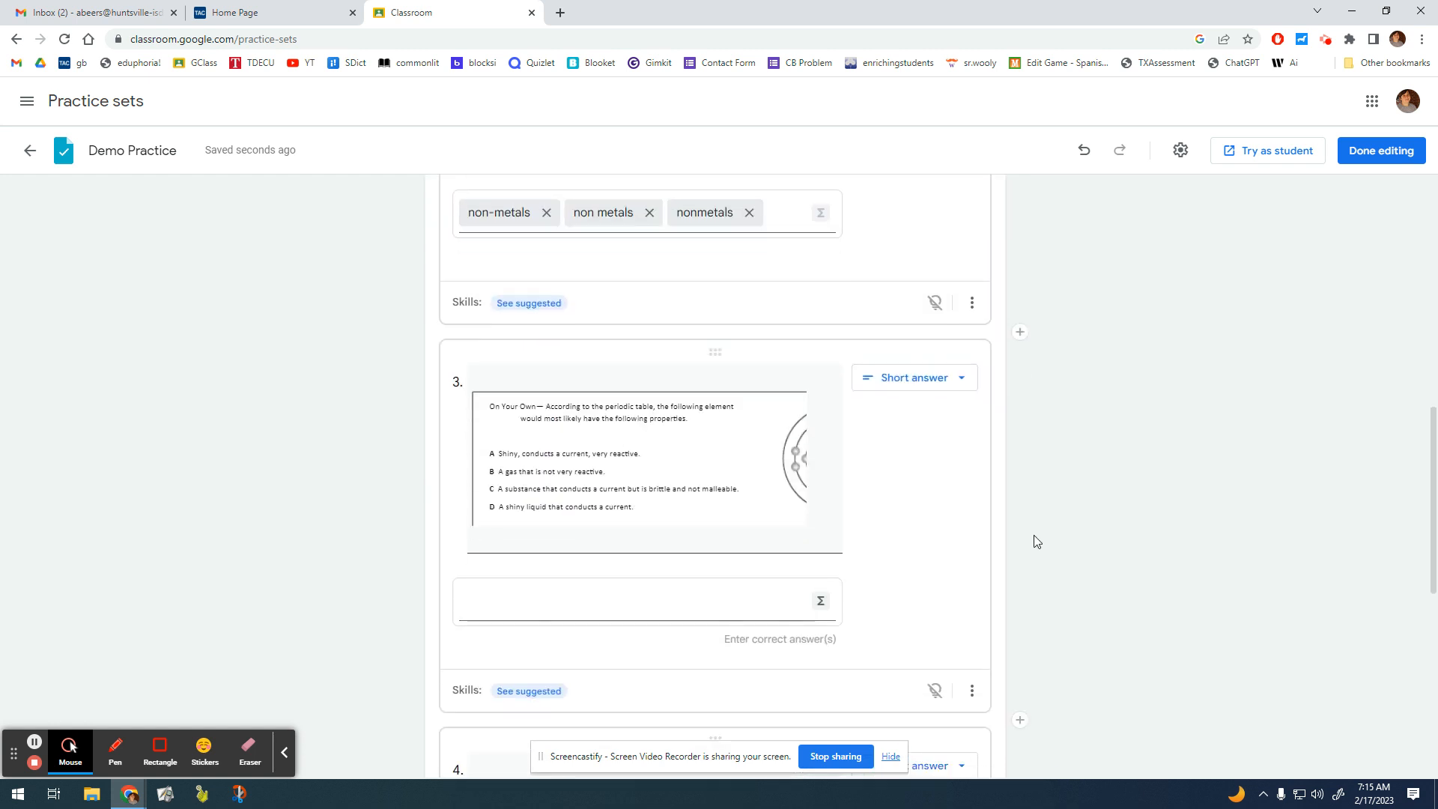
scroll(1030, 535, "up", 3)
scroll(1029, 534, "down", 1)
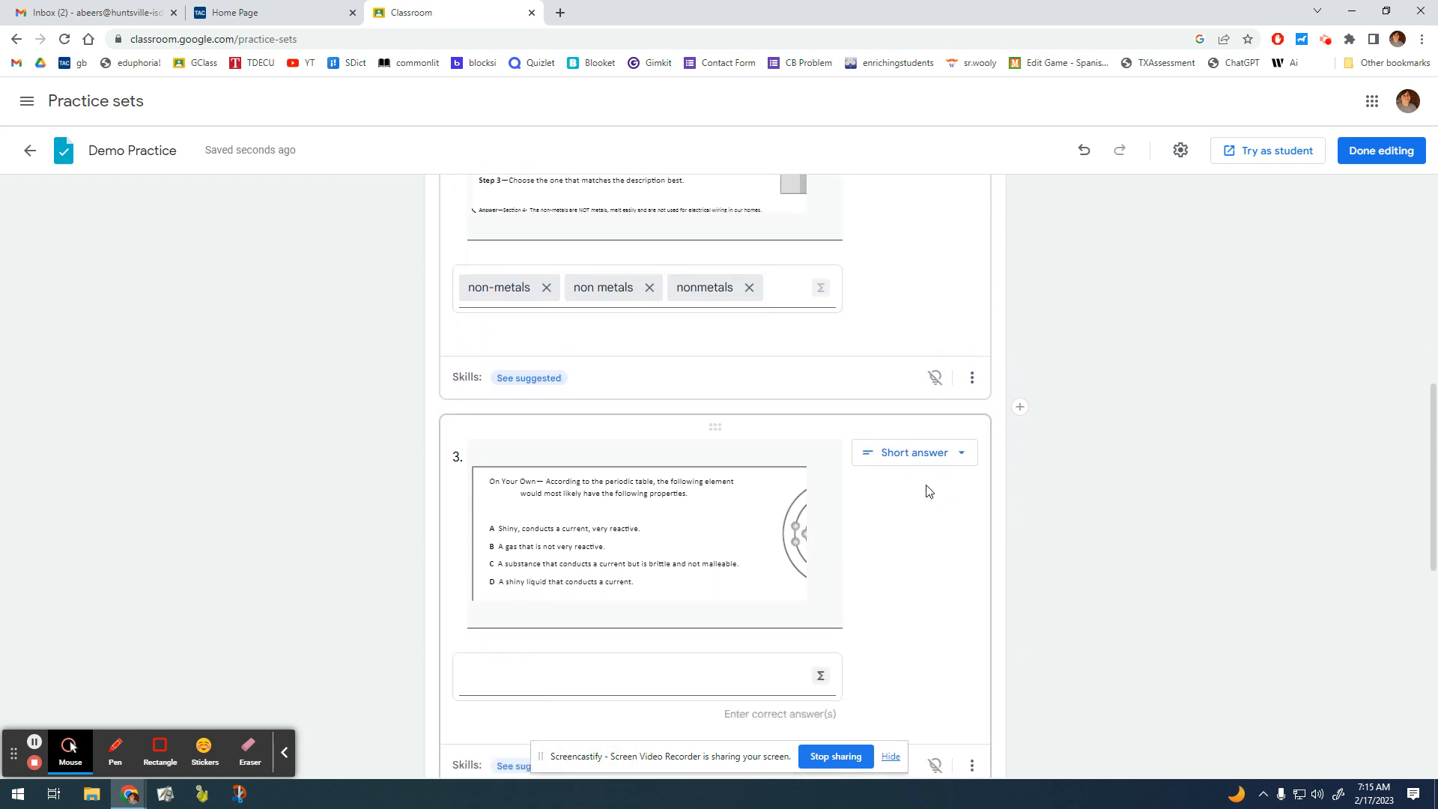
left_click(917, 458)
left_click(926, 517)
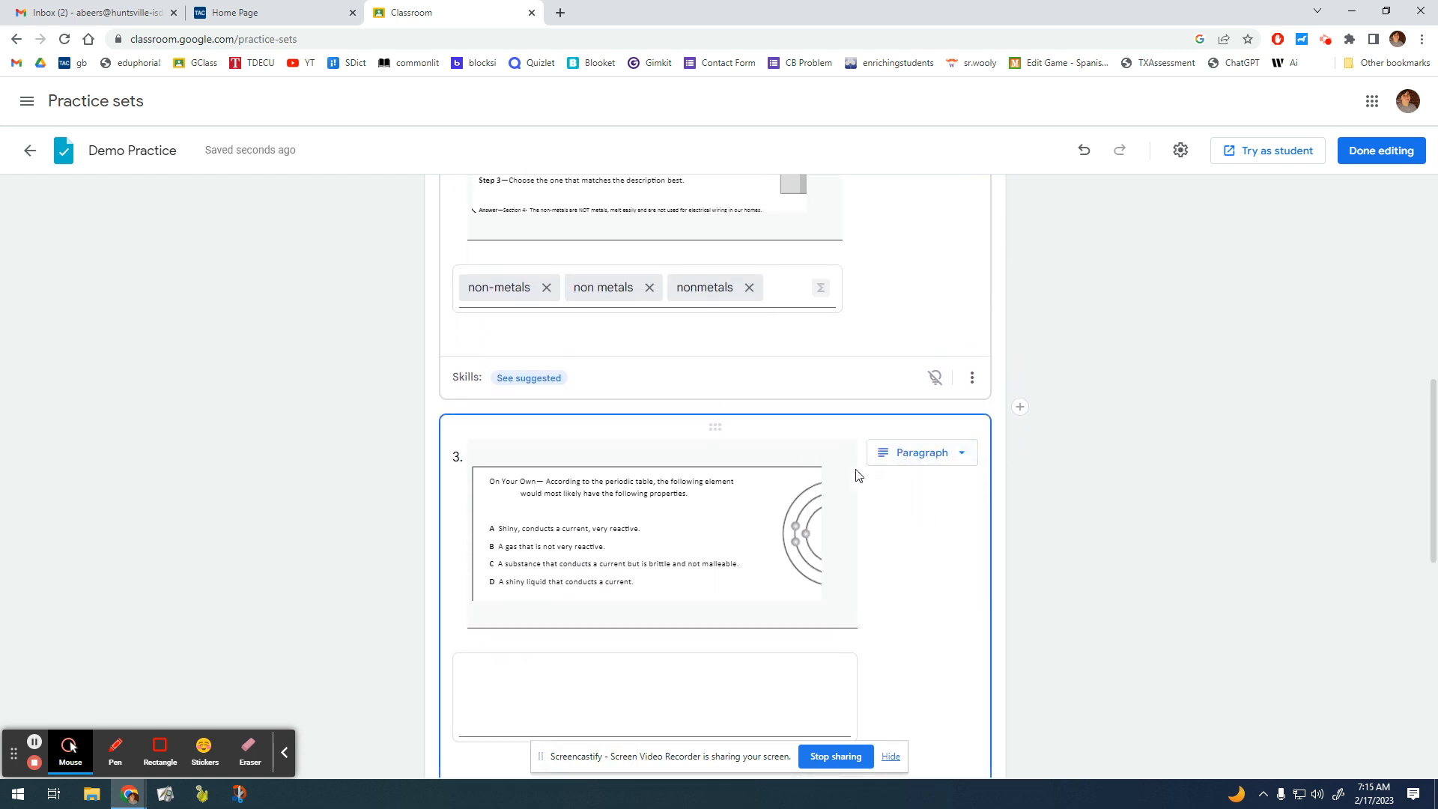
scroll(601, 488, "down", 1)
left_click(600, 489)
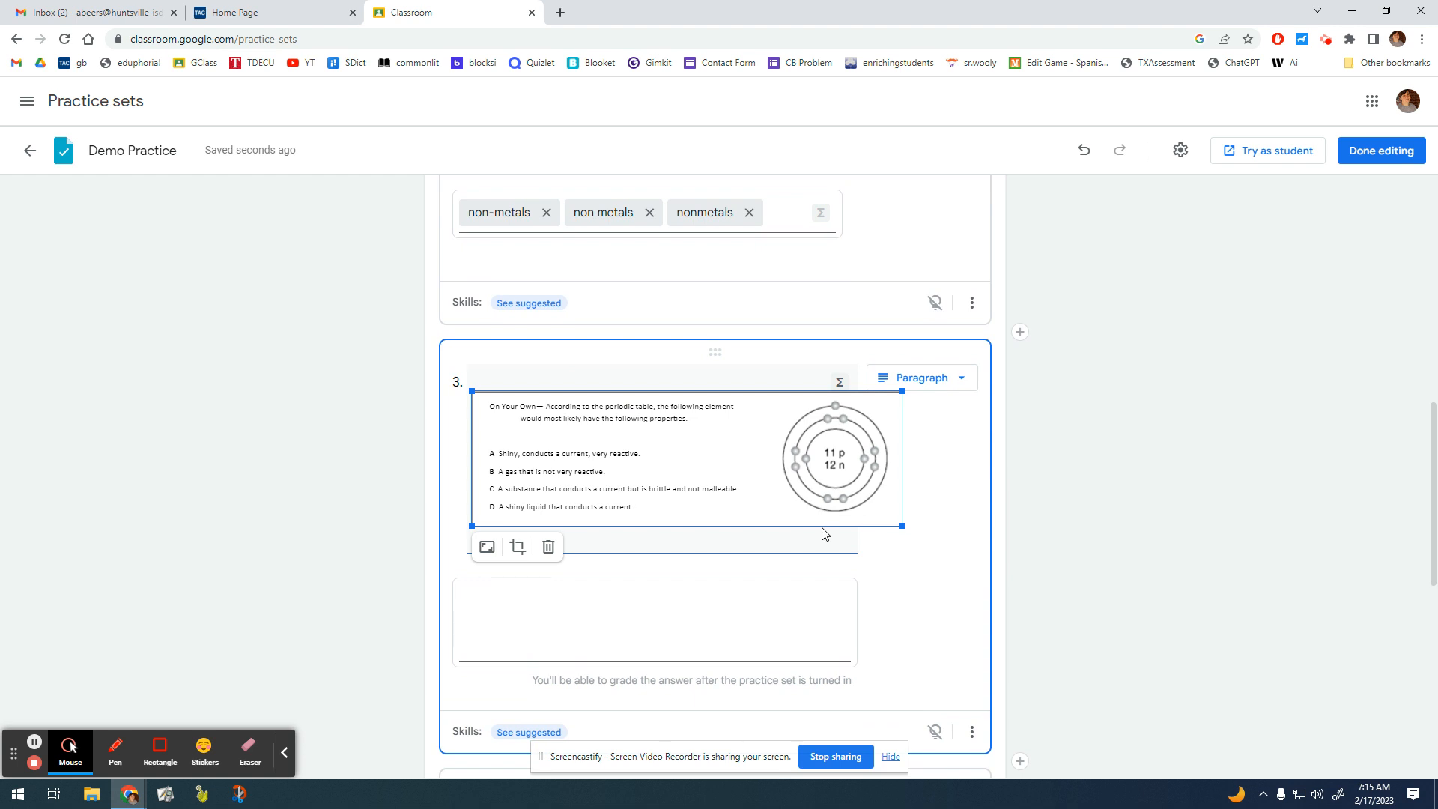
left_click(973, 600)
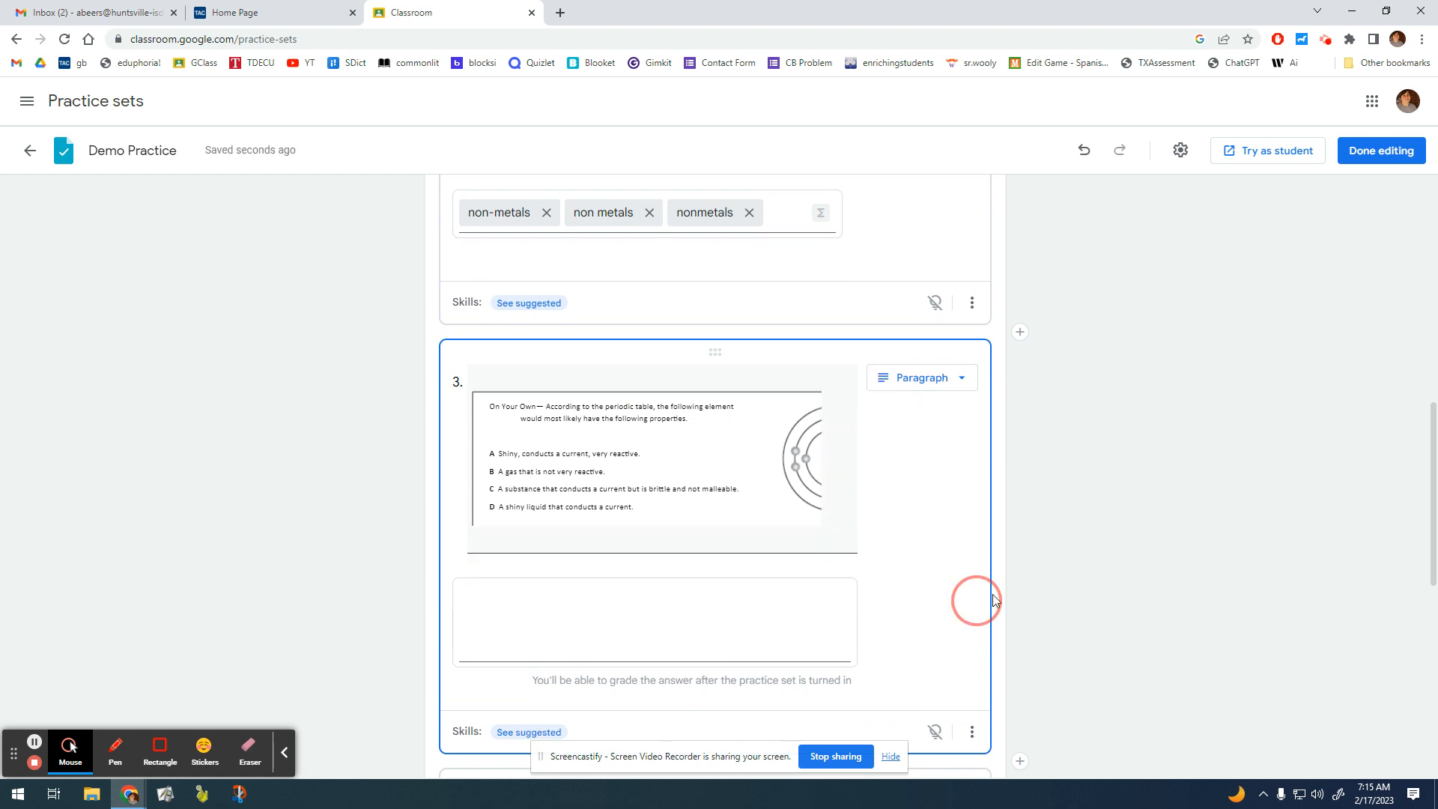
- Search the skills for "properties of elements" and tag question 3 with "Predict properties of elements on the periodic table using periodic trends"
scroll(1075, 578, "down", 3)
scroll(1090, 577, "up", 1)
scroll(1083, 574, "up", 8)
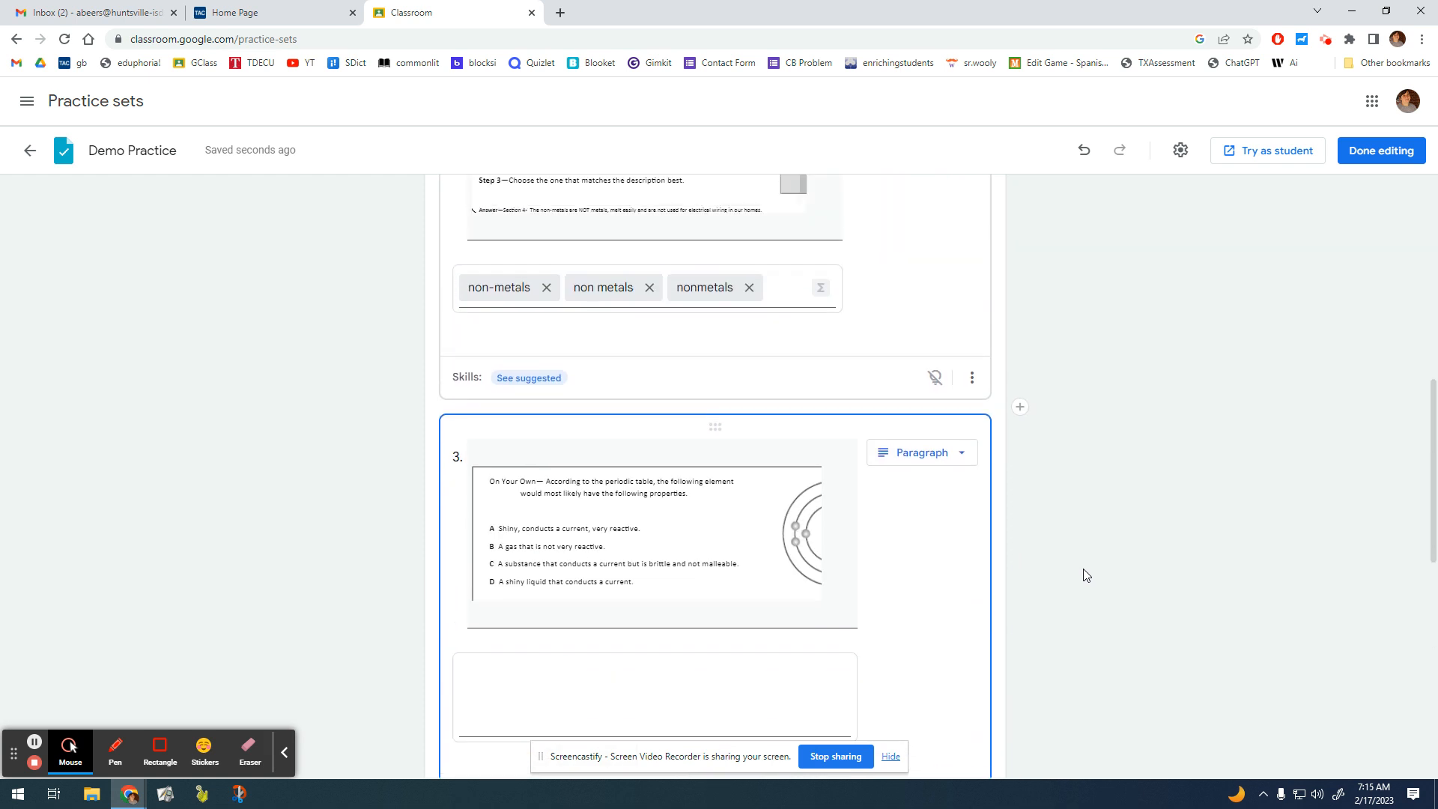
scroll(1085, 575, "down", 2)
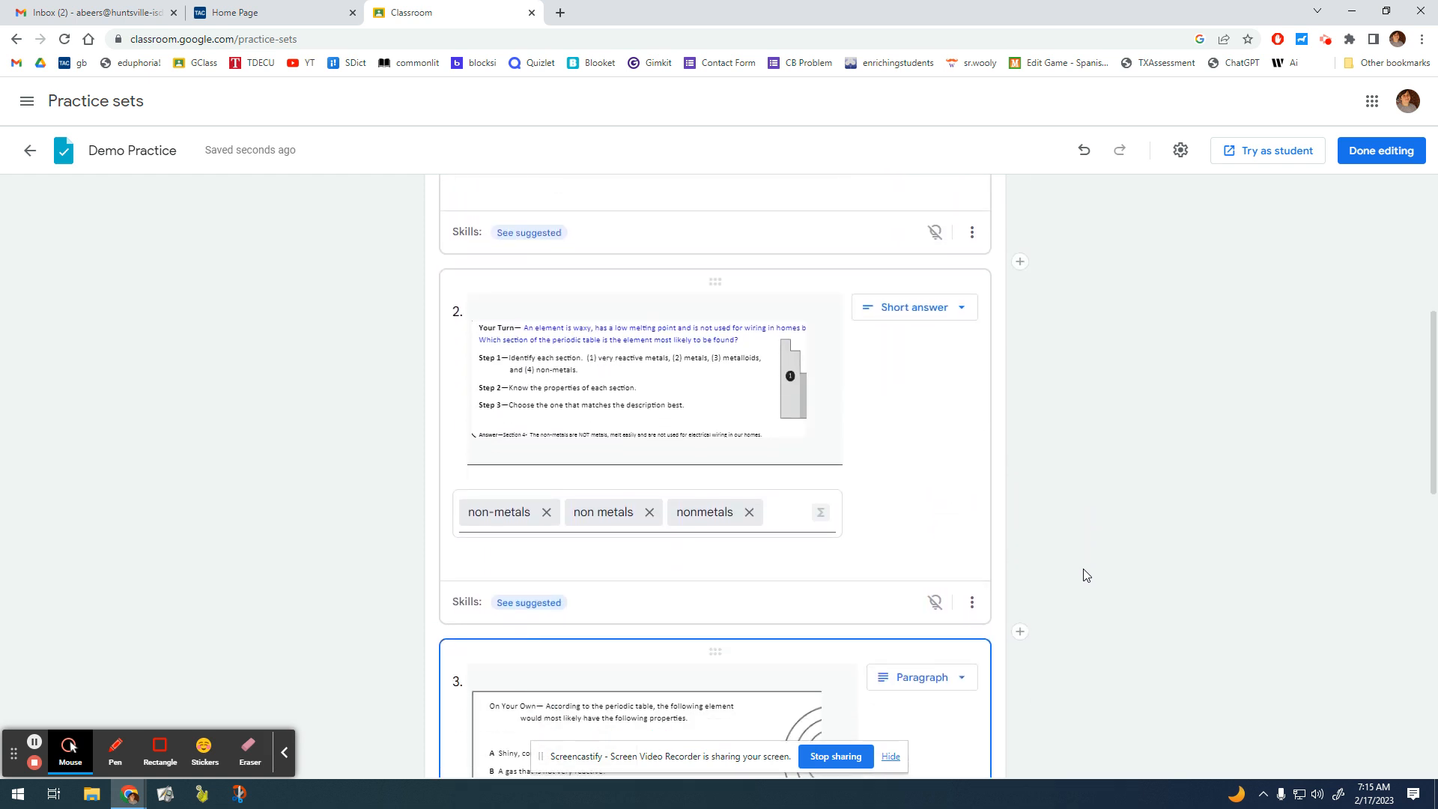
scroll(674, 587, "down", 5)
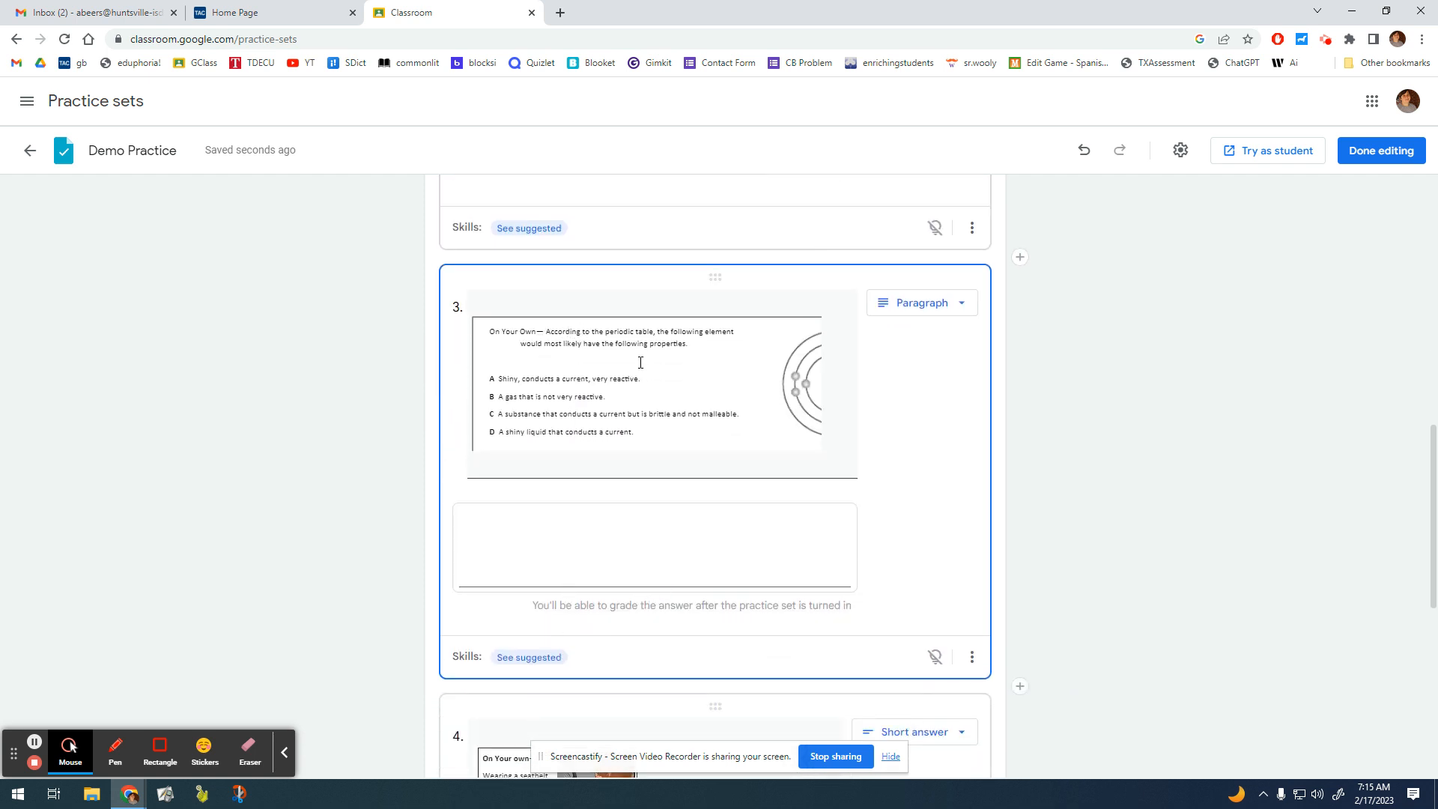
left_click(540, 657)
scroll(548, 633, "down", 1)
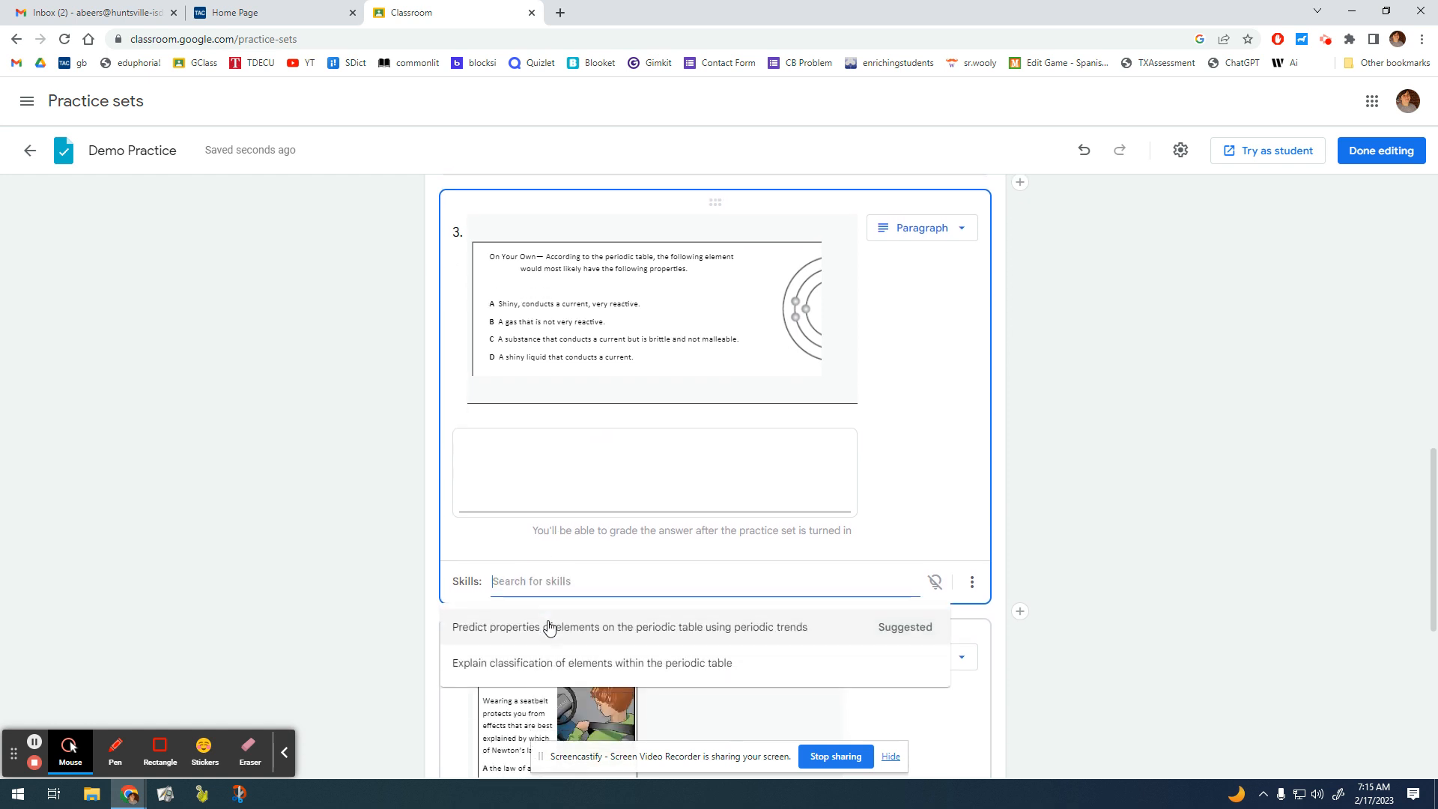
type("propert")
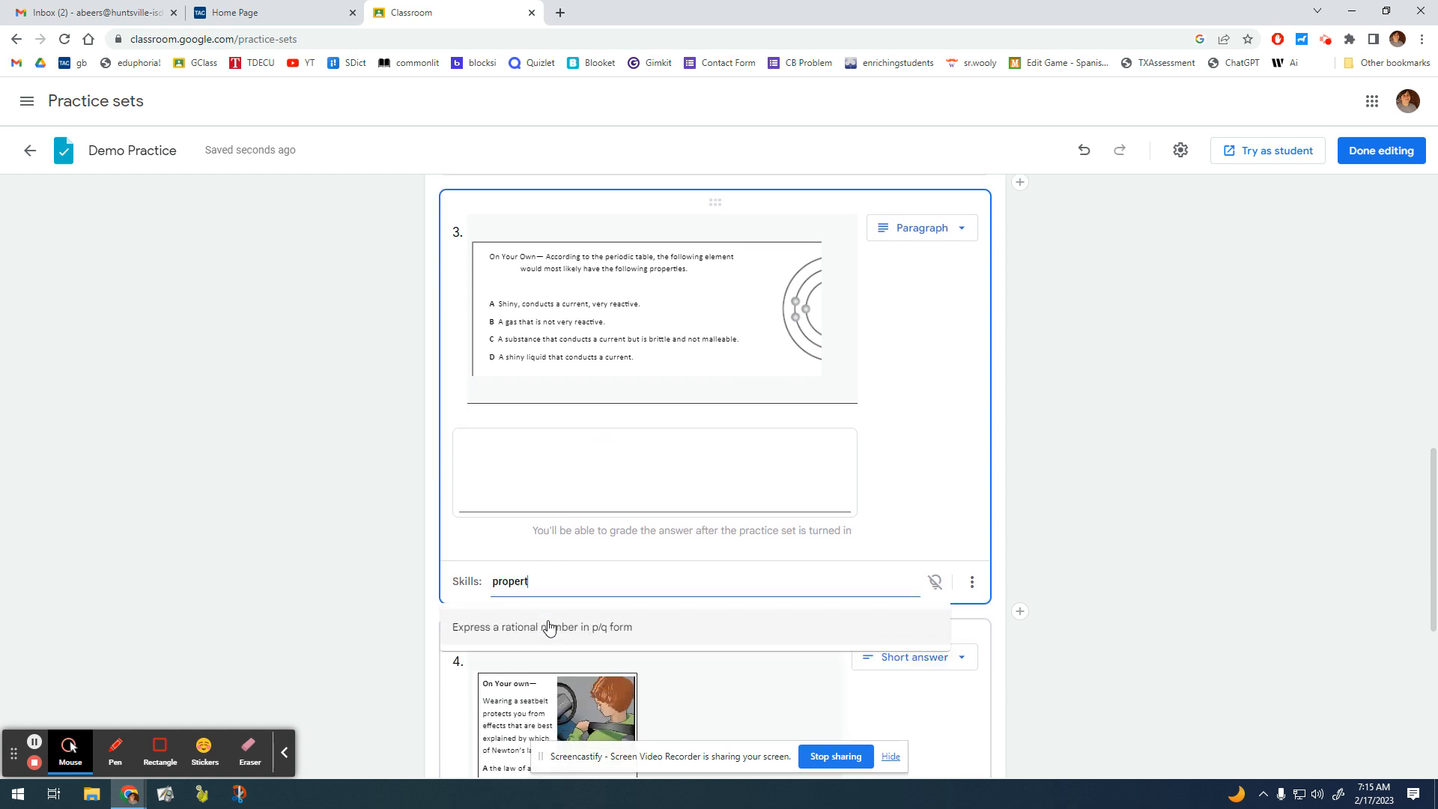
type("ies of elements")
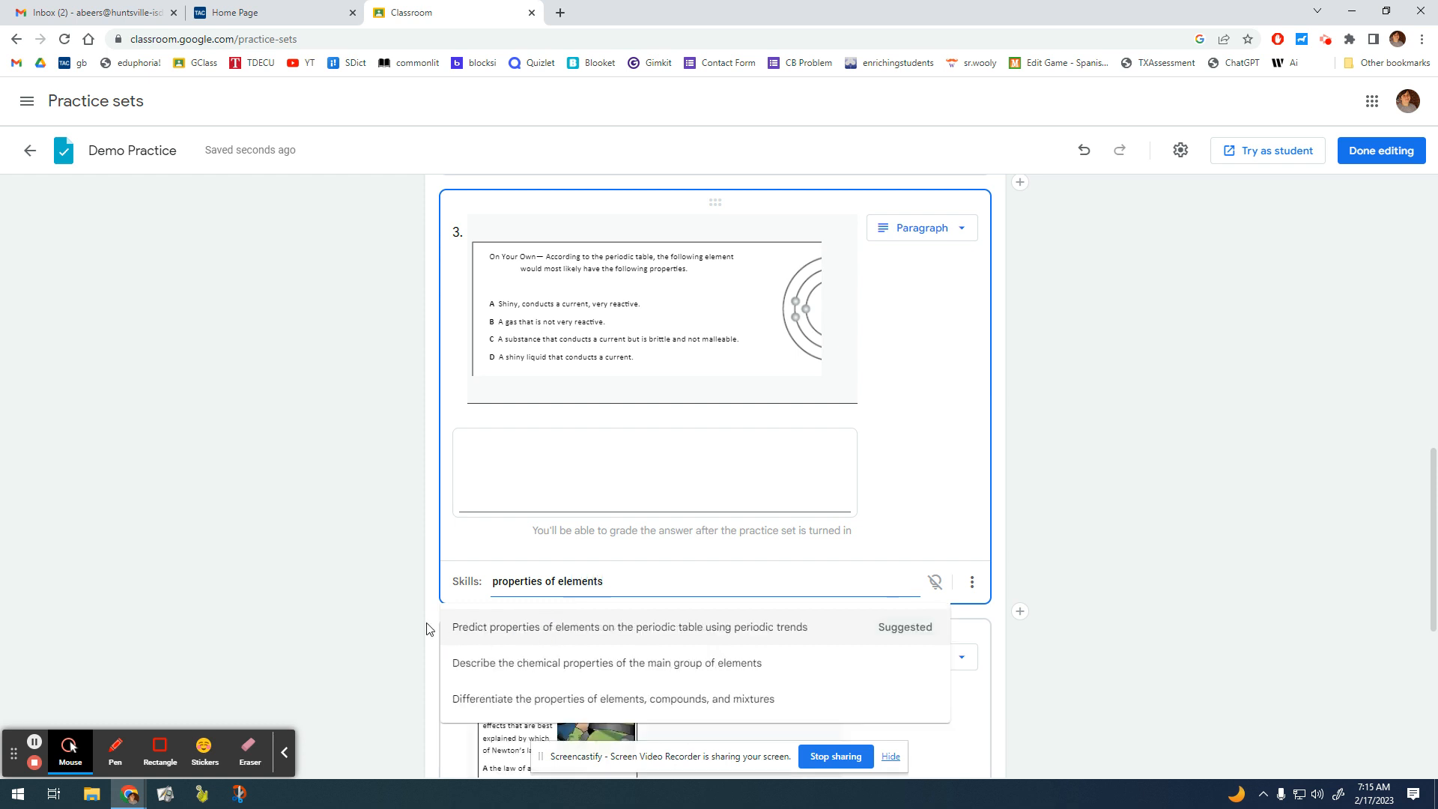
left_click(638, 635)
- Change the answer type of question 4, about the seatbelt and Newton's laws, to Single-select
scroll(1056, 581, "down", 2)
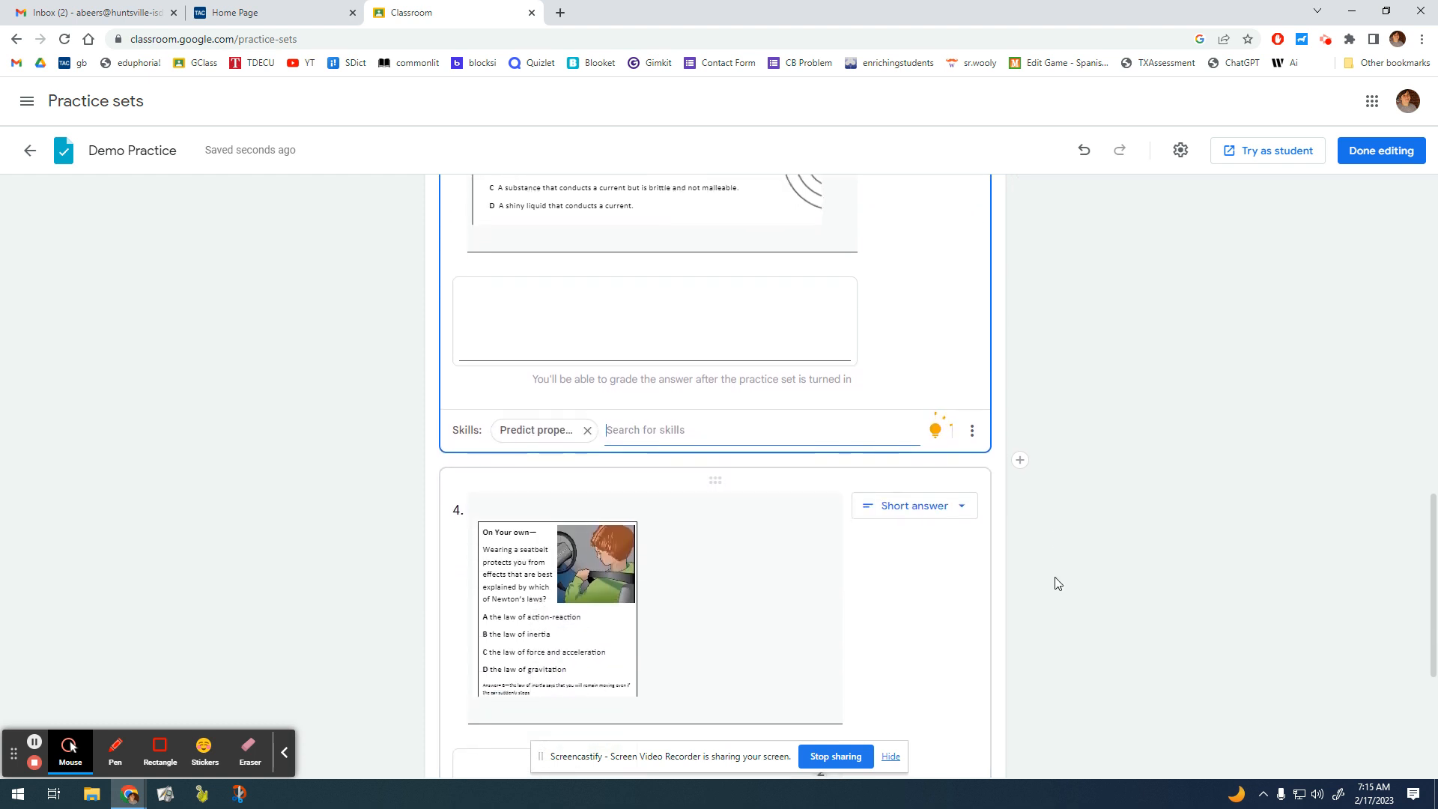
scroll(1057, 592, "down", 3)
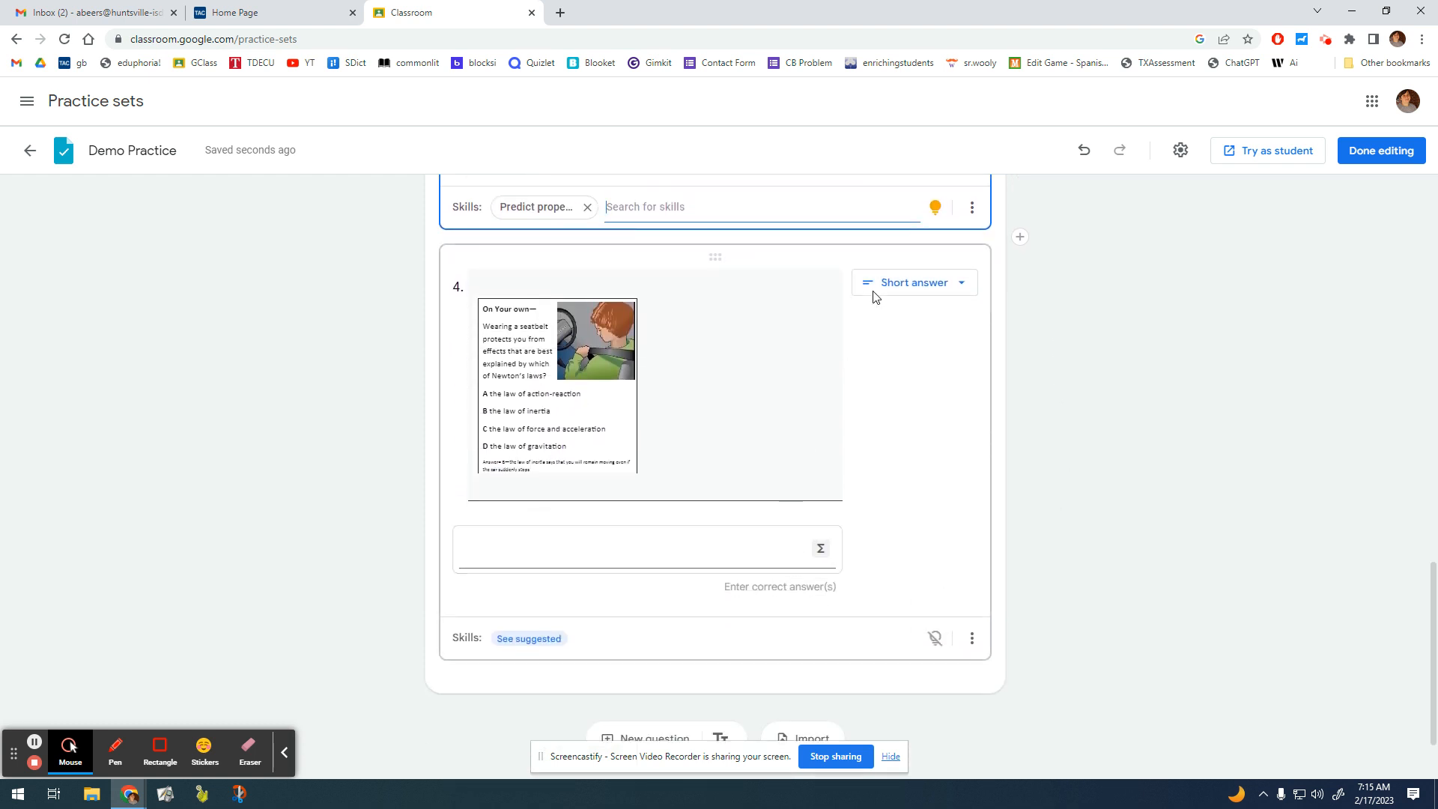
left_click(902, 288)
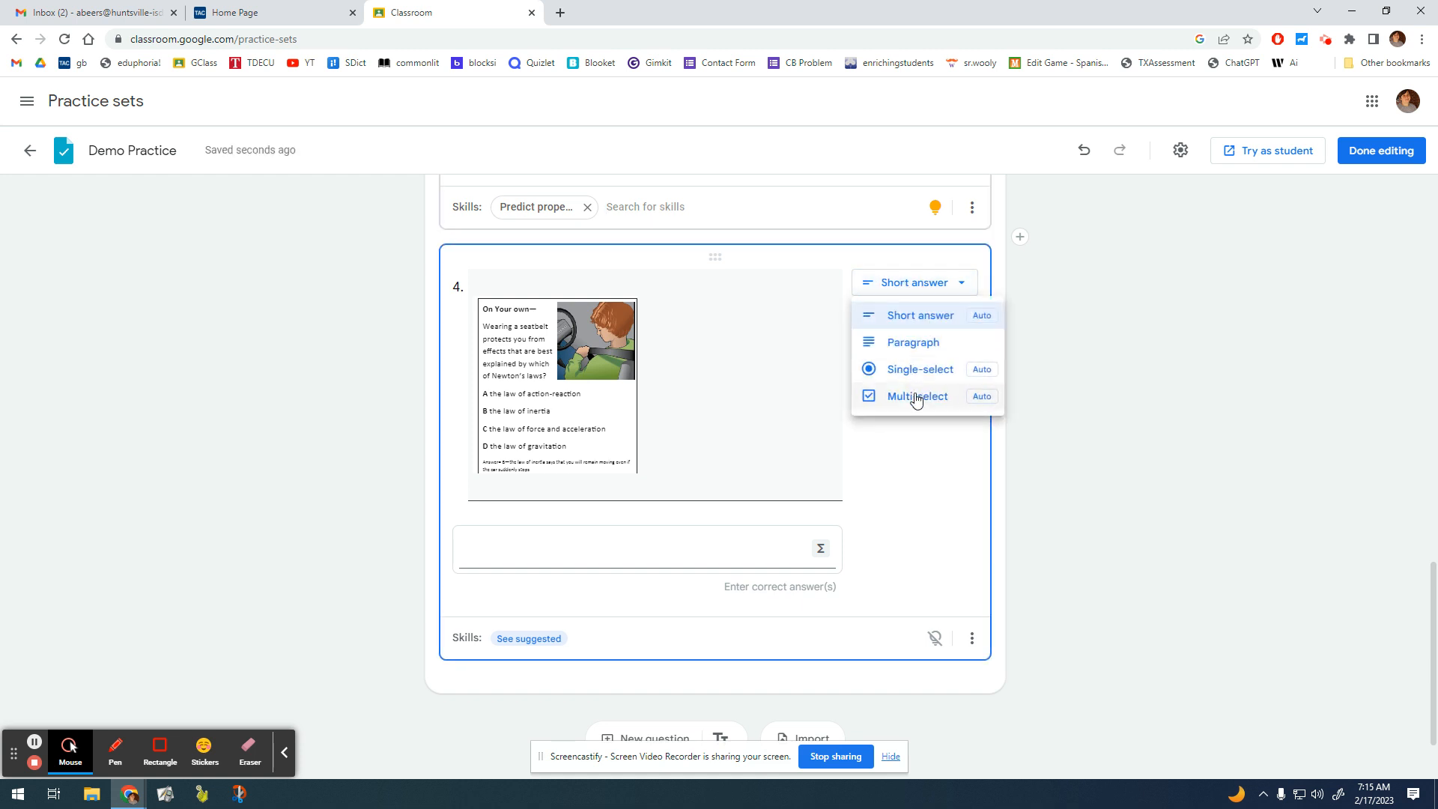
left_click(914, 370)
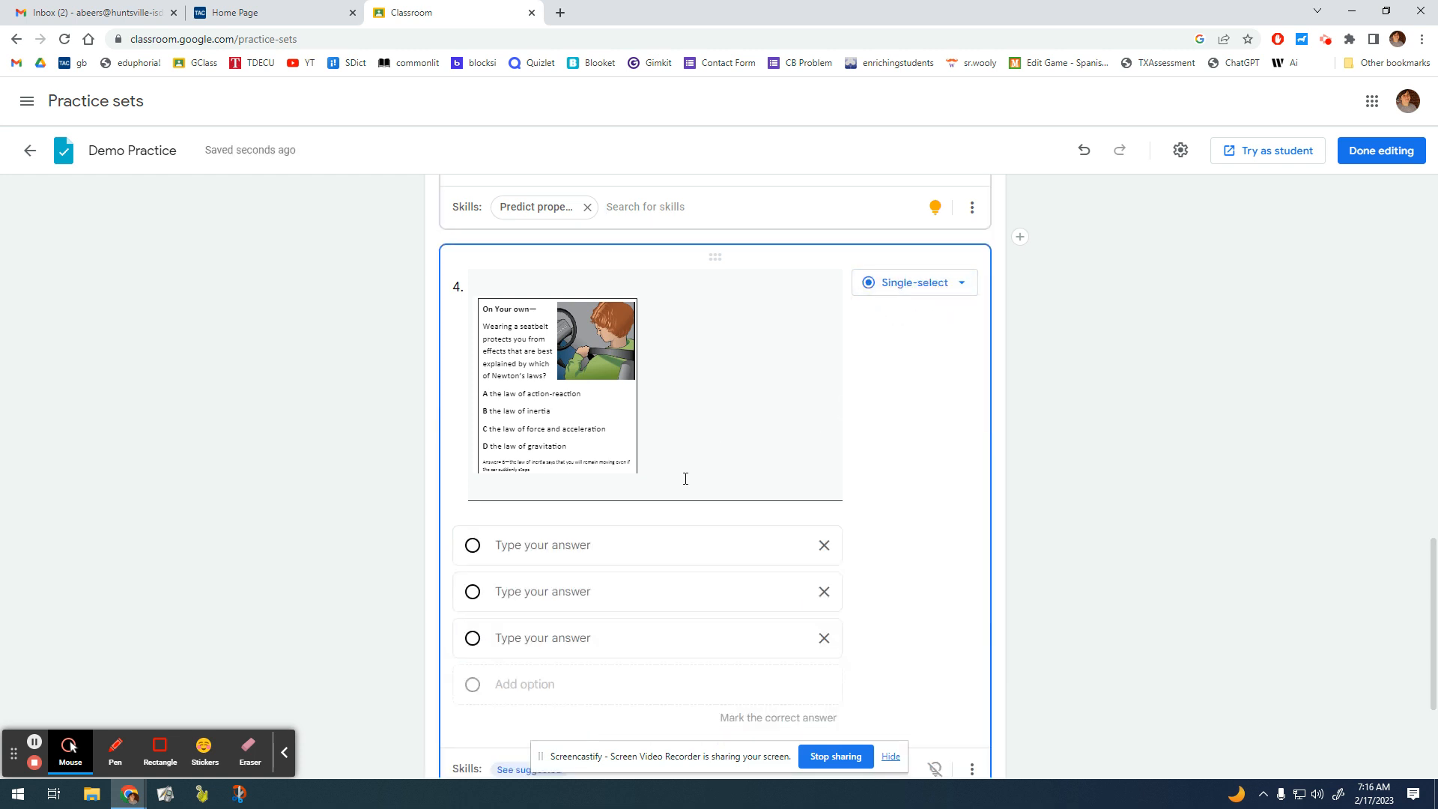
- Enter "a", "b", "c" and "d" as the four answer options for question 4
left_click(594, 546)
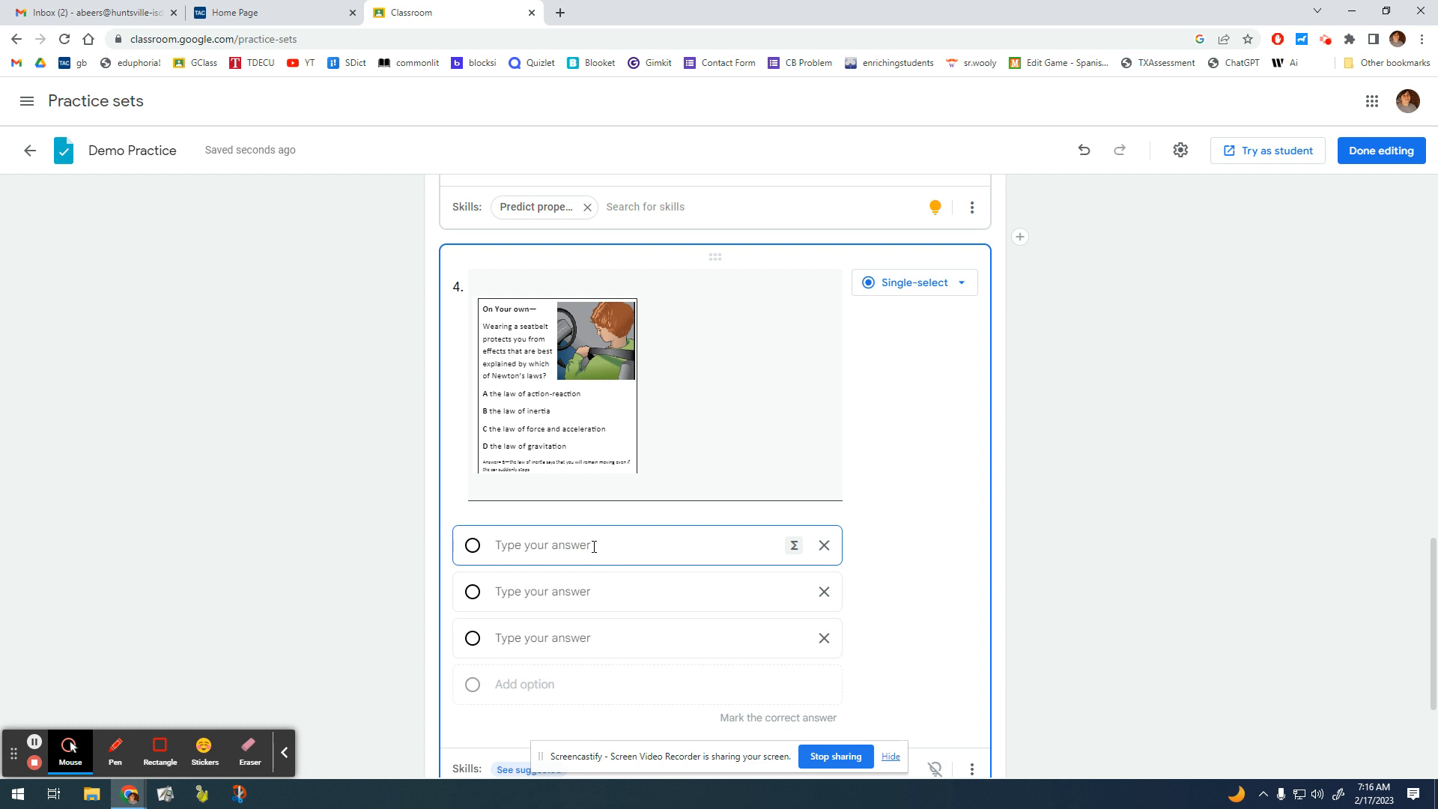
type("a")
left_click(586, 591)
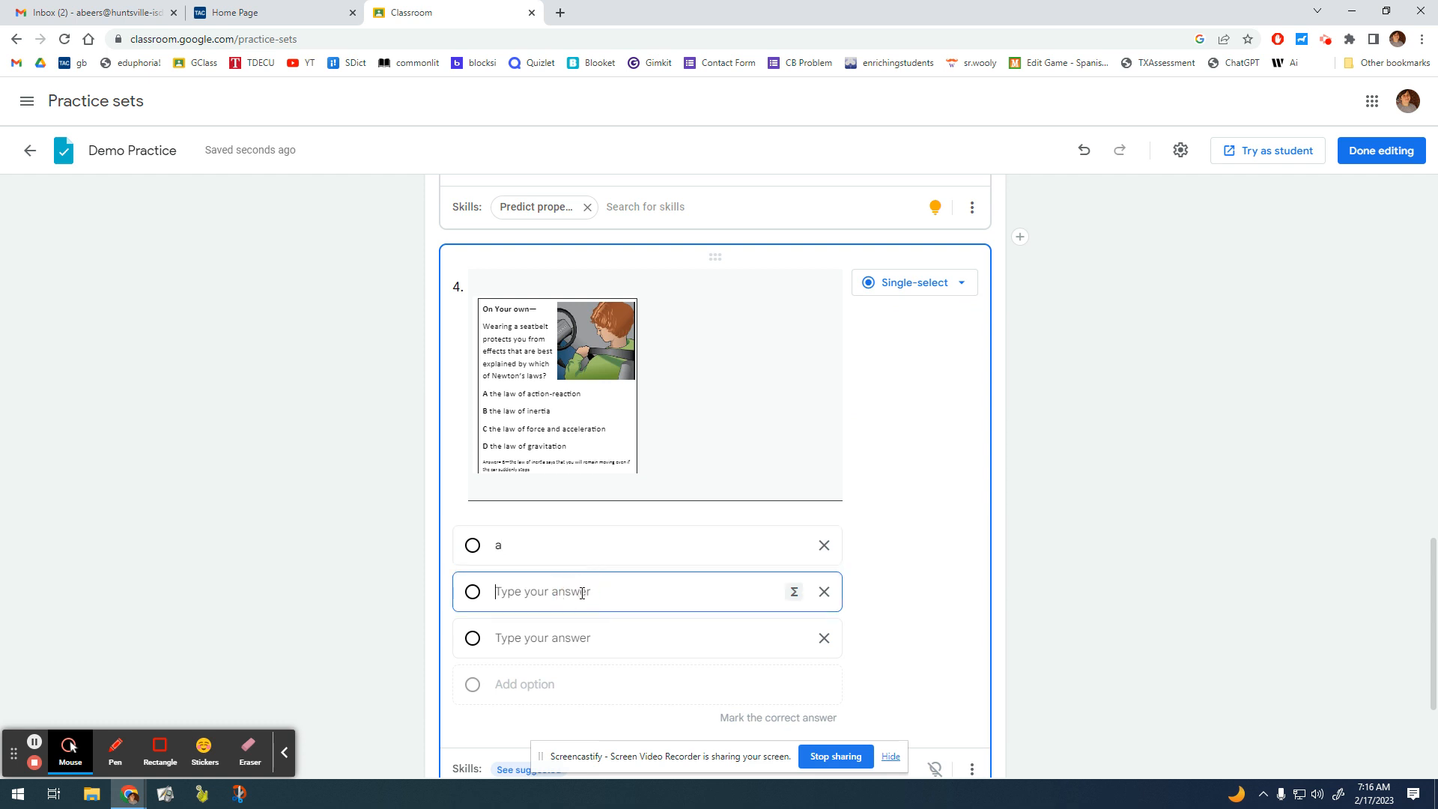
type("b")
left_click(574, 638)
type("c")
left_click(568, 684)
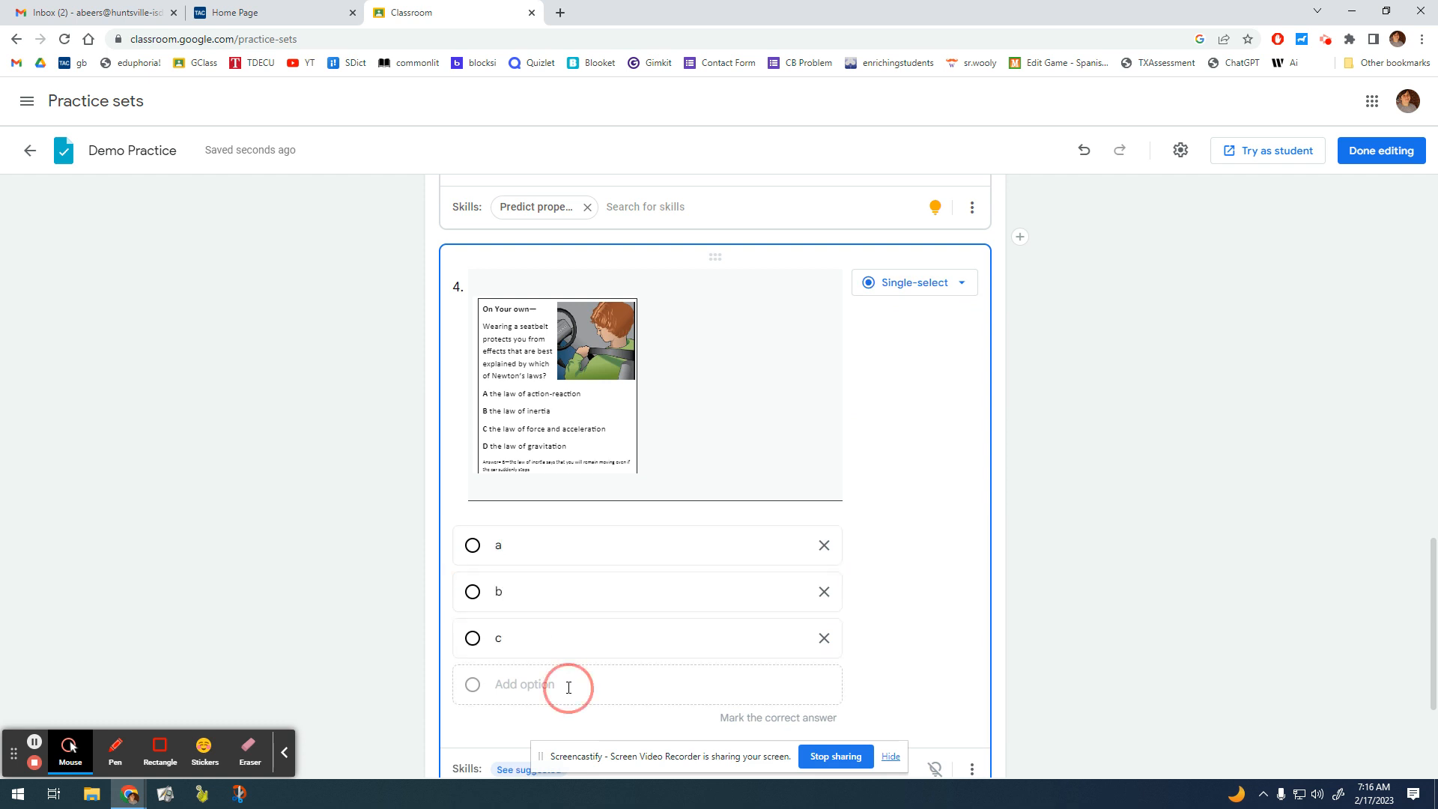
type("d")
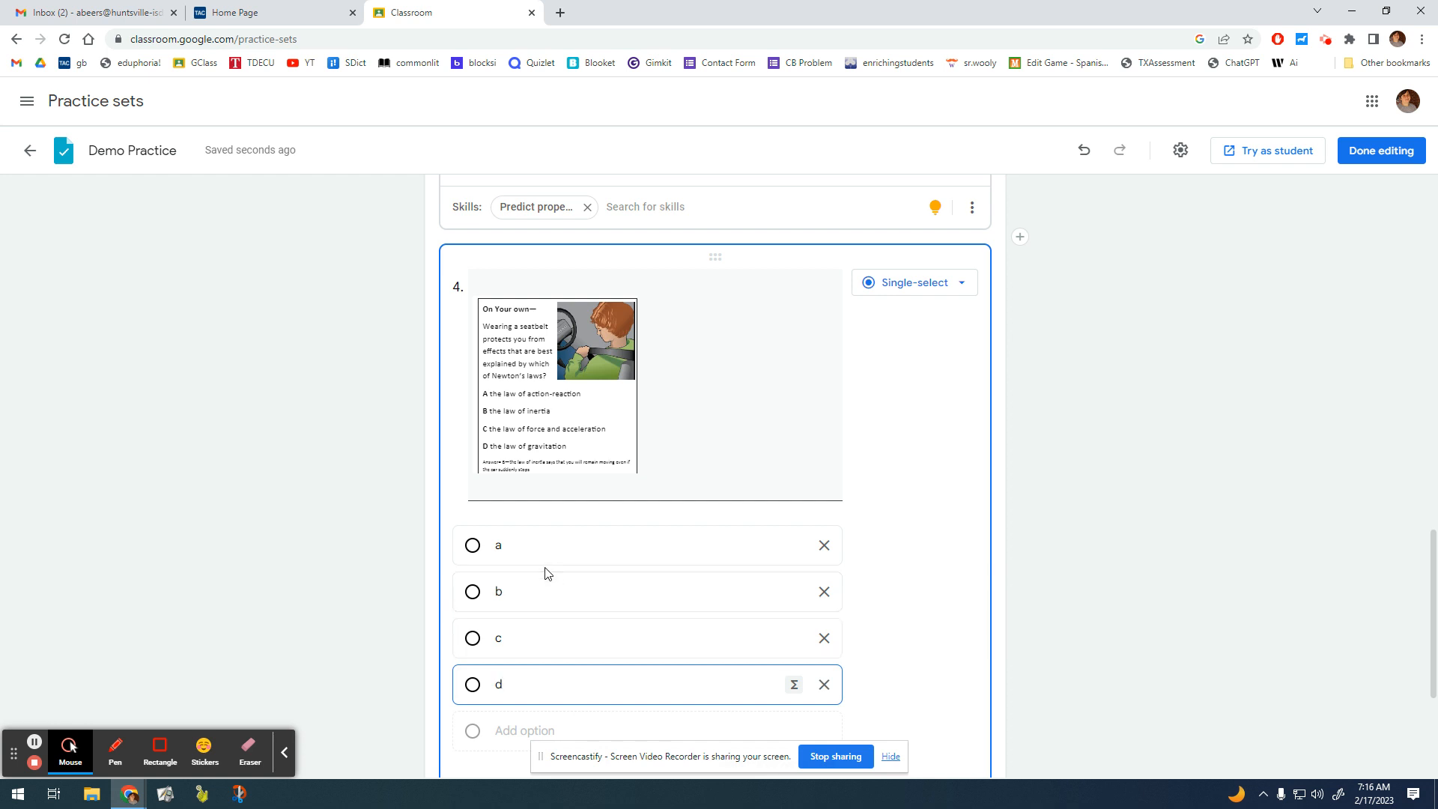
- Search the skills for "newton's laws" and tag question 4 with "Describe the motion of an object using Newton's laws"
scroll(424, 626, "down", 3)
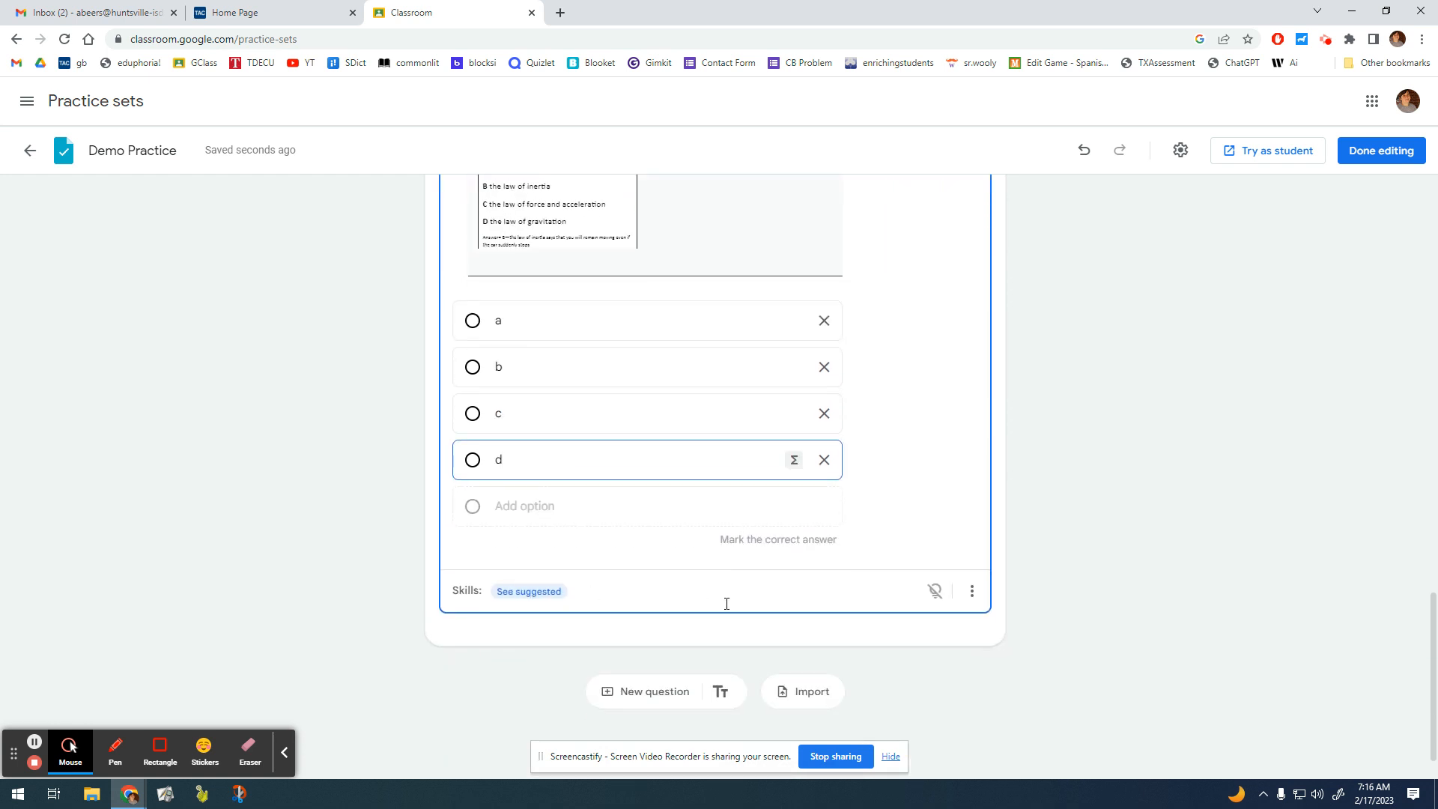
scroll(727, 603, "up", 2)
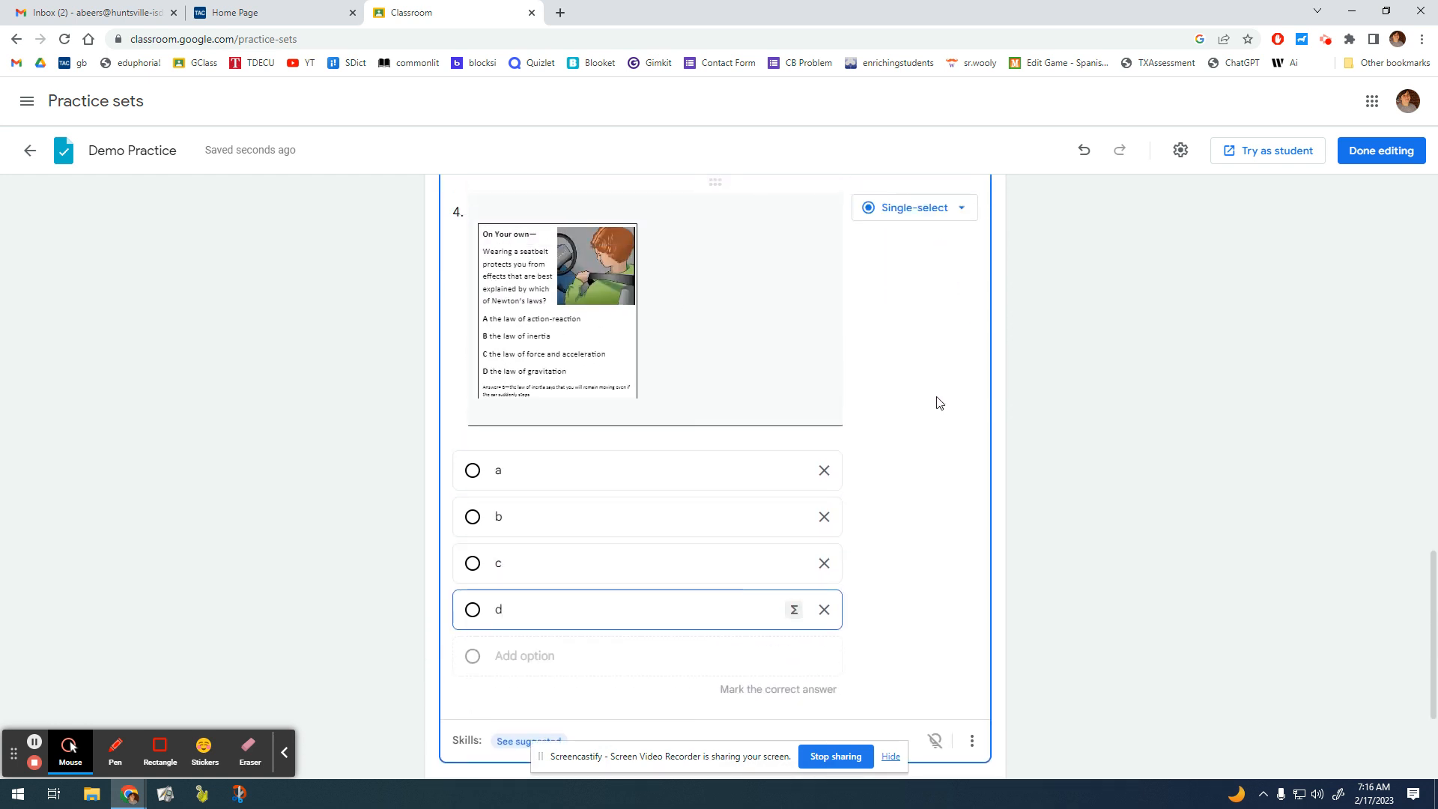
scroll(824, 487, "down", 1)
left_click(533, 665)
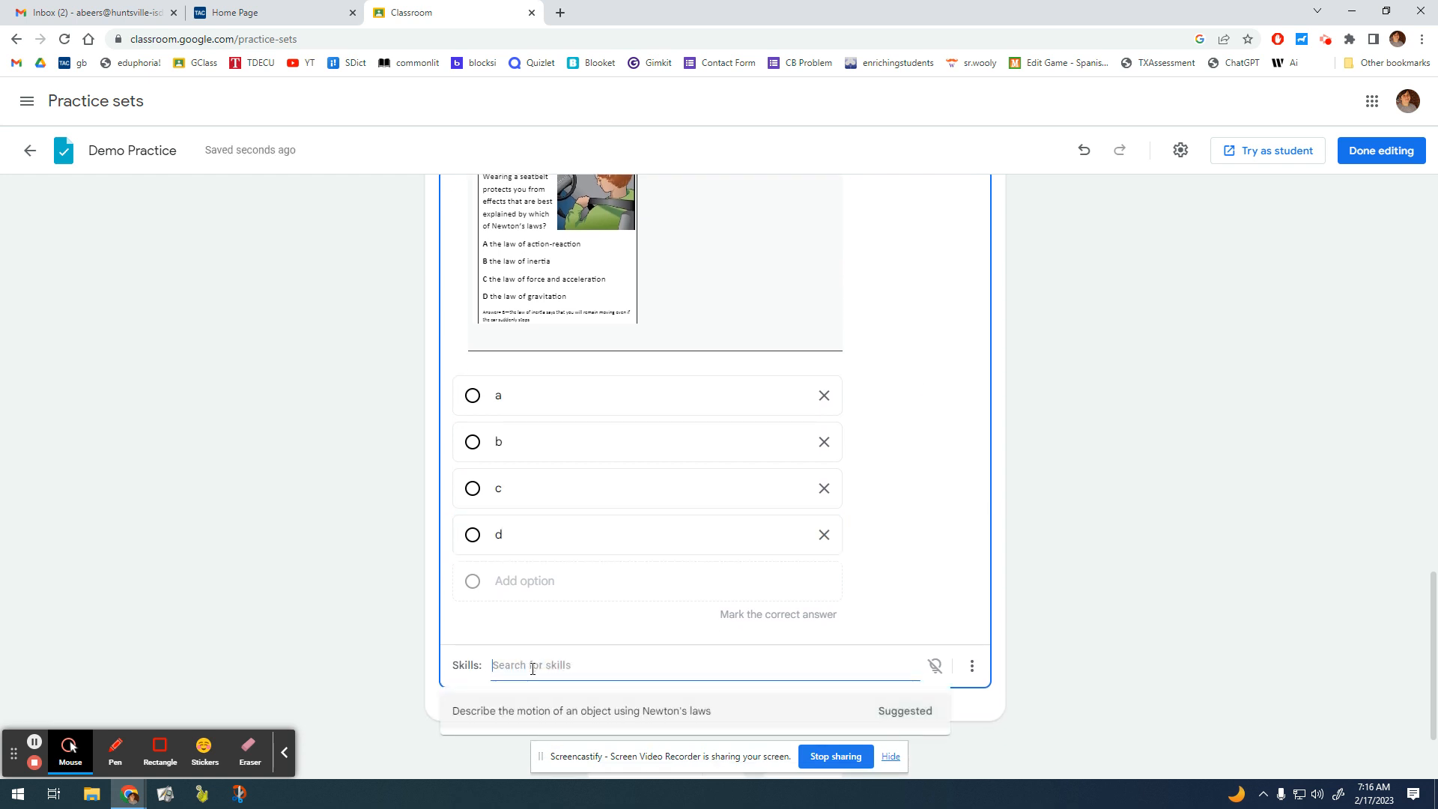
type("newton's law")
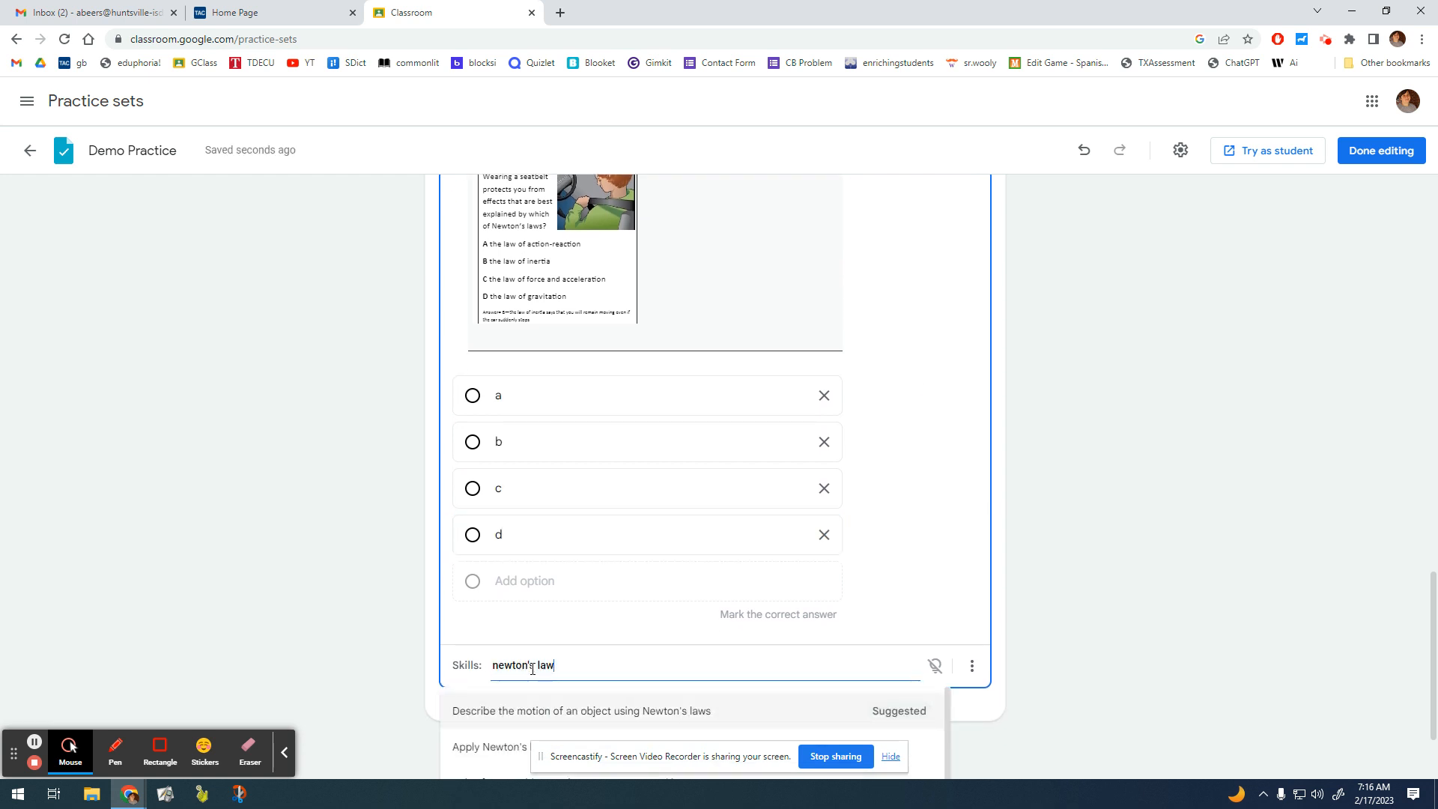
type("s")
scroll(509, 659, "down", 1)
left_click(514, 638)
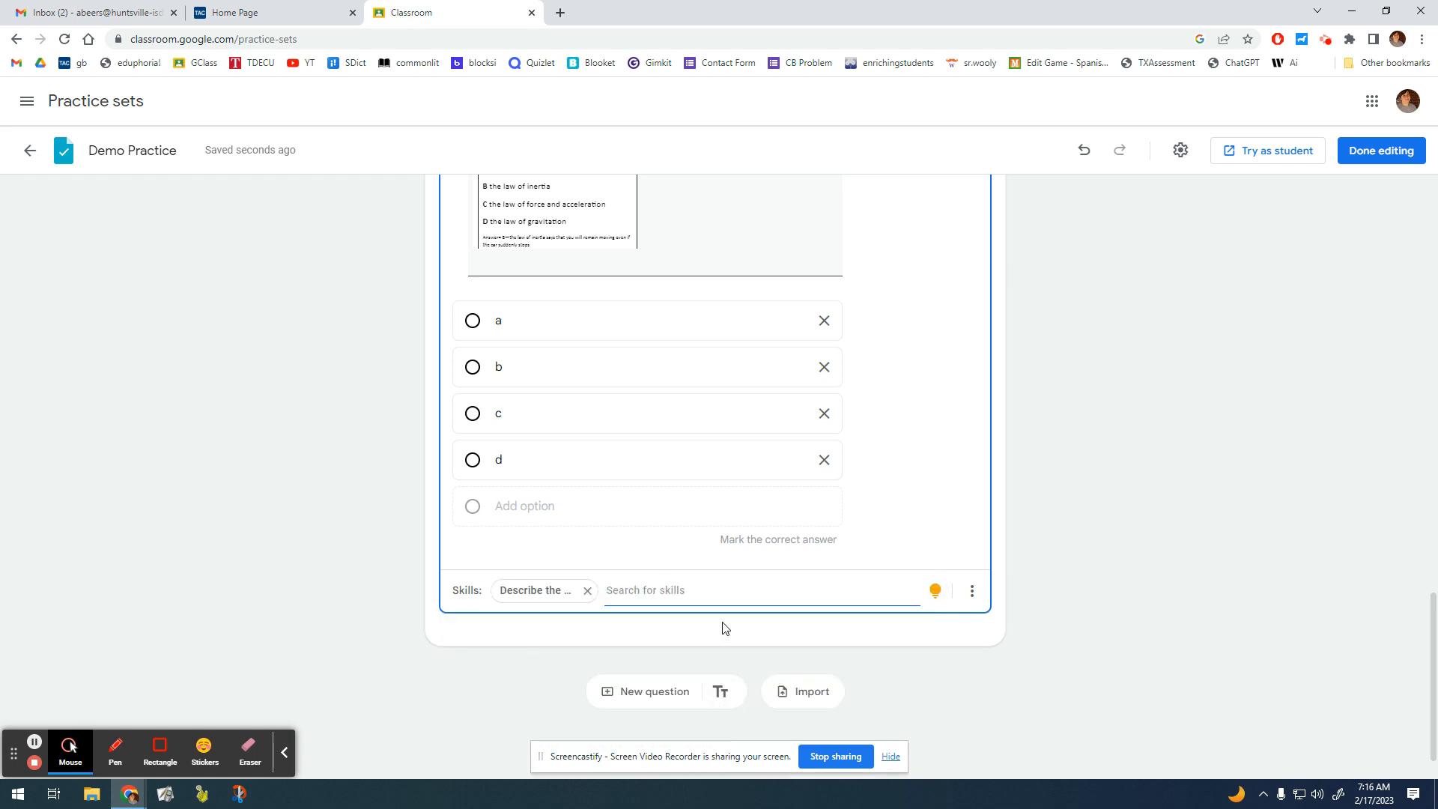
- Finish editing the practice set and open it in the student preview, continuing despite missing correct answers
scroll(1223, 529, "up", 5)
left_click(1380, 151)
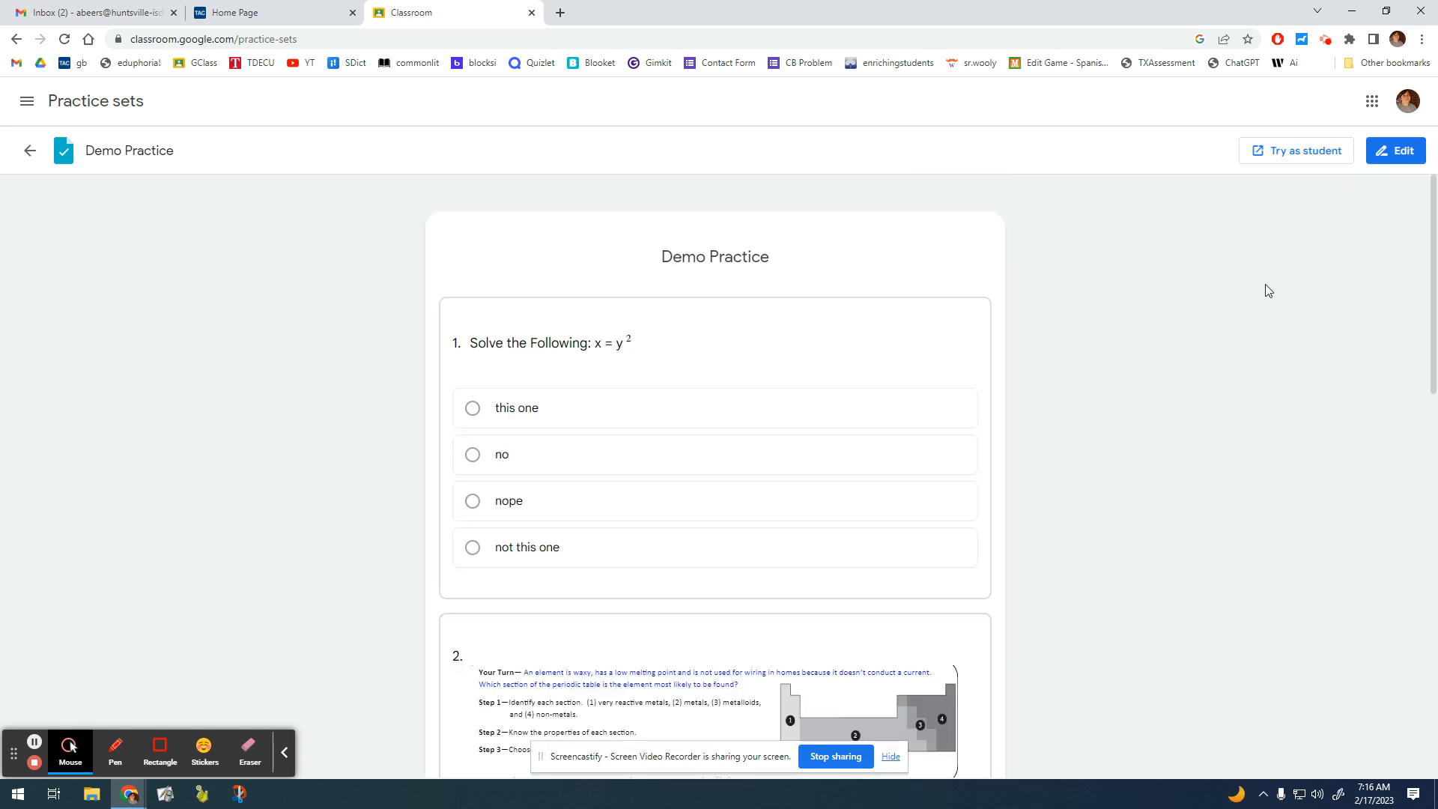
left_click(1256, 157)
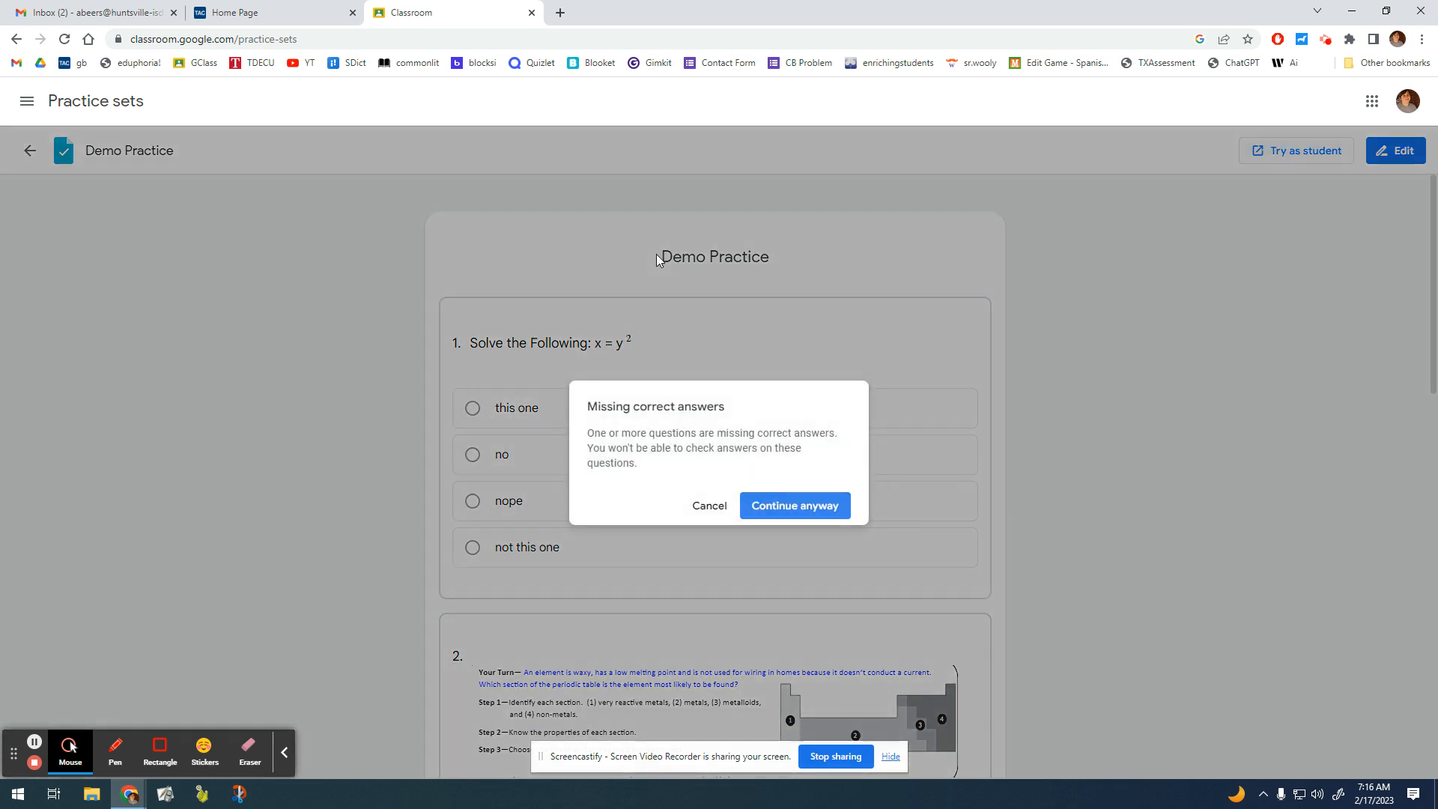
left_click(757, 504)
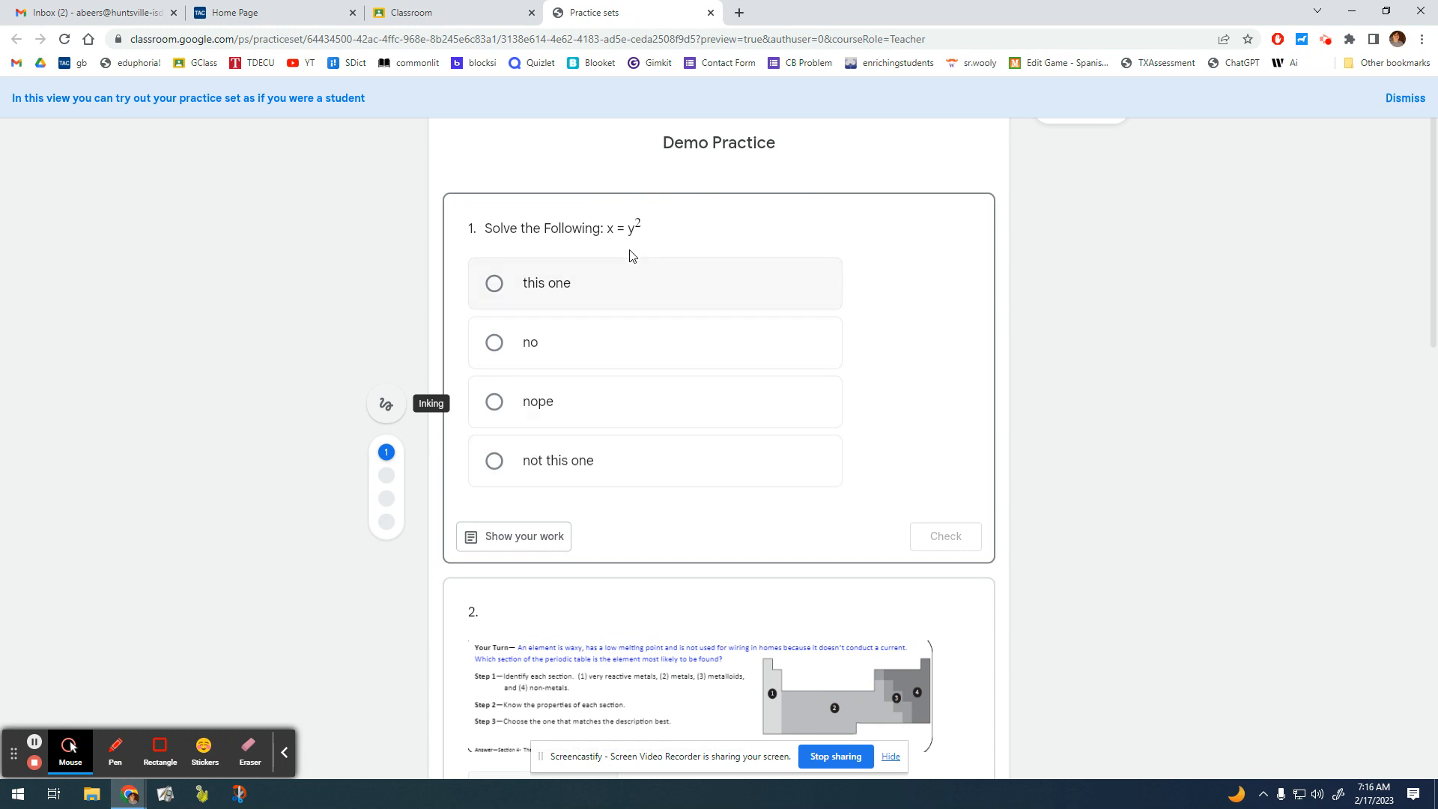
- Check the answer "no" for question 1, change it to "this one" and check again
left_click(555, 351)
left_click(947, 536)
left_click(533, 284)
left_click(947, 539)
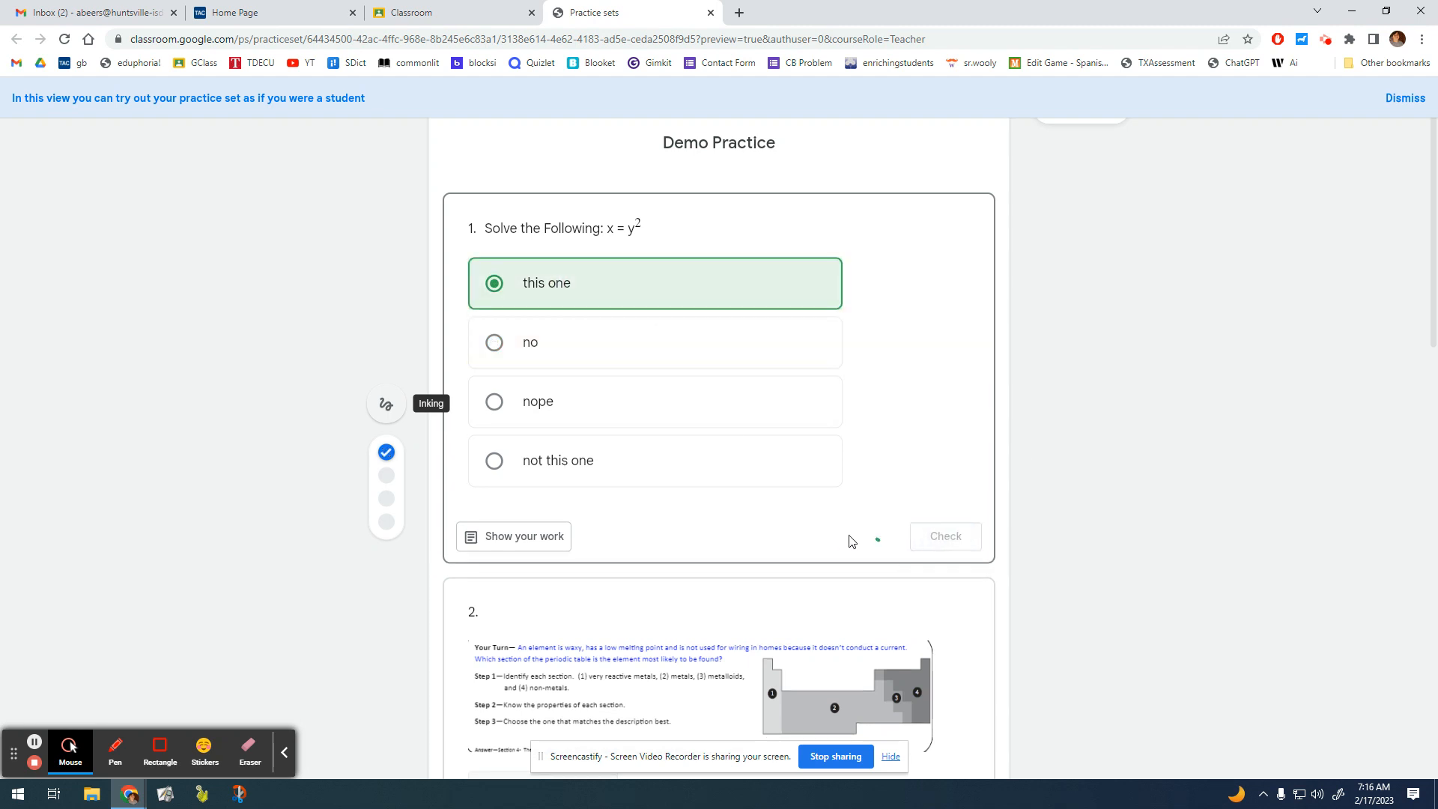
left_click_drag(962, 480, 967, 457)
- Show the work notepad for question 1, enter "Type to explain..." in it and clear the text again
left_click(497, 536)
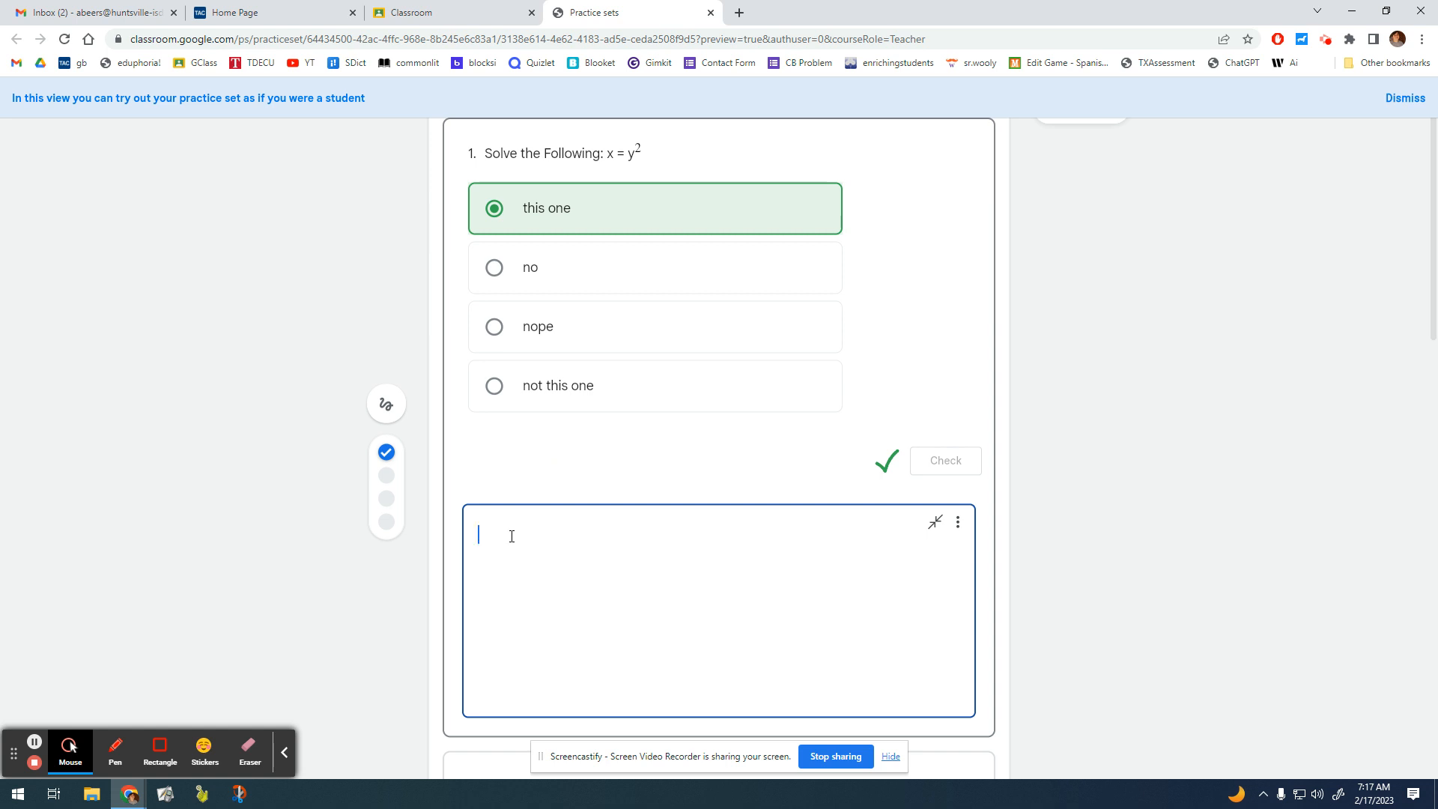
type("Type to explain")
left_click(958, 522)
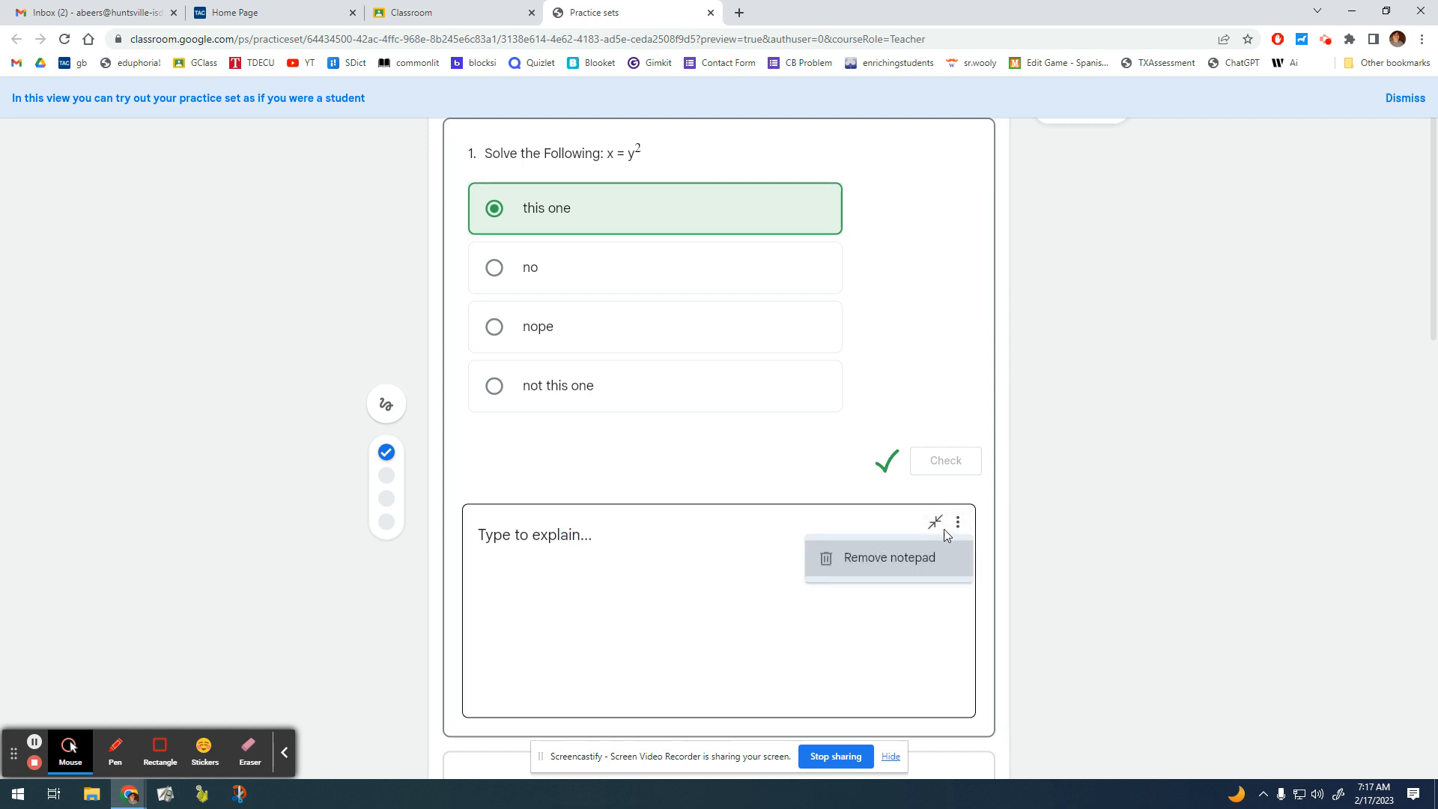
left_click(600, 538)
left_click_drag(600, 537, 443, 532)
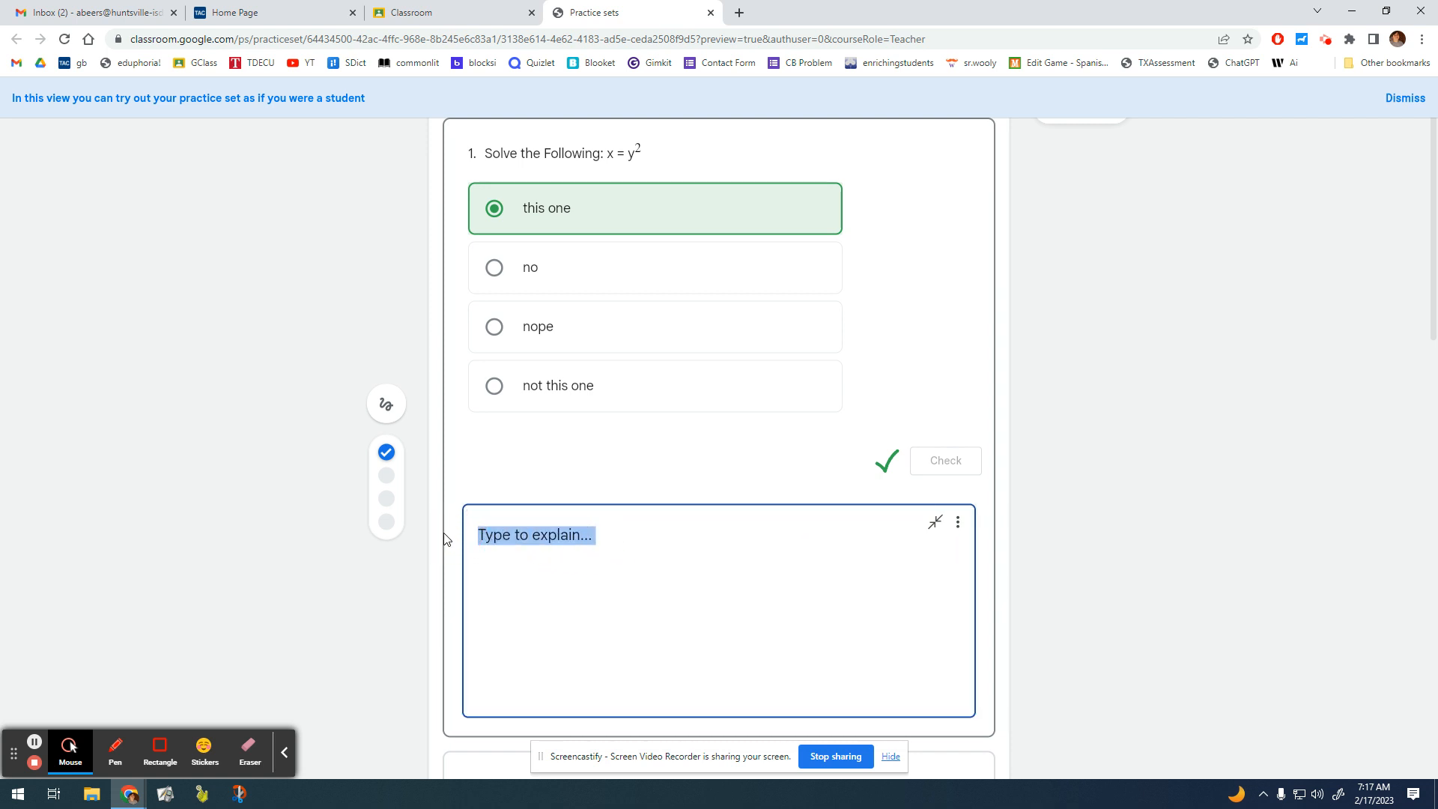
key("BackSpace")
- Handwrite "y = m" in question 1's notepad with the inking pencil, and turn inking off
scroll(382, 397, "down", 1)
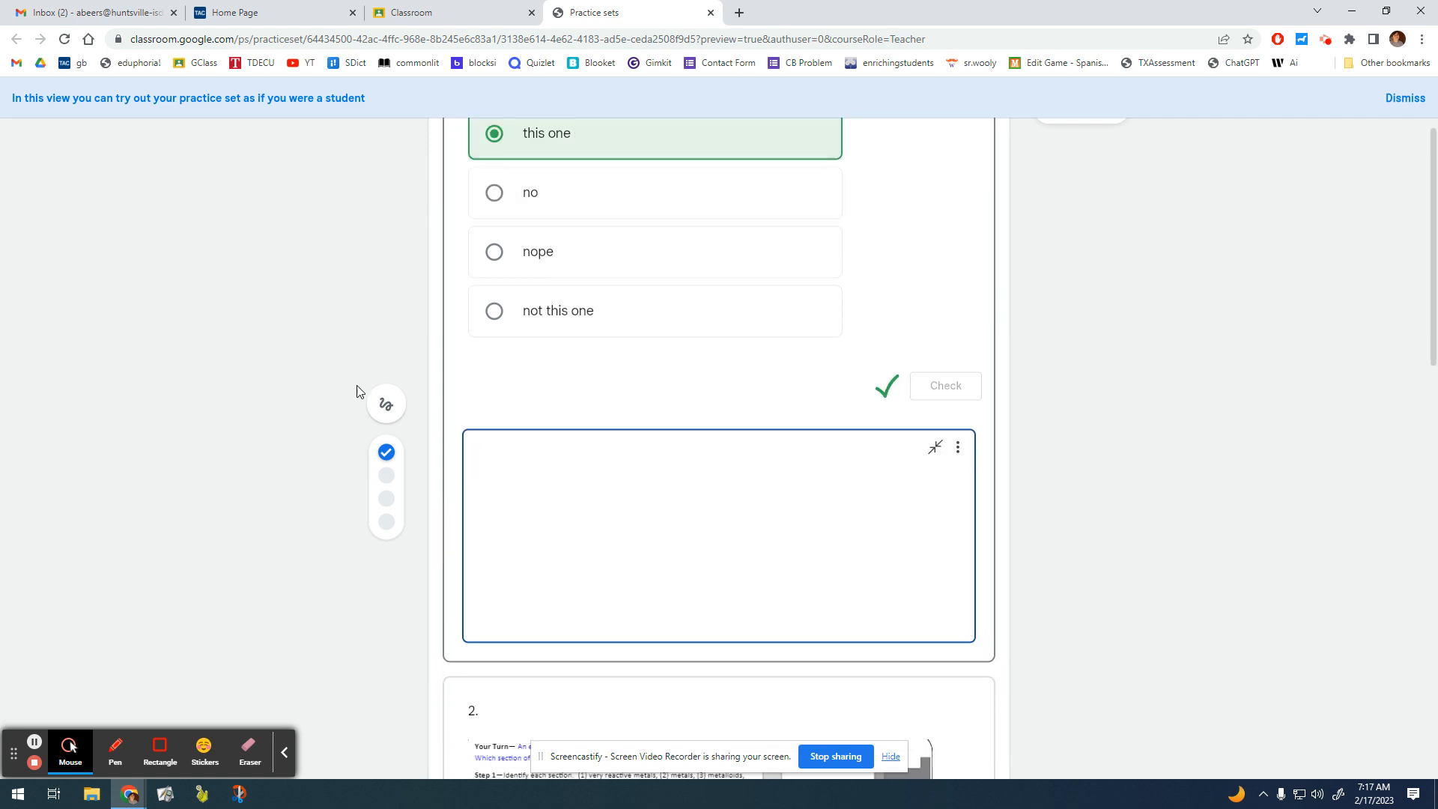
left_click(387, 409)
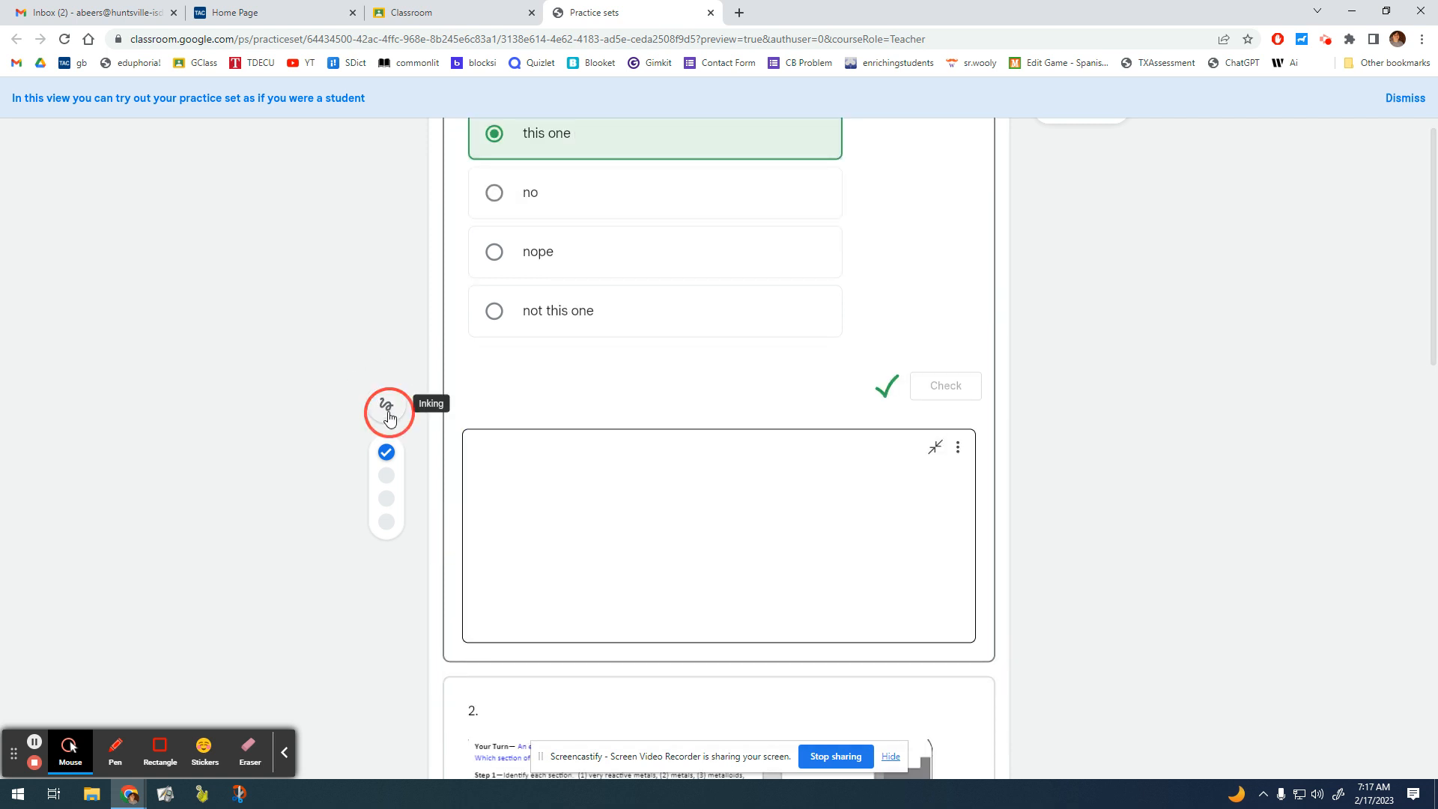
left_click(387, 337)
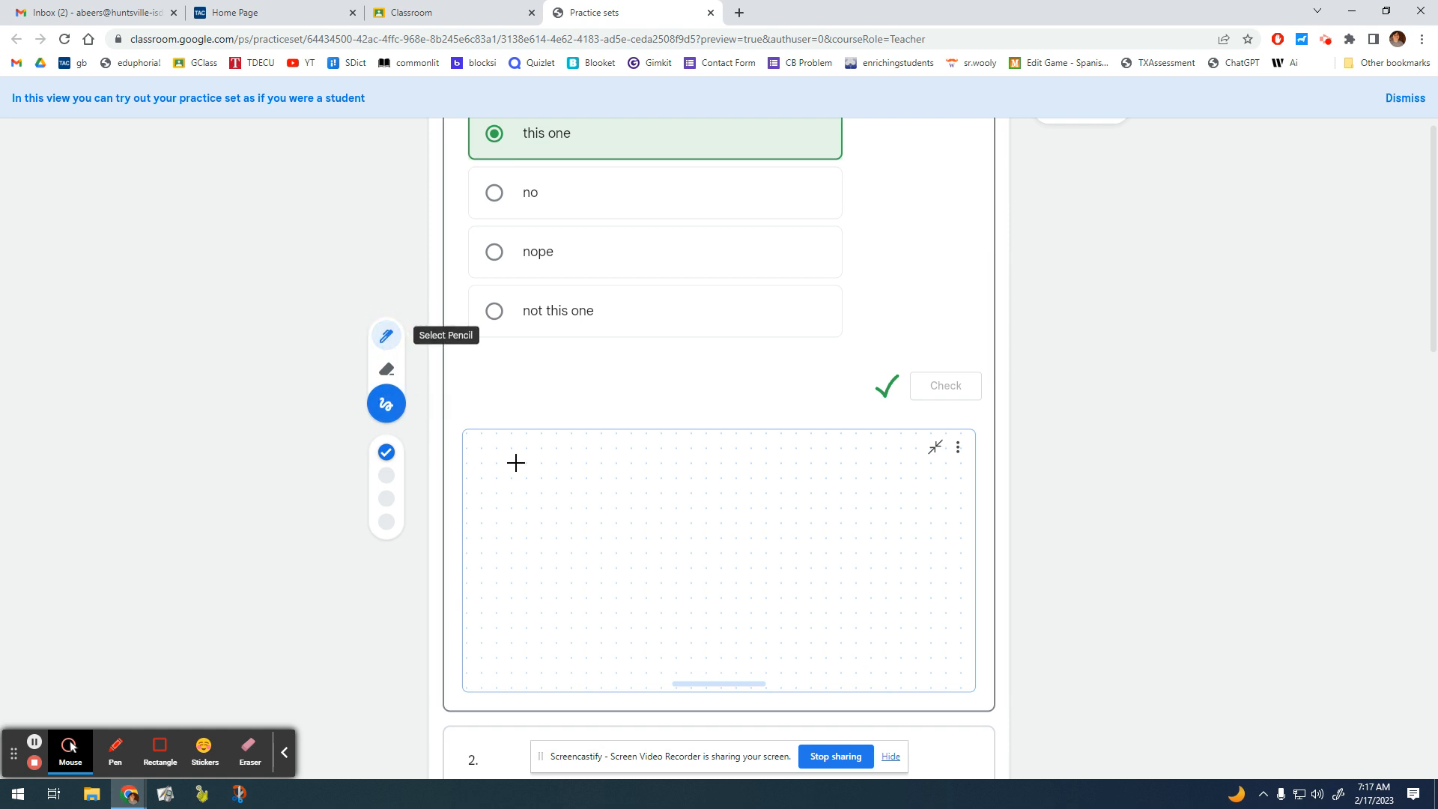
mouse_move(505, 451)
left_mouse_down()
mouse_move(513, 488)
mouse_move(581, 455)
mouse_move(619, 488)
mouse_move(666, 478)
left_mouse_up()
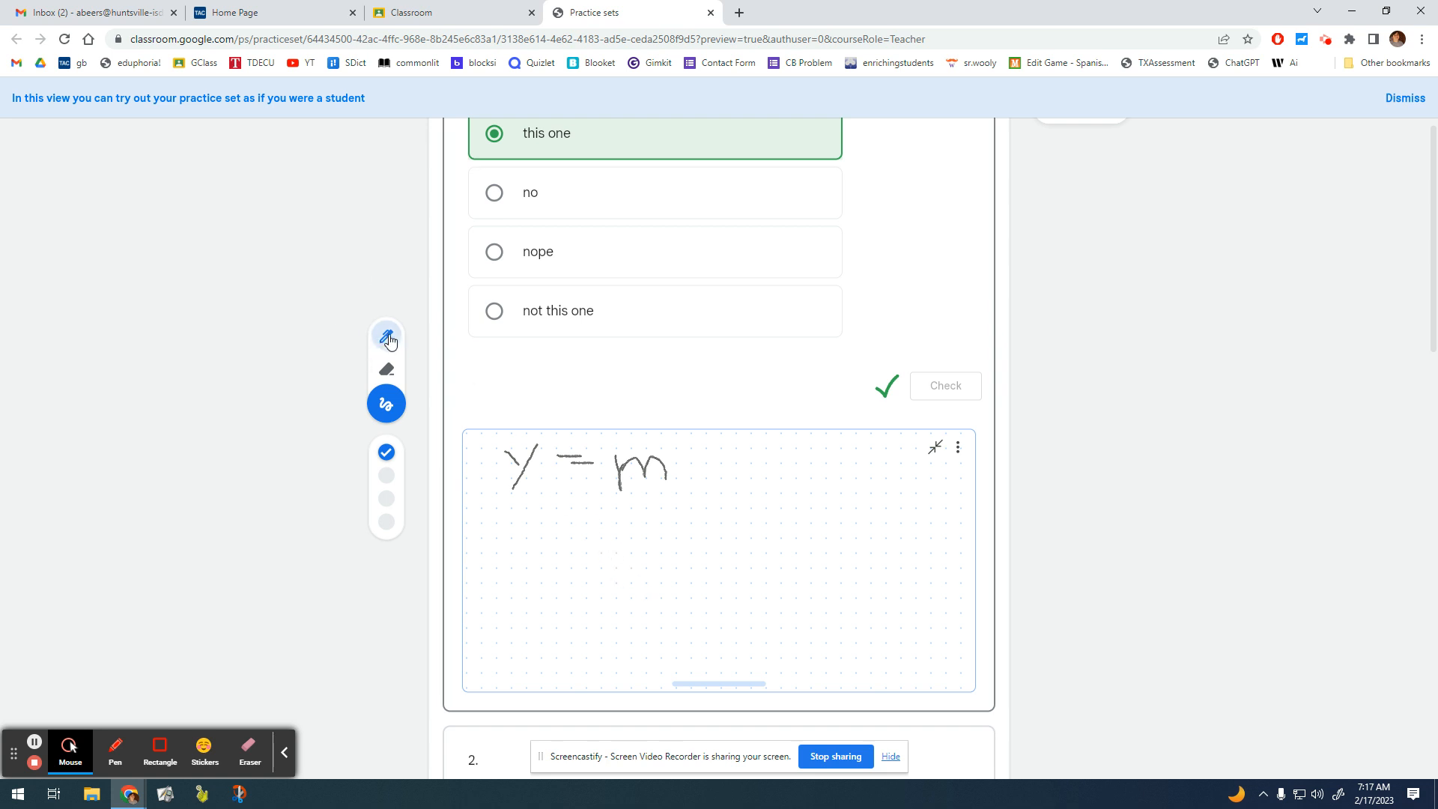
left_click(388, 405)
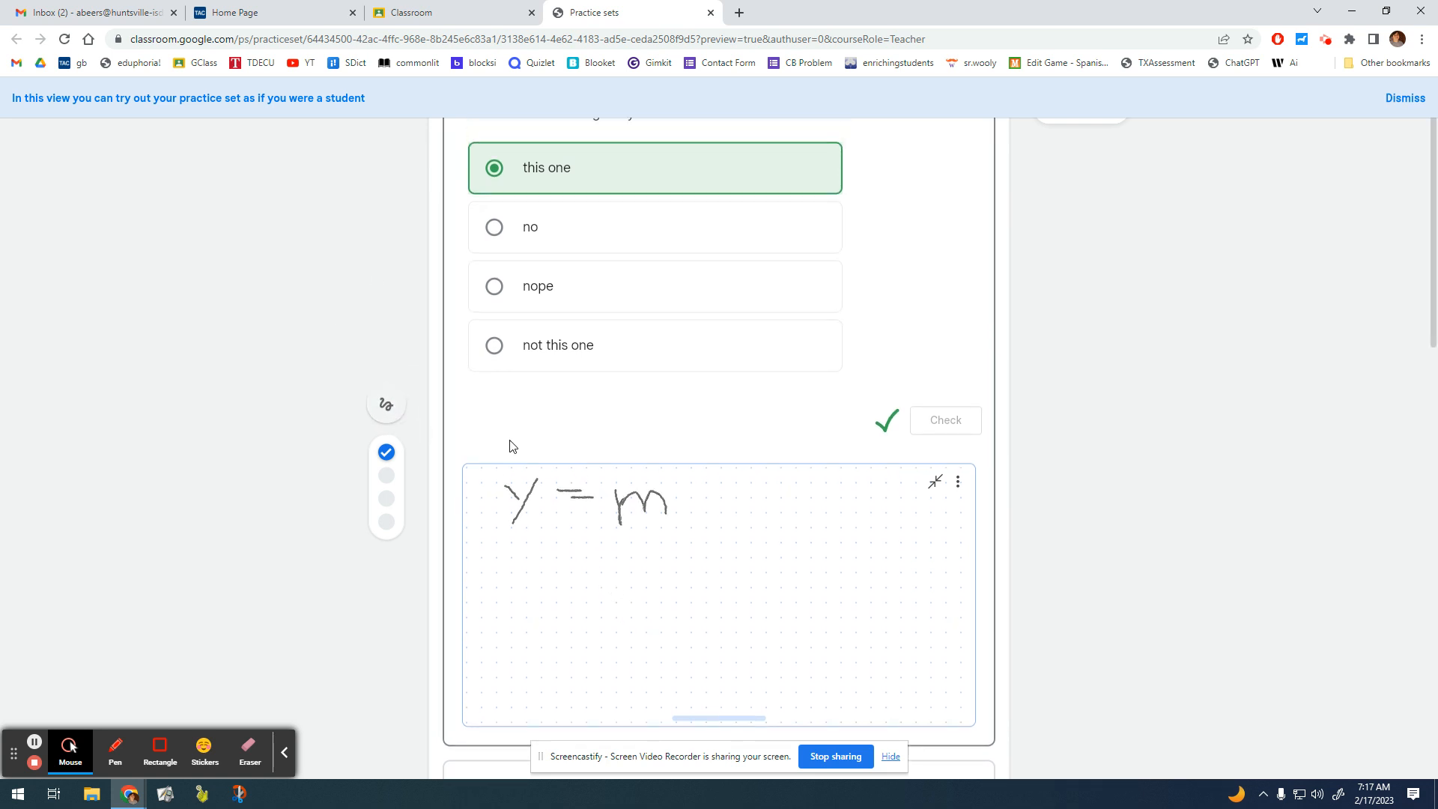
- Collapse question 1's notepad, reopen it to view the work, and collapse it again
left_click(936, 483)
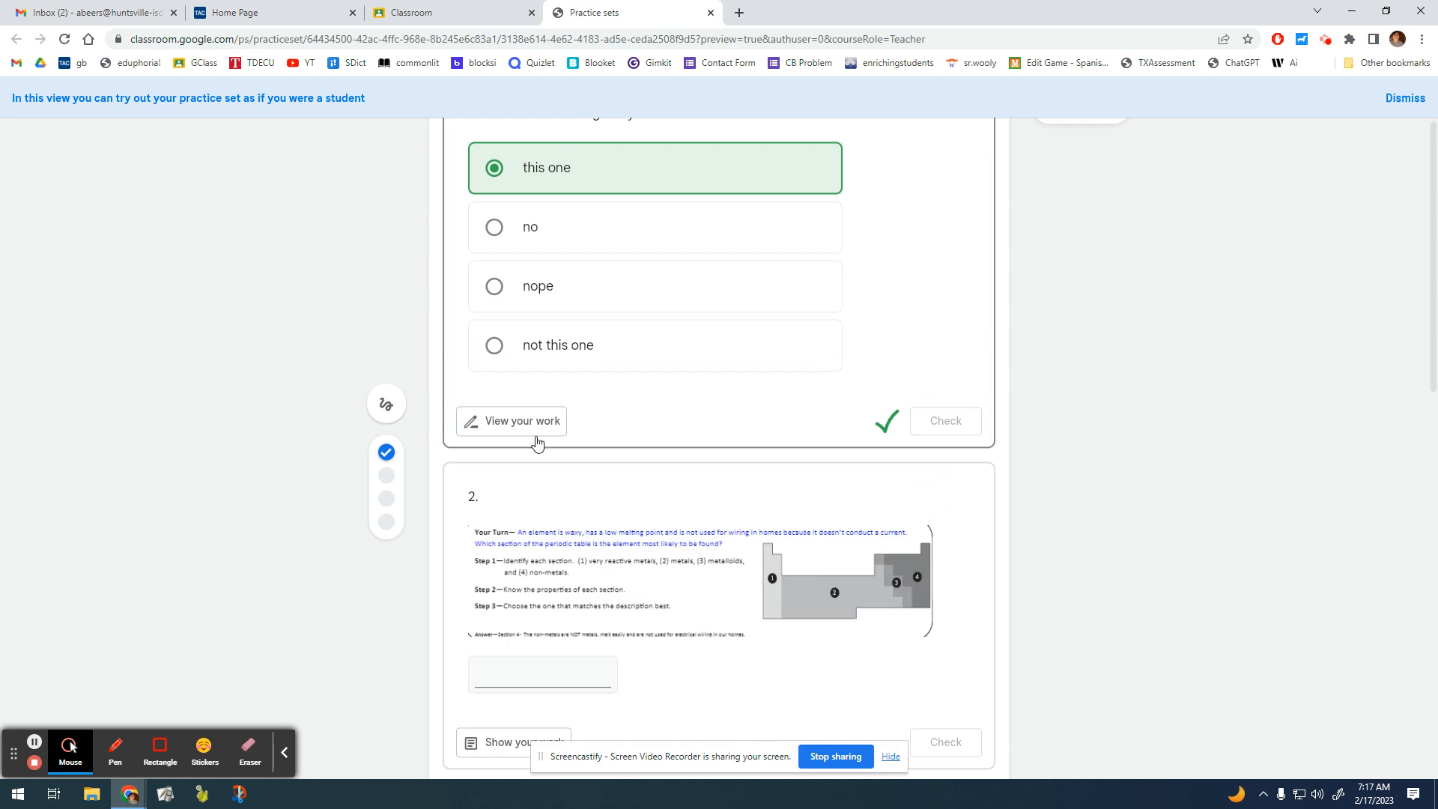
left_click(543, 432)
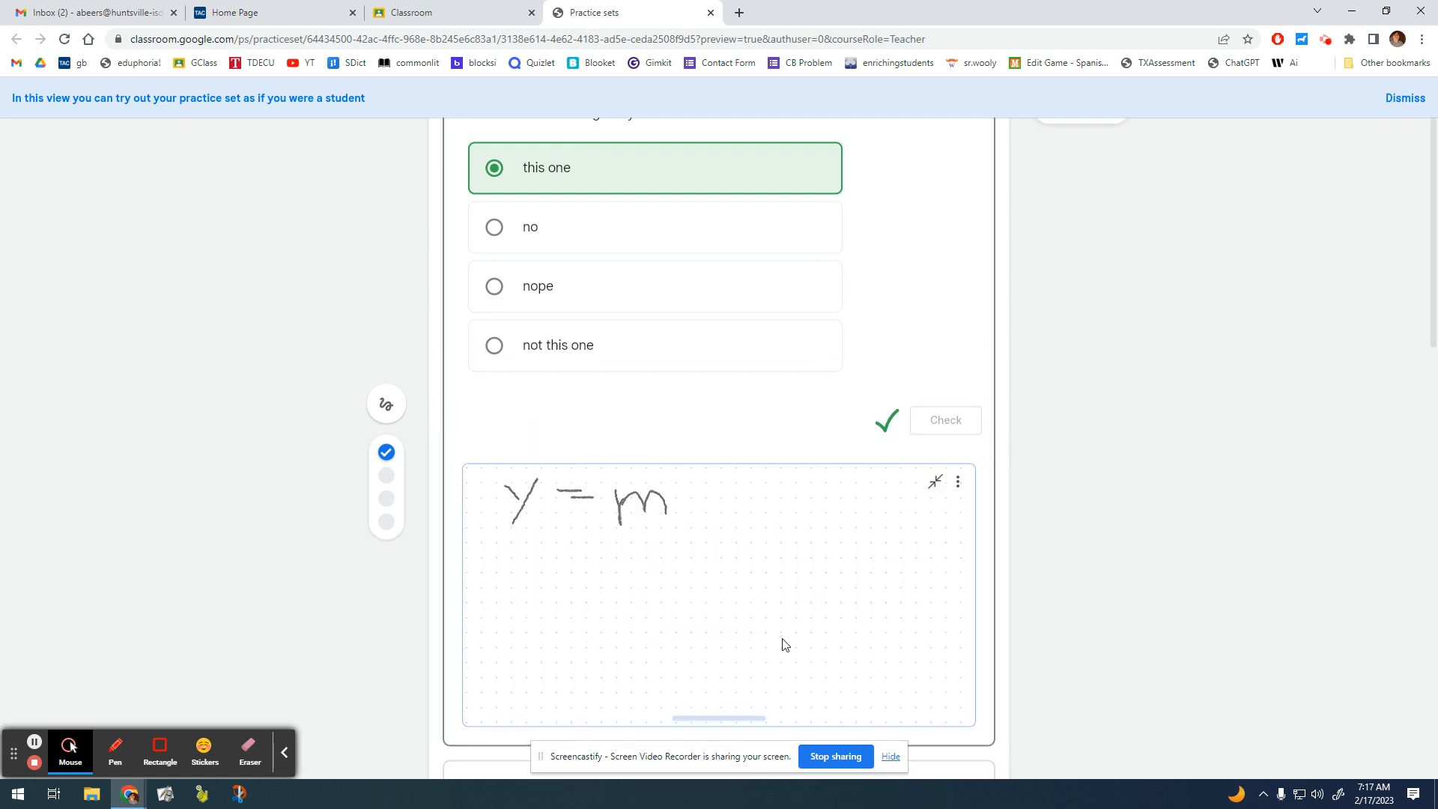
left_click(933, 480)
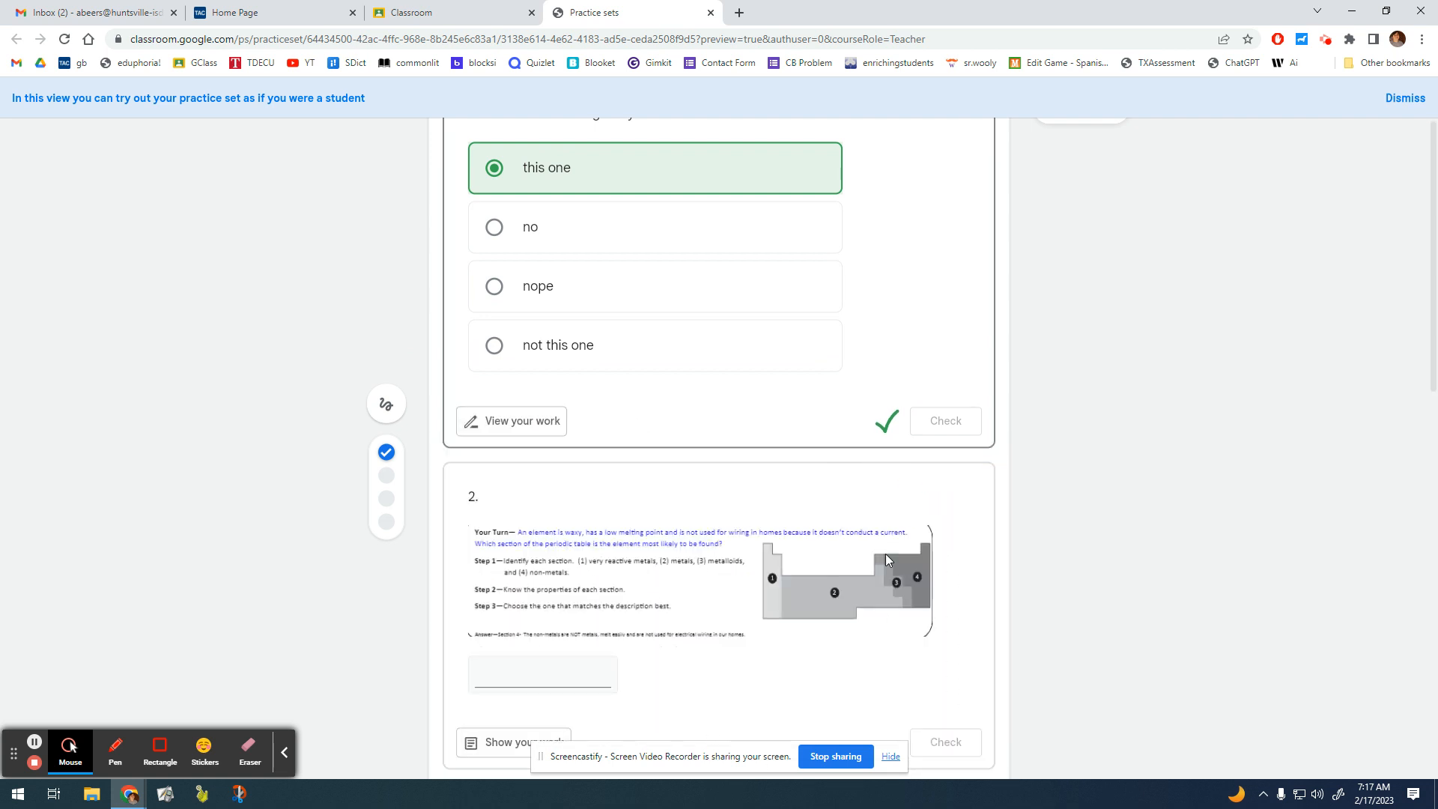
- Answer question 2 with "non metal" and submit it for checking
scroll(1041, 547, "down", 3)
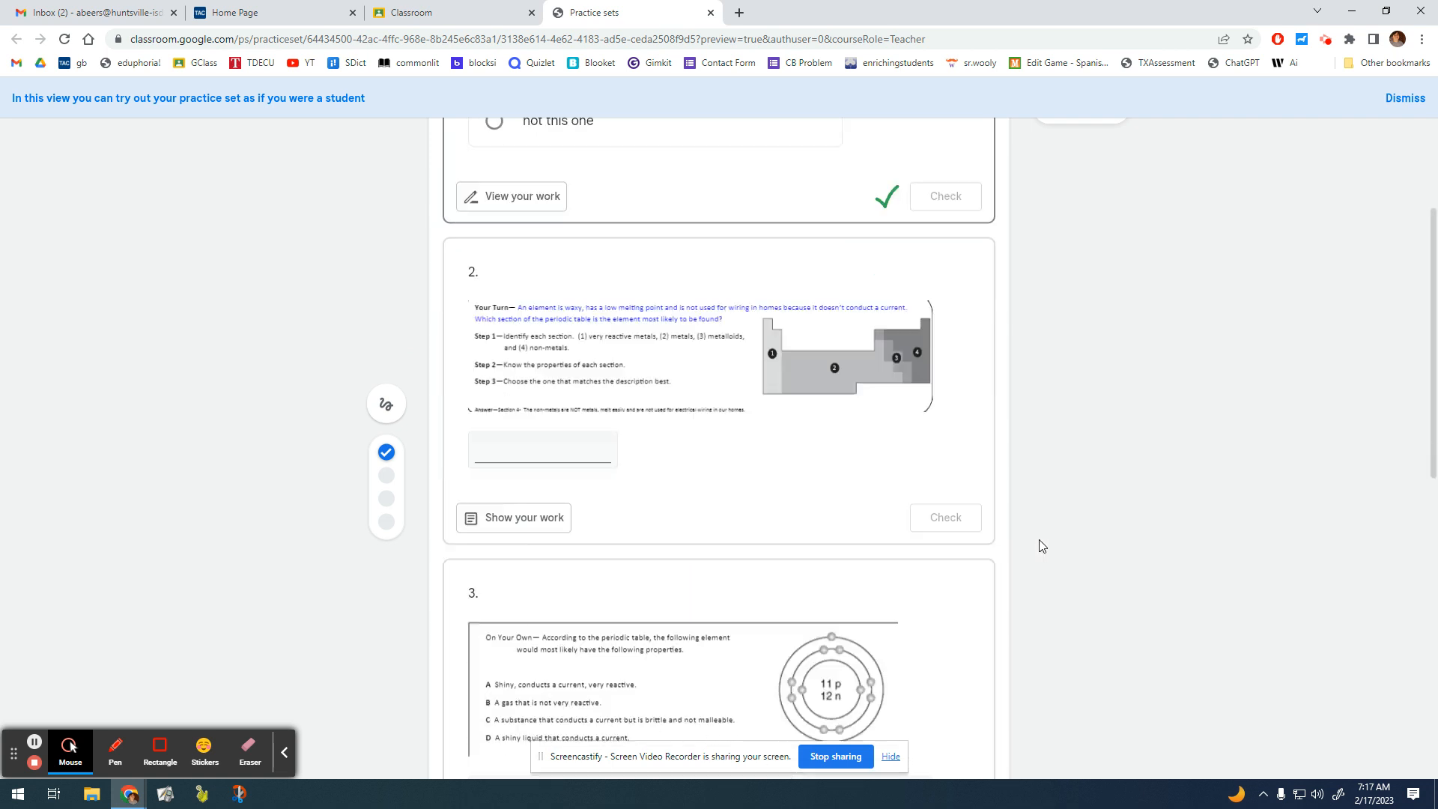
left_click(535, 452)
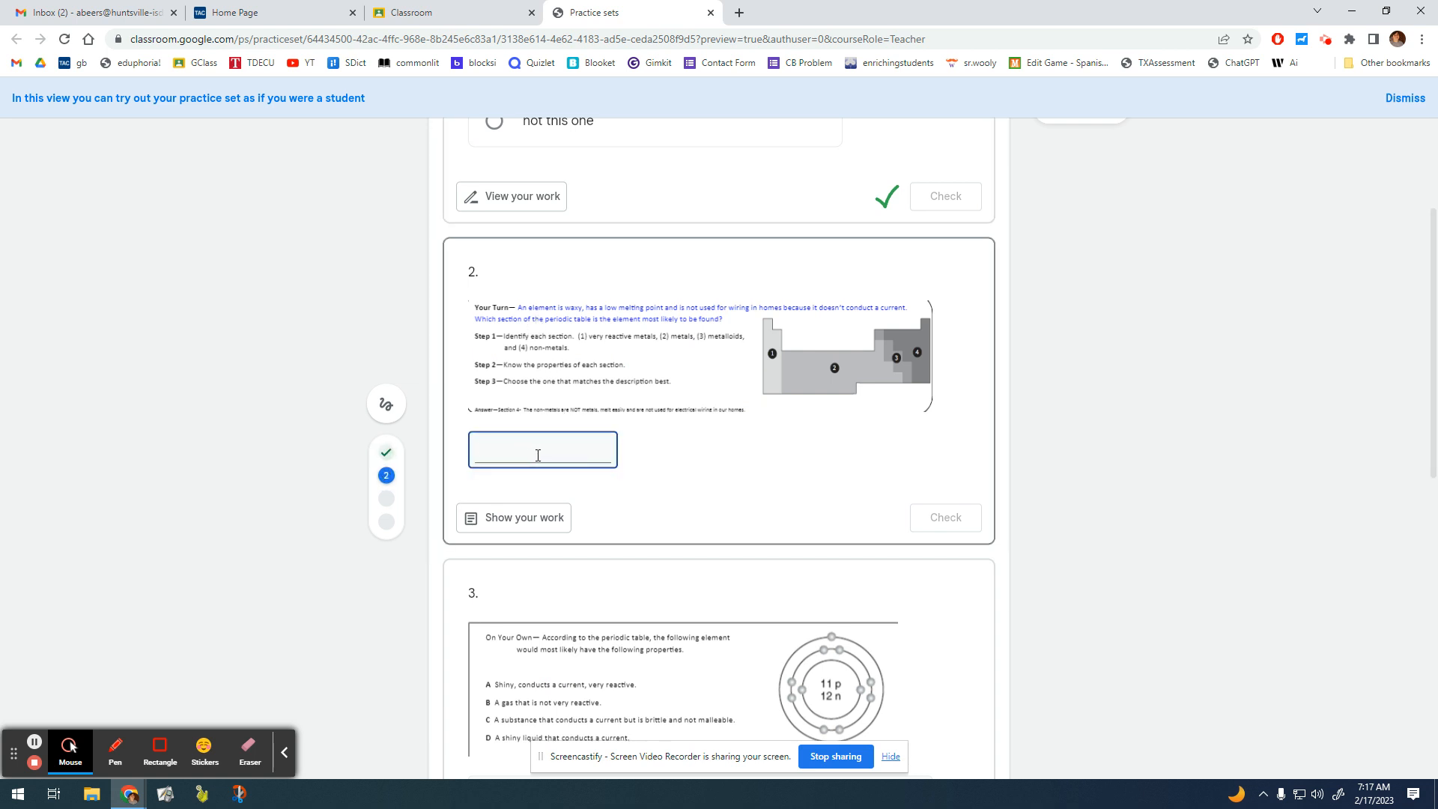
type("non metal")
key("Return")
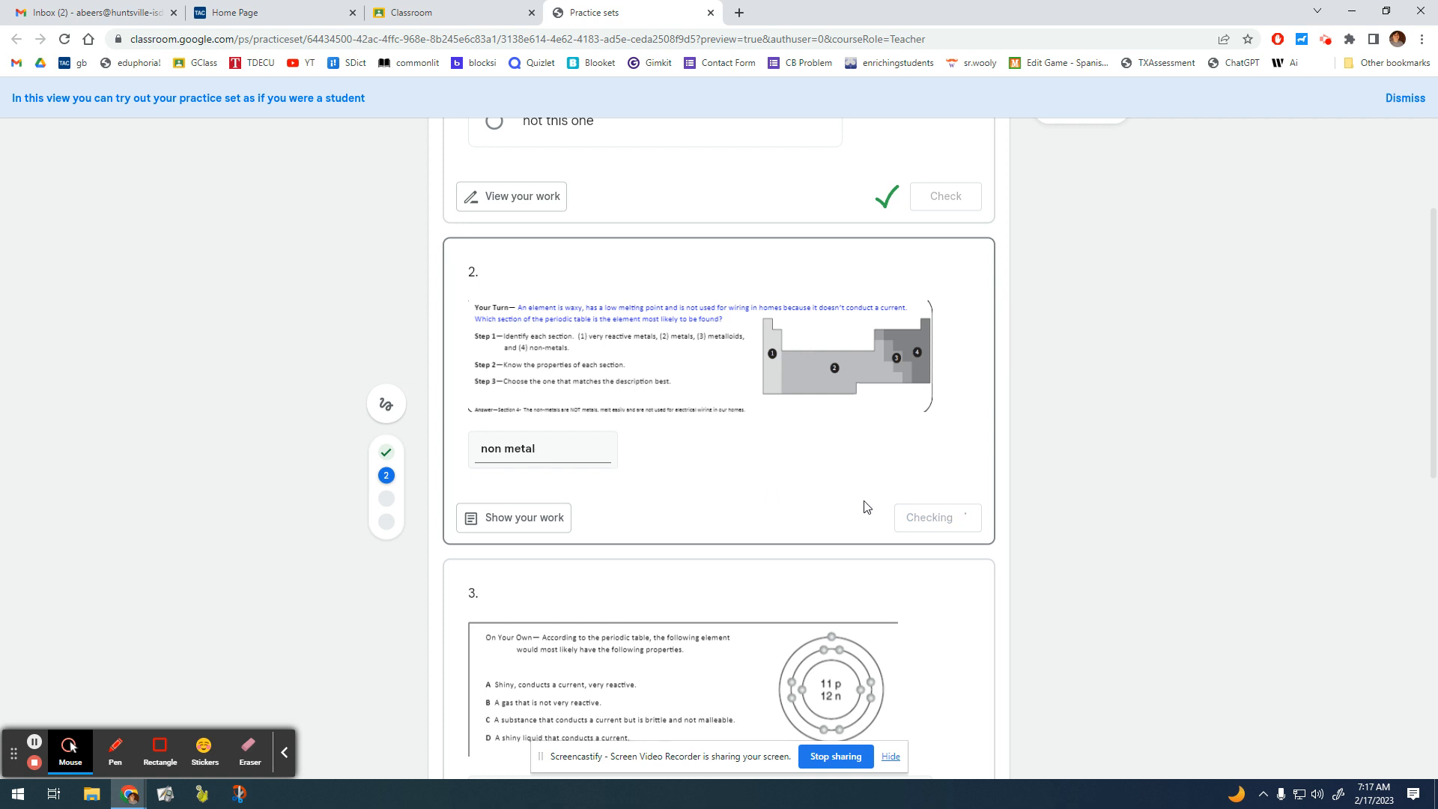
- Replace the answer to question 2 with "nonmetal" and check it again
left_click(547, 447)
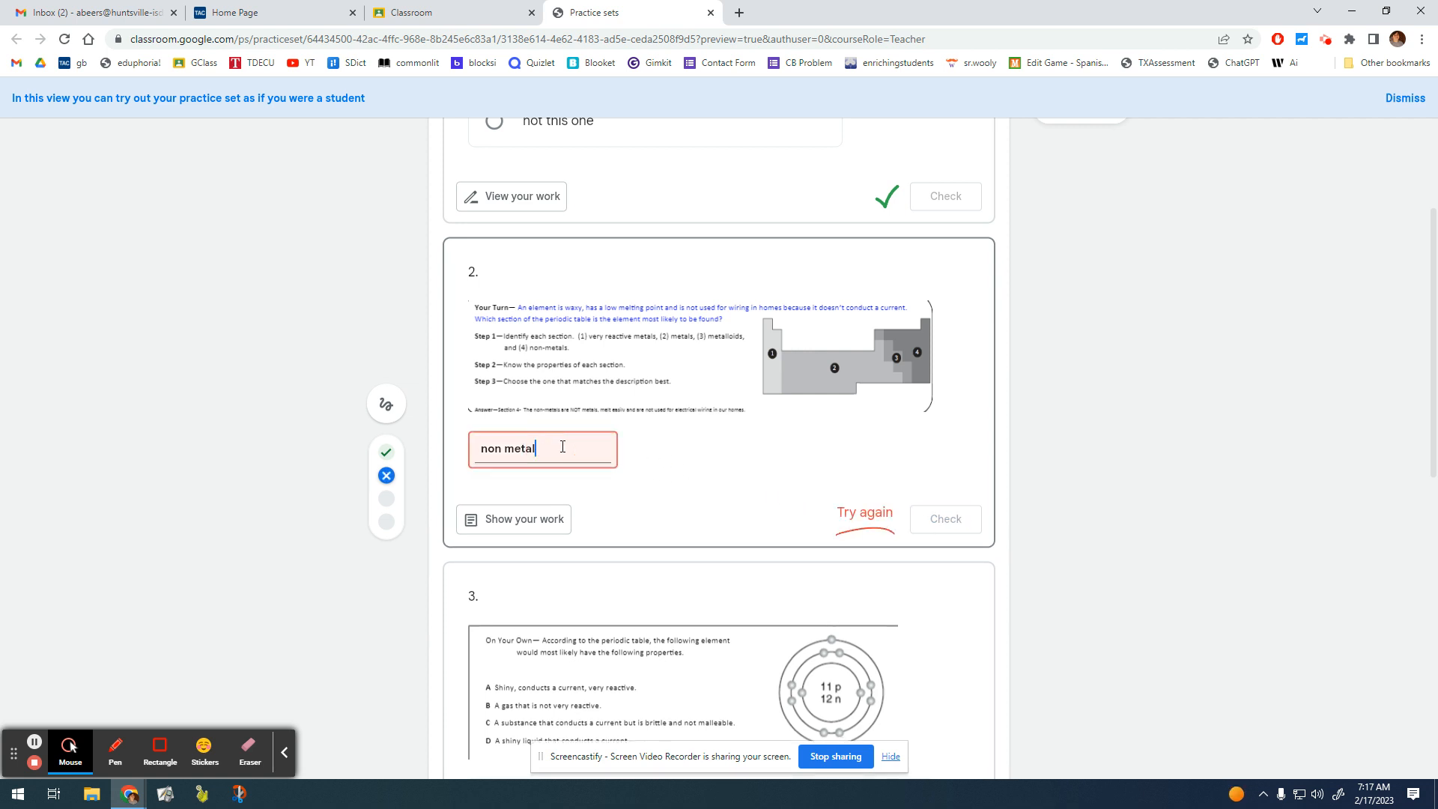
key("BackSpace")
key("BackSpace")
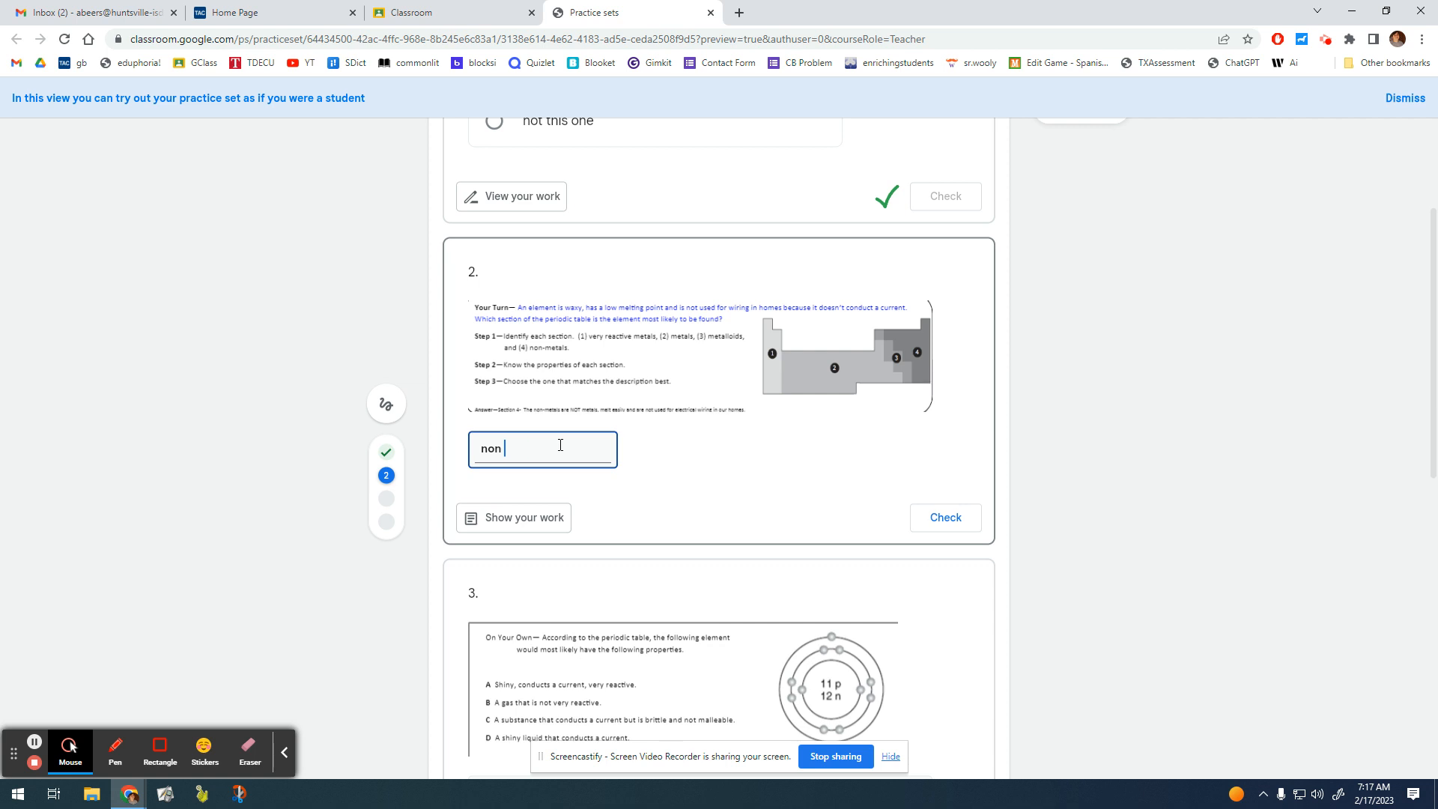
key("BackSpace")
type("nonmetal")
key("Return")
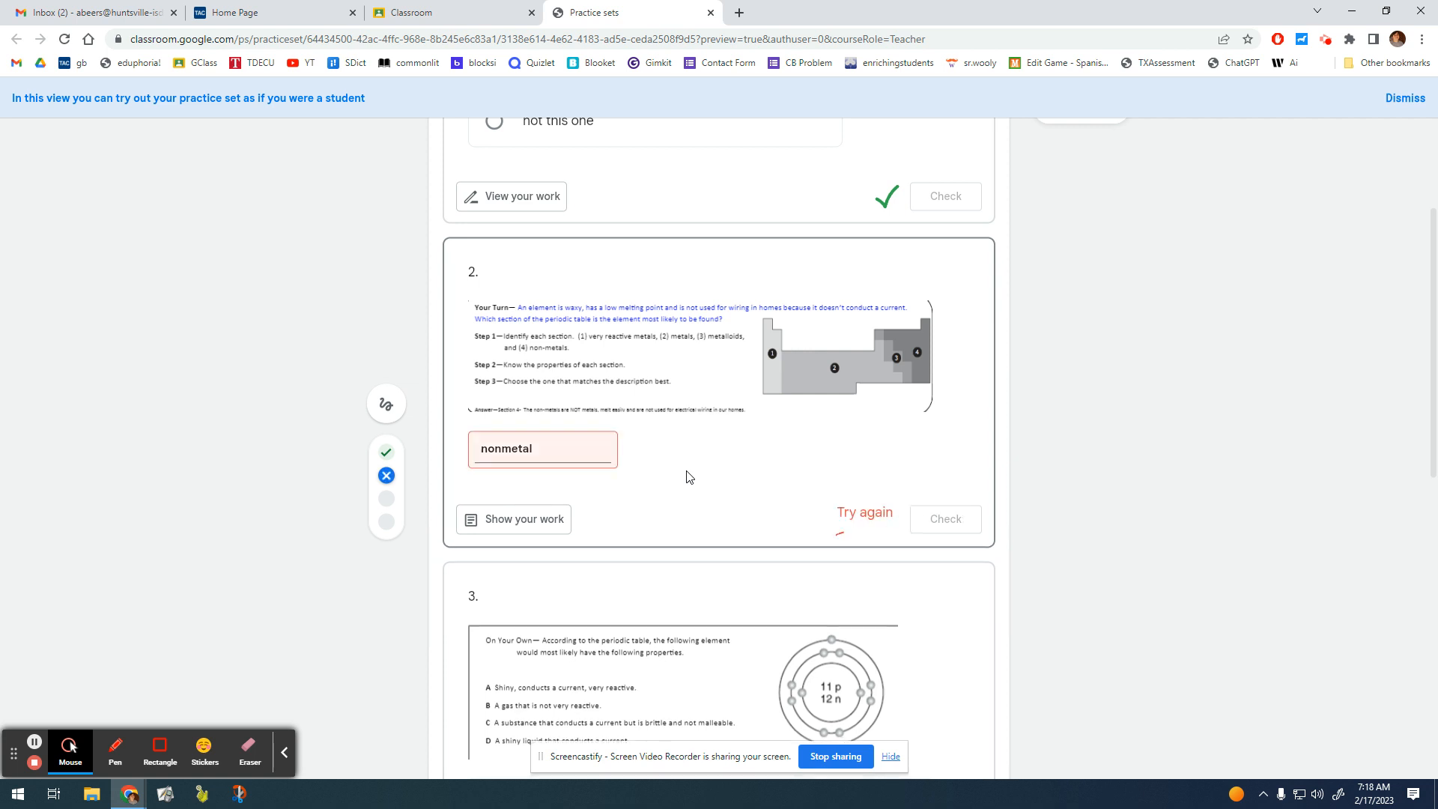
left_click(555, 448)
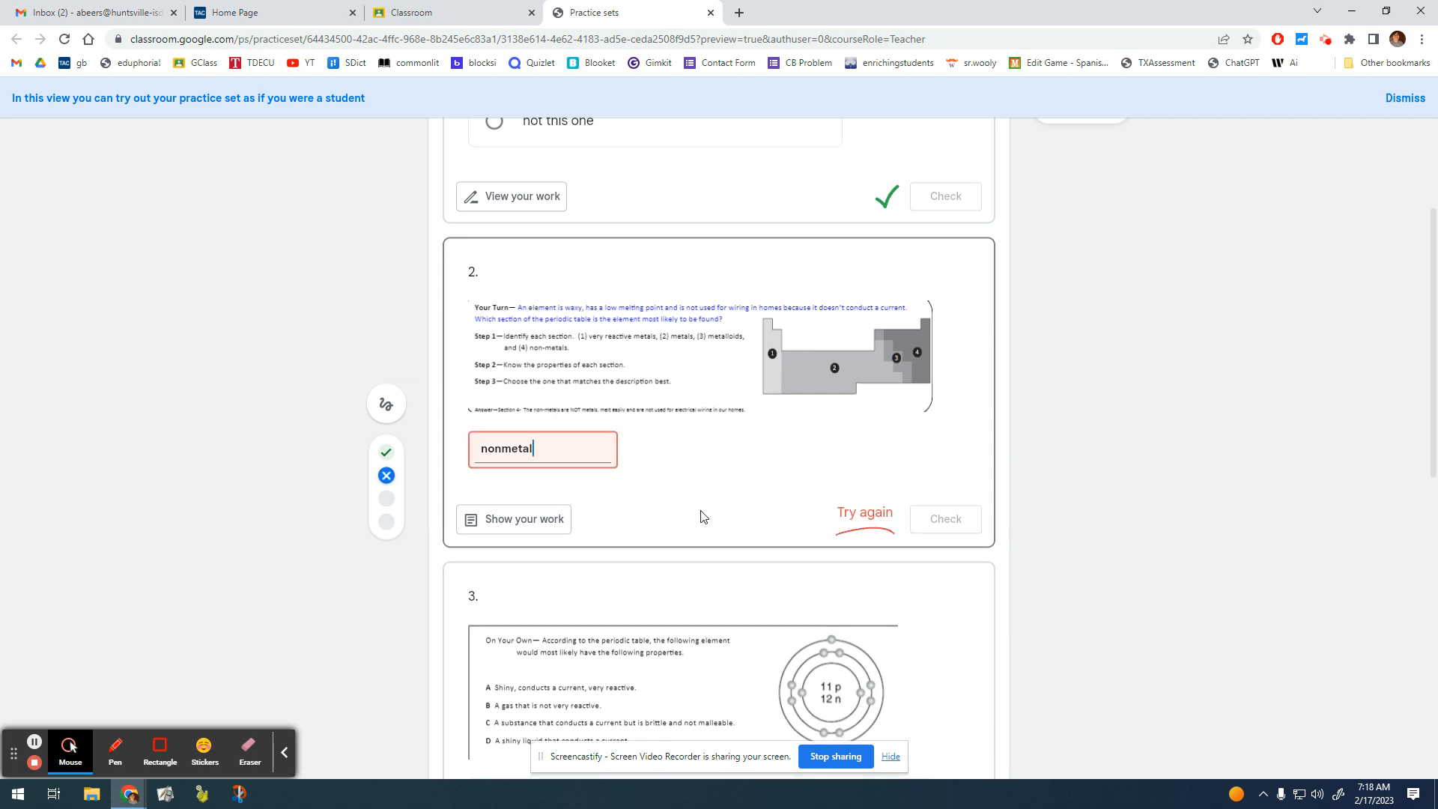
- Activate the answer field of question 3, look over question 4, and show the hint for question 3
scroll(698, 514, "down", 6)
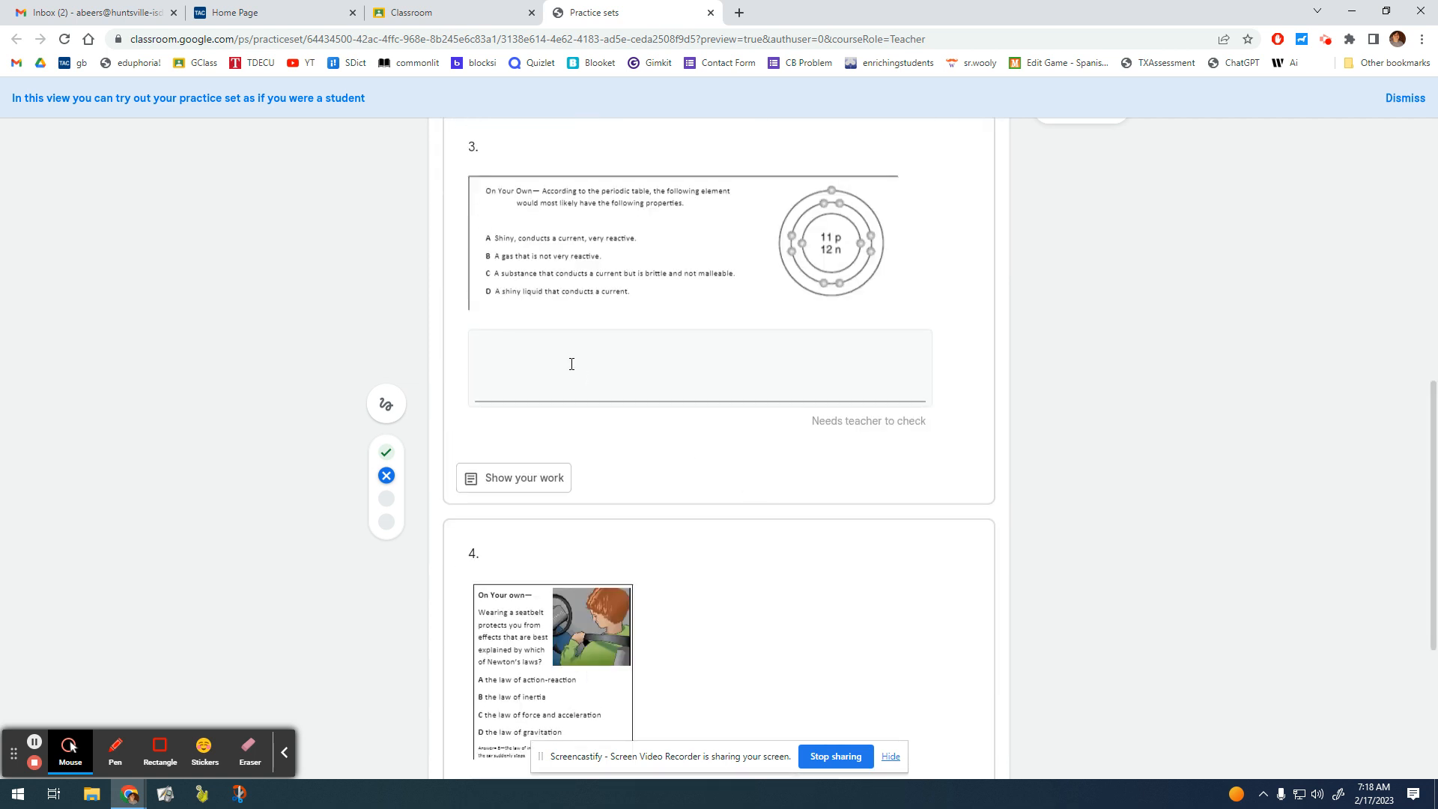
left_click(571, 364)
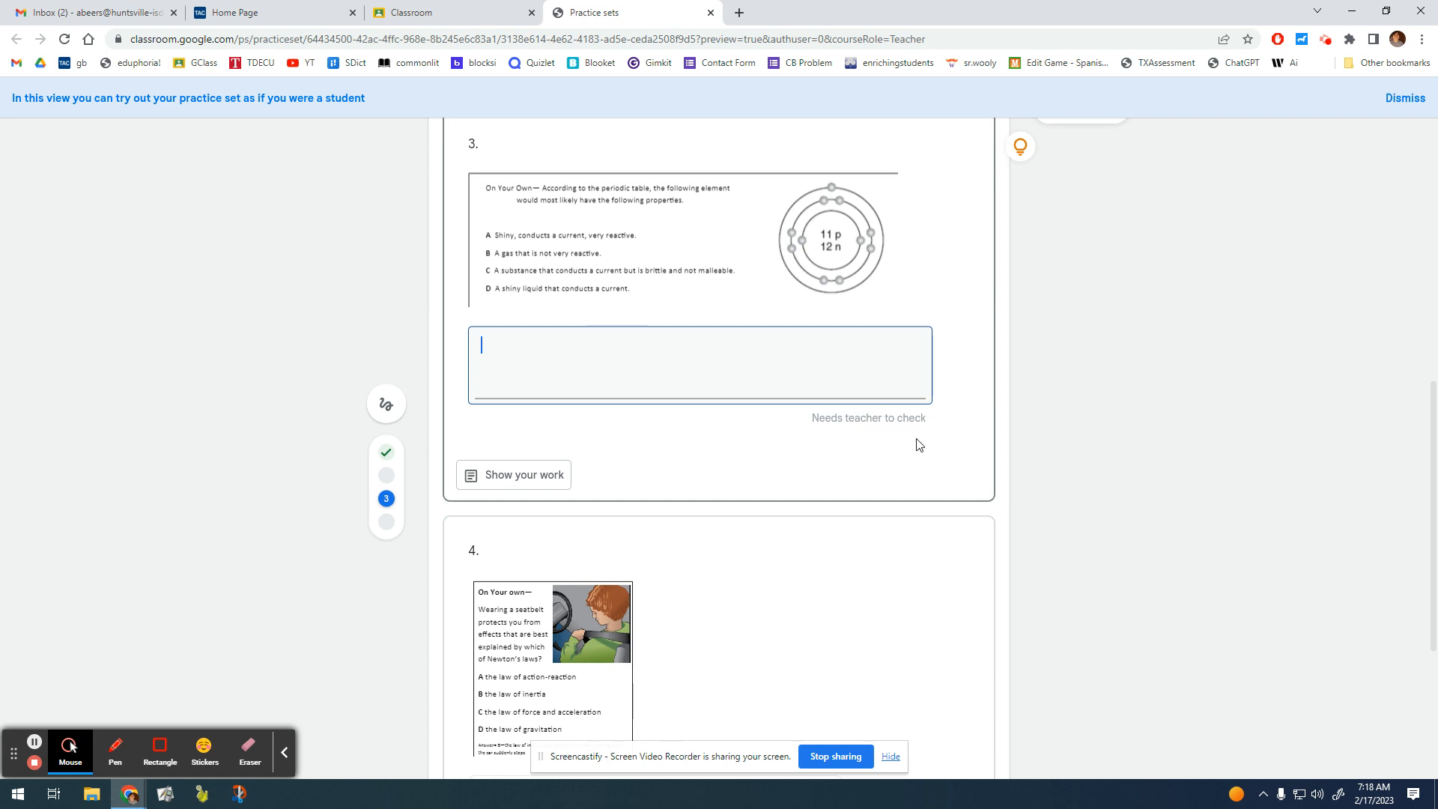
scroll(726, 455, "down", 4)
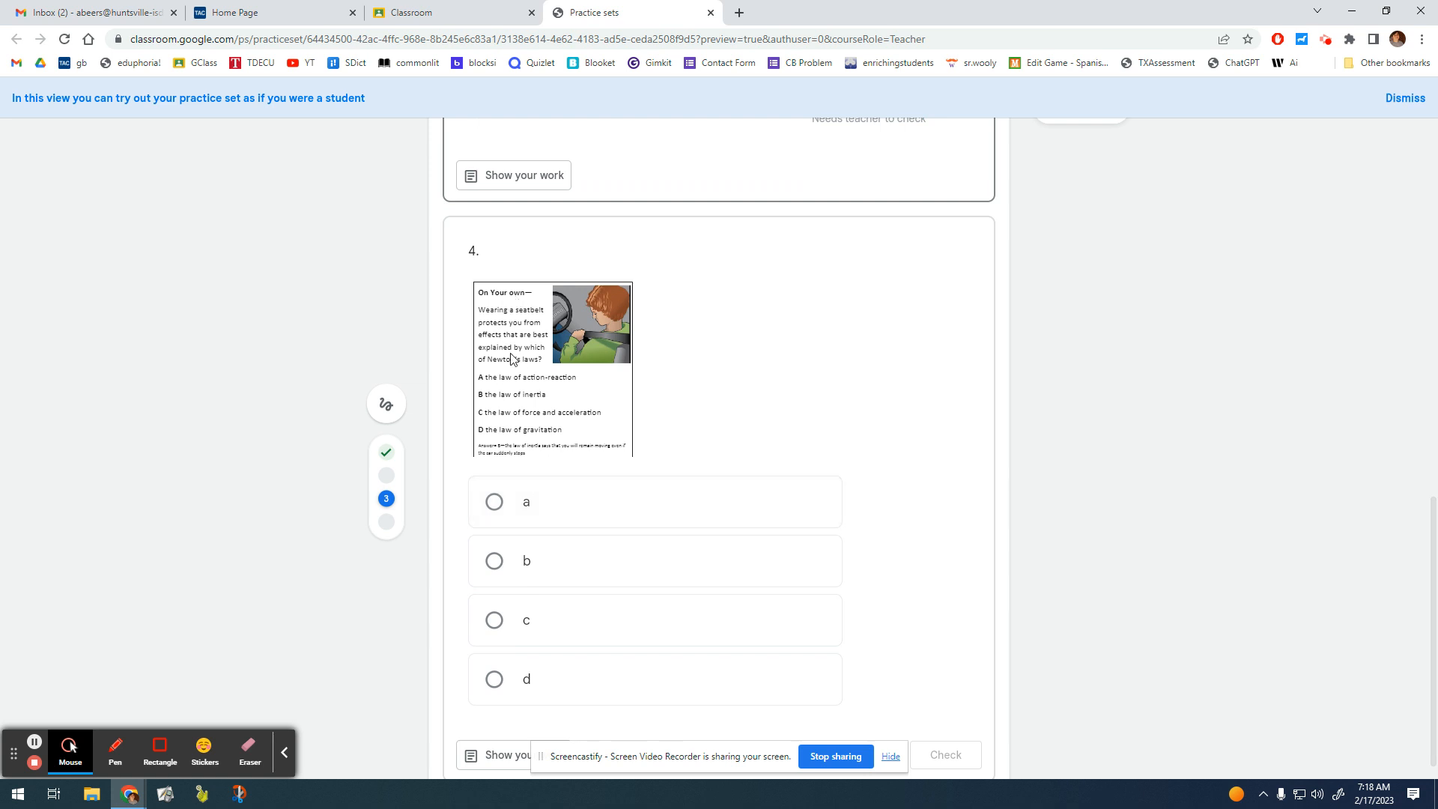
scroll(659, 421, "down", 1)
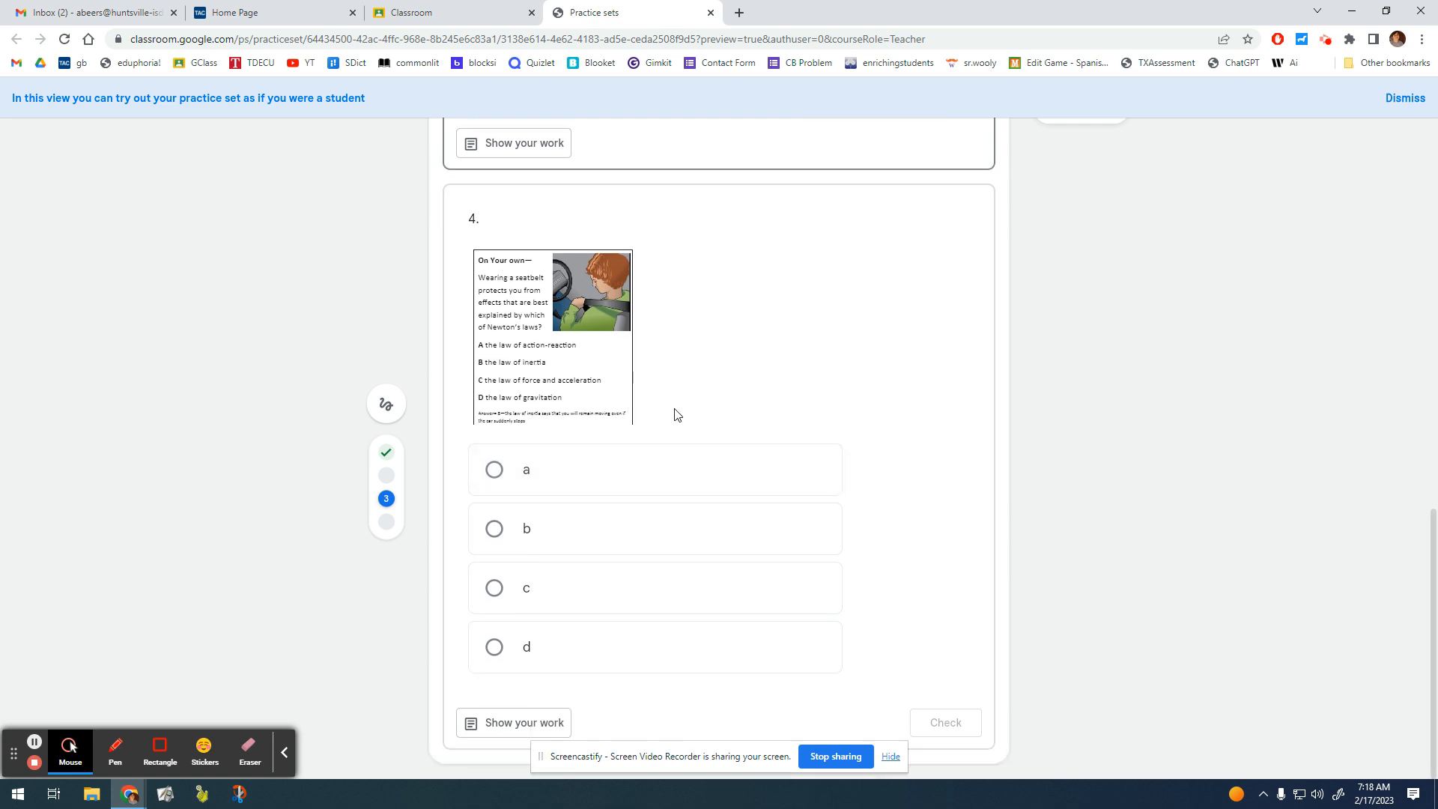
scroll(771, 438, "up", 10)
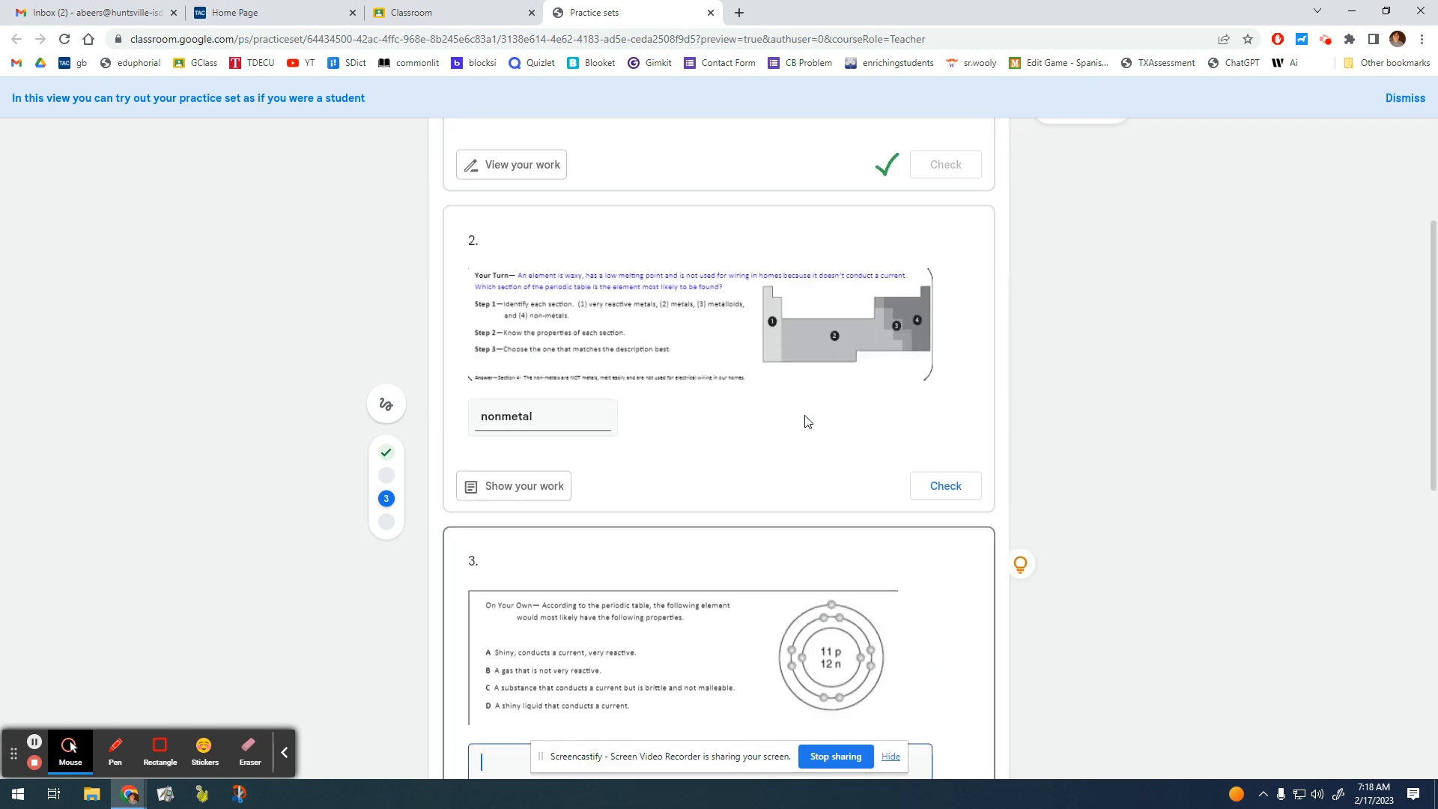
scroll(803, 417, "down", 2)
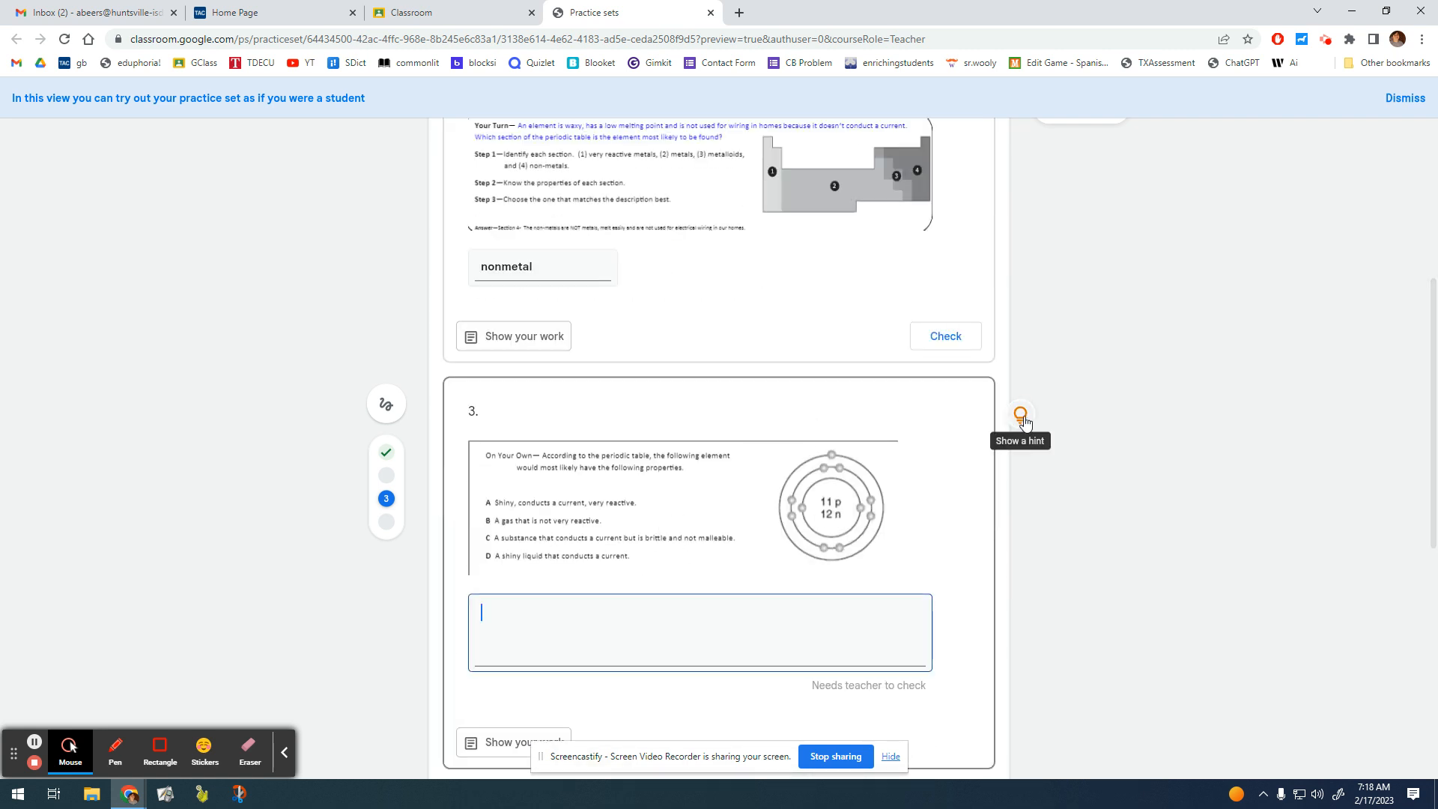
scroll(1018, 421, "down", 1)
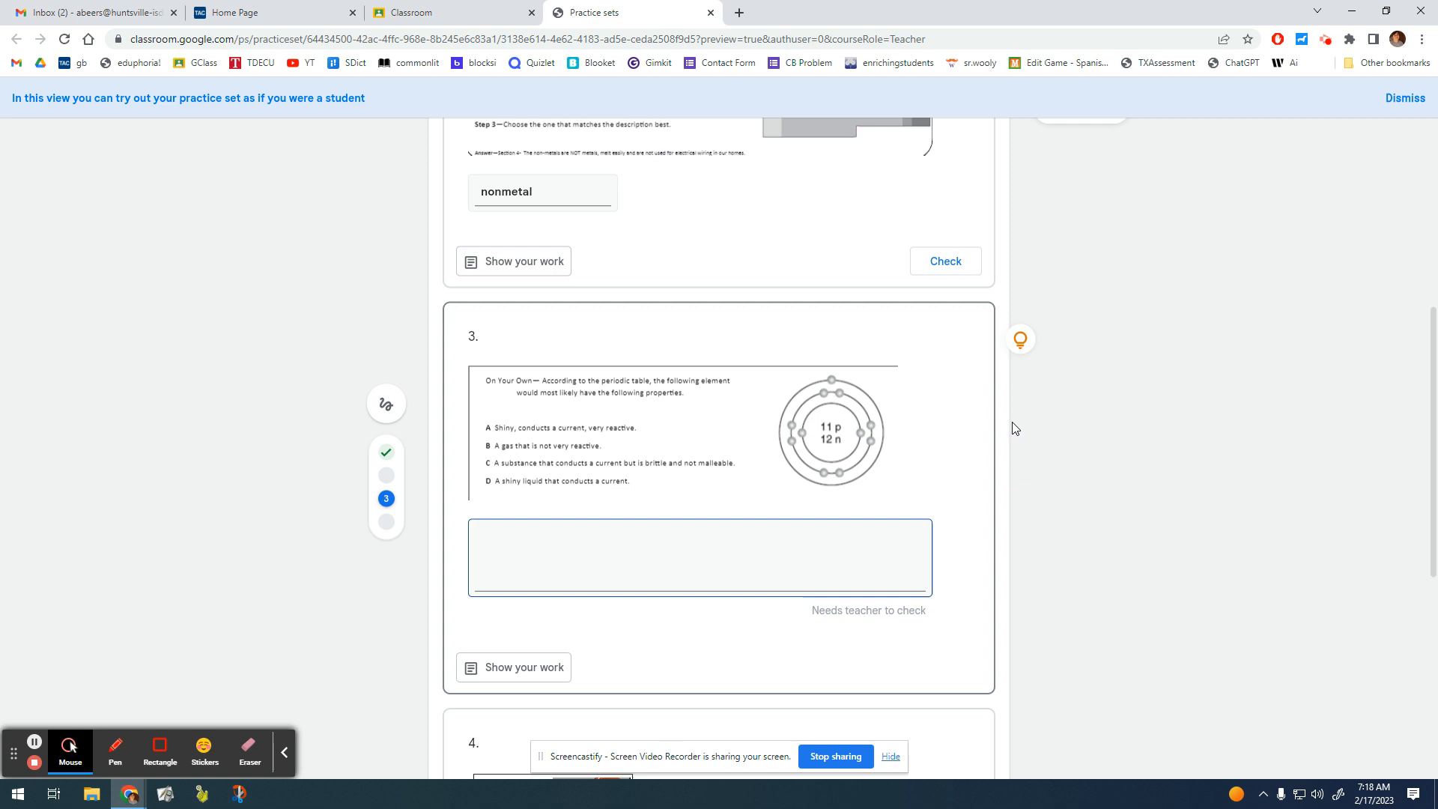
left_click(1021, 346)
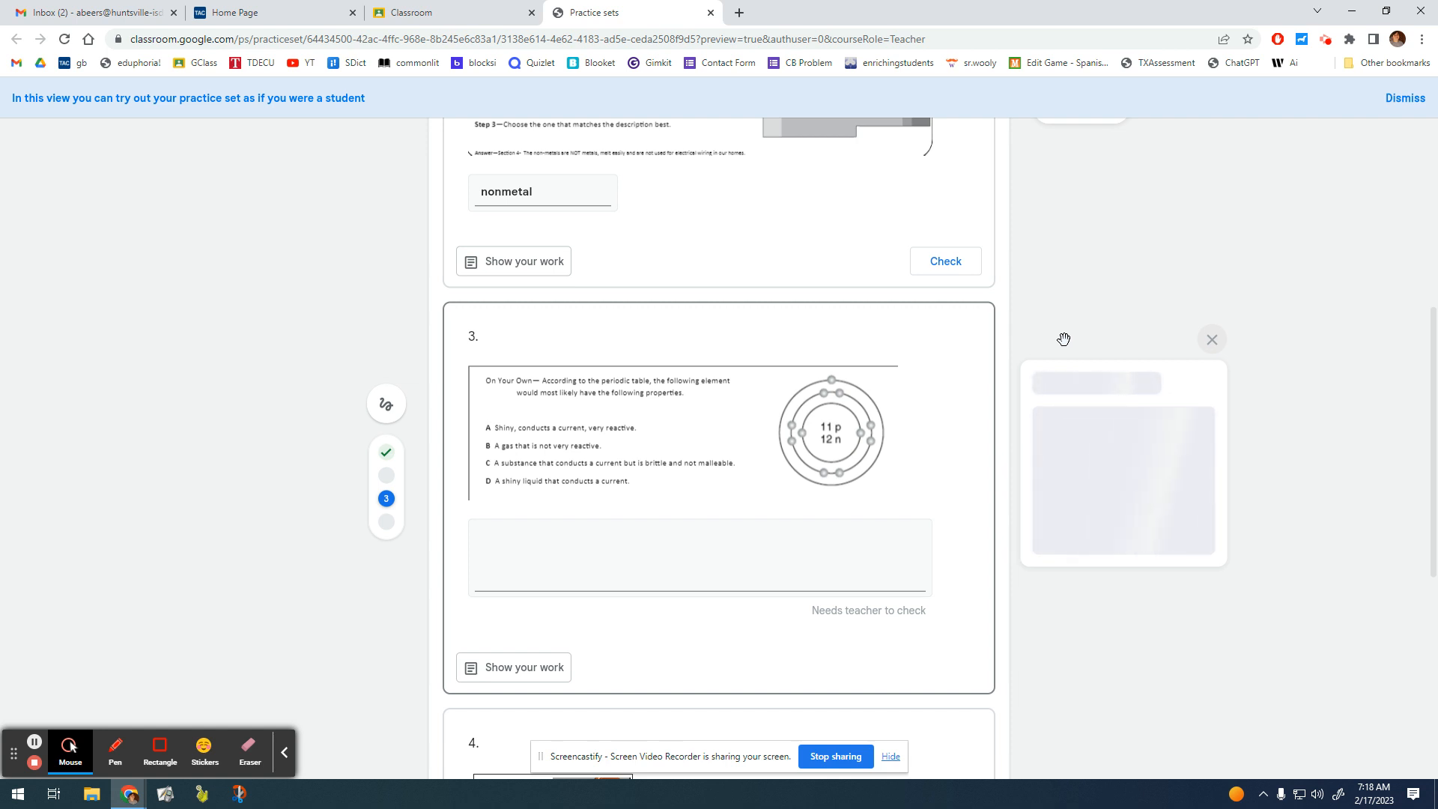
- Examine the hint beside question 3 and close it
scroll(962, 456, "up", 2)
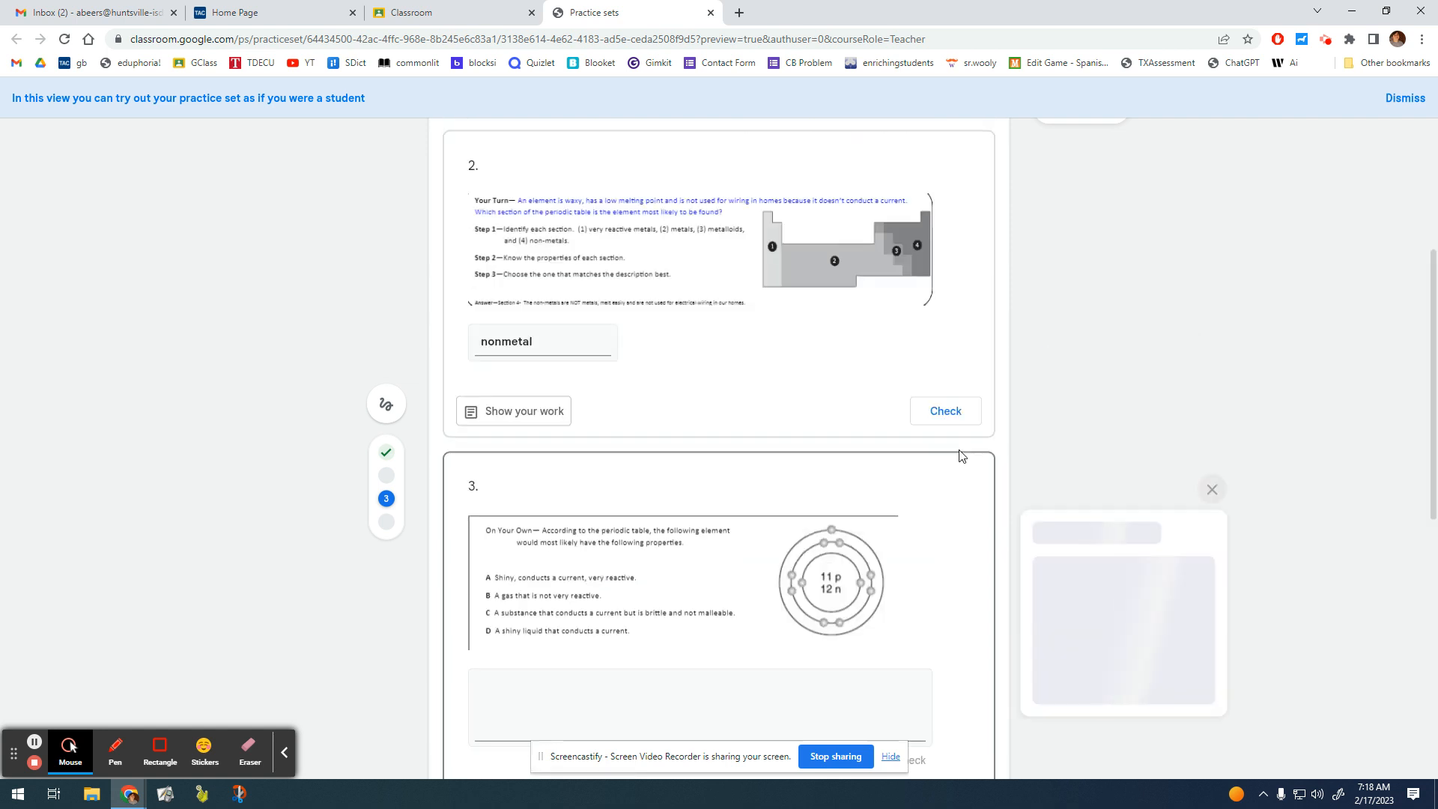
scroll(961, 456, "up", 1)
scroll(962, 456, "down", 3)
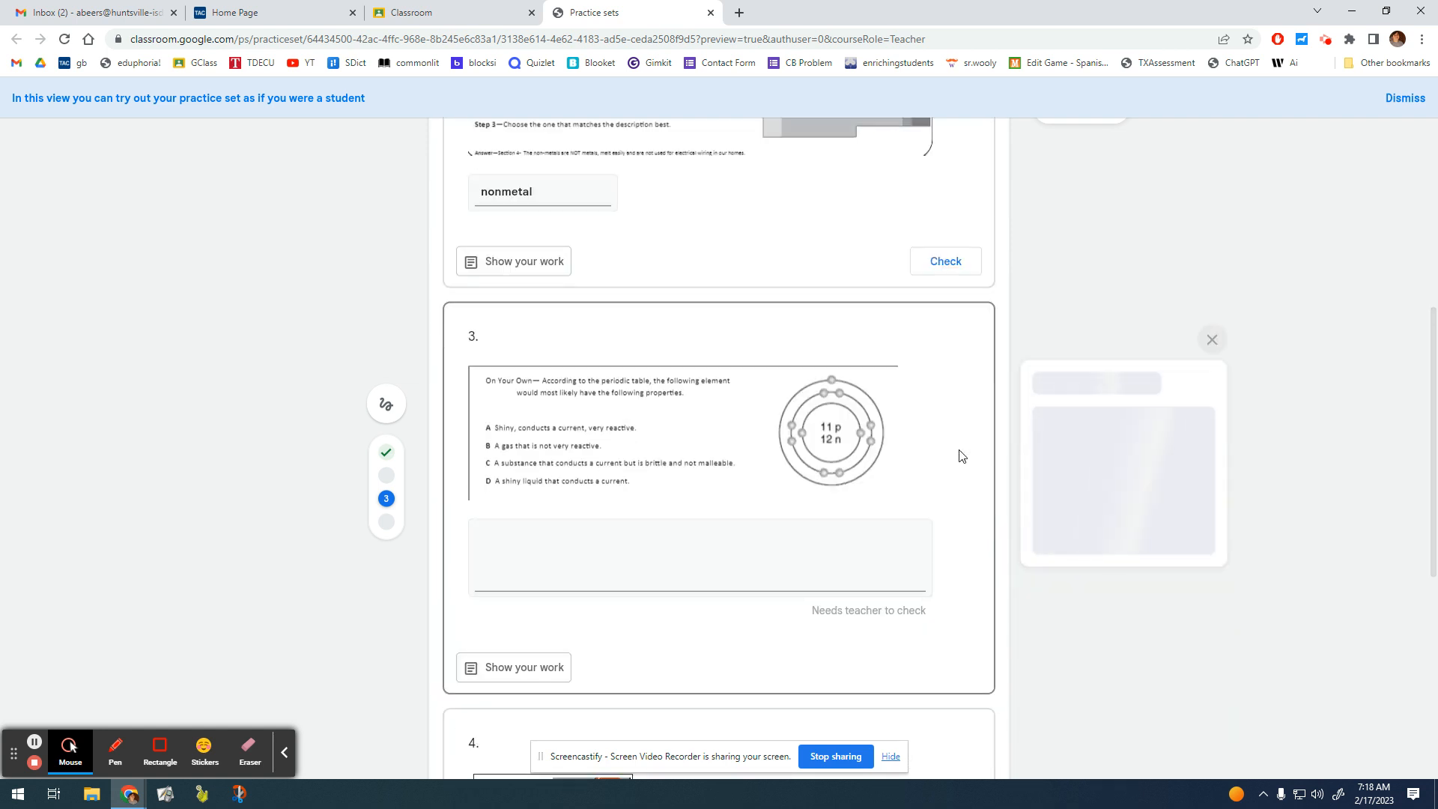
scroll(962, 456, "down", 2)
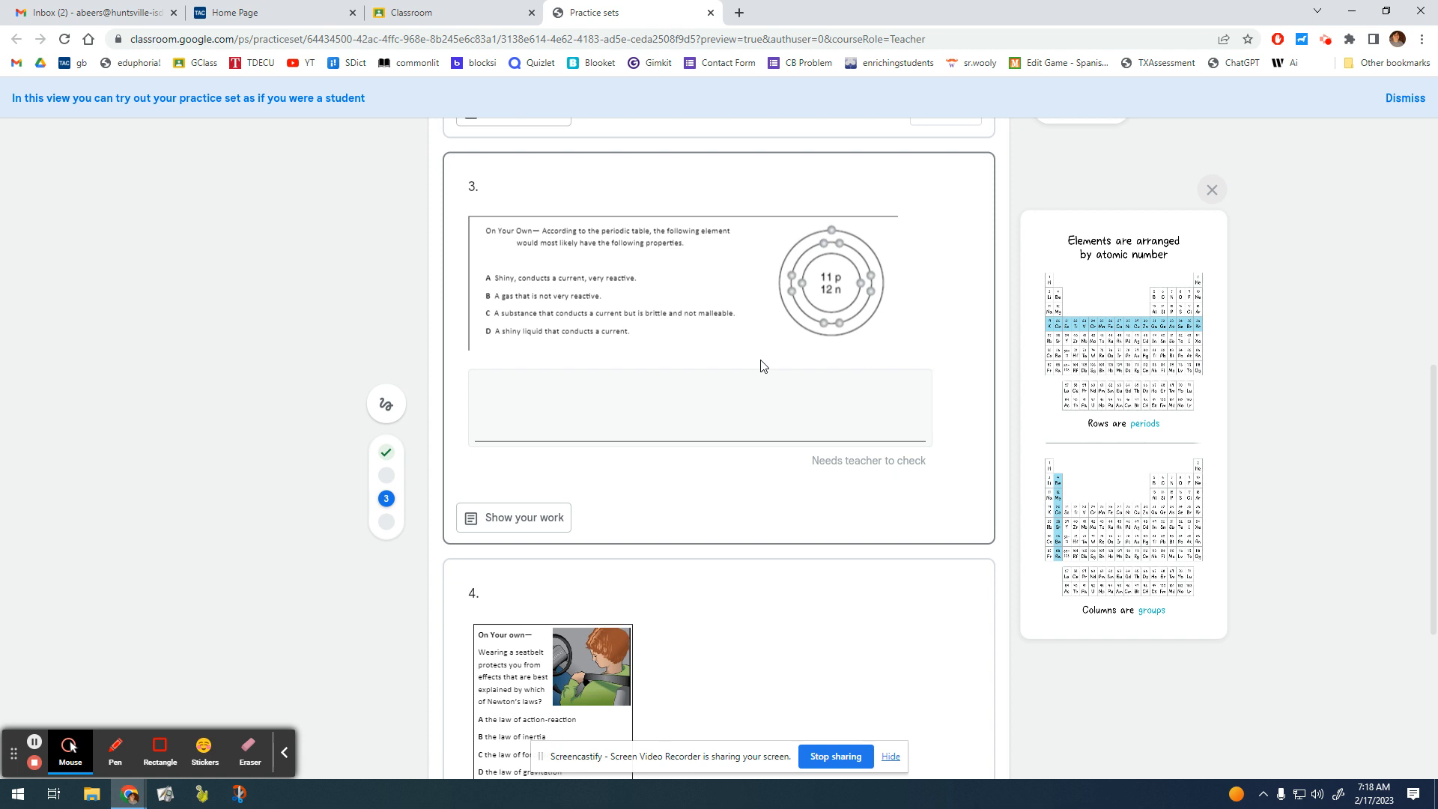
scroll(762, 366, "up", 7)
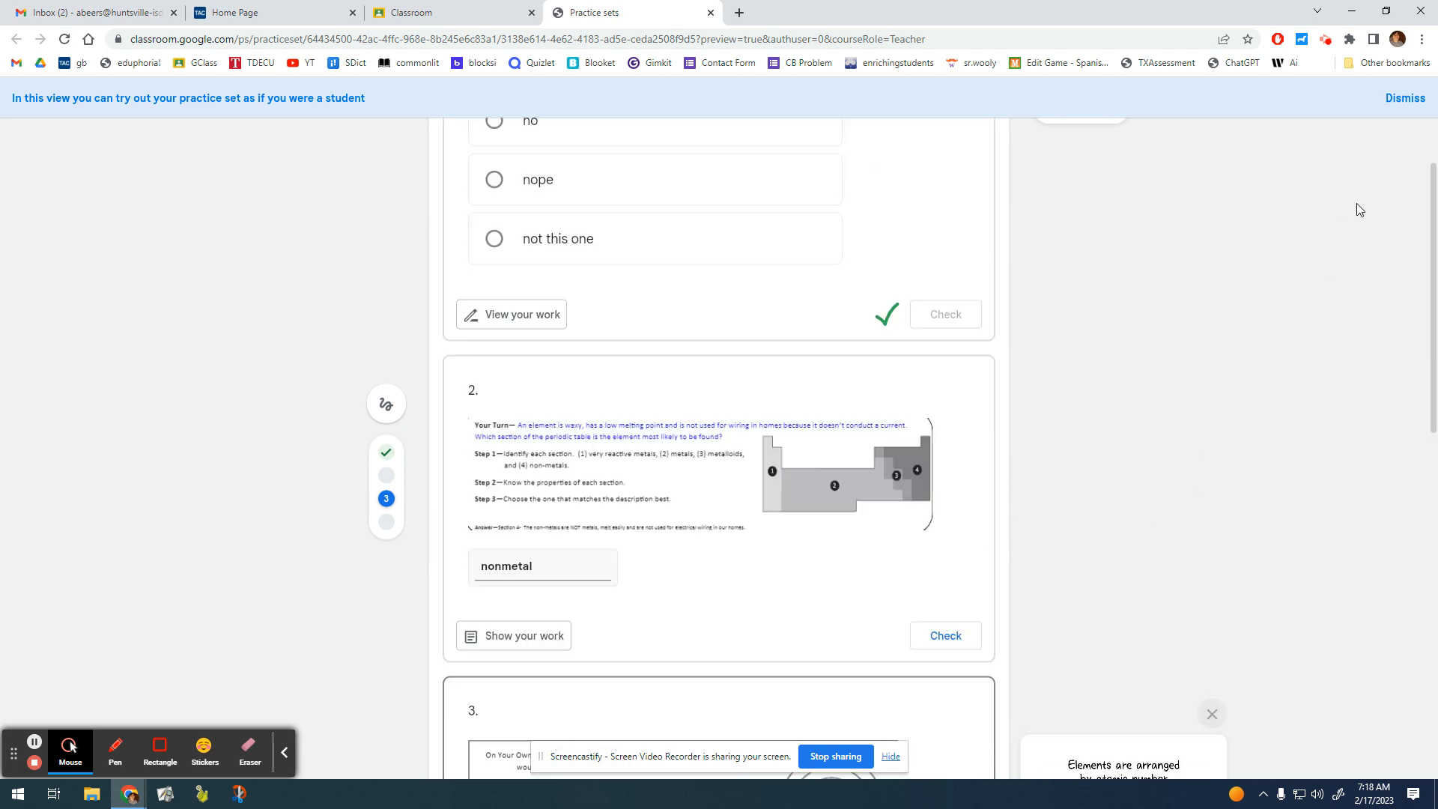
scroll(1273, 389, "down", 2)
left_click(1211, 567)
scroll(809, 464, "up", 4)
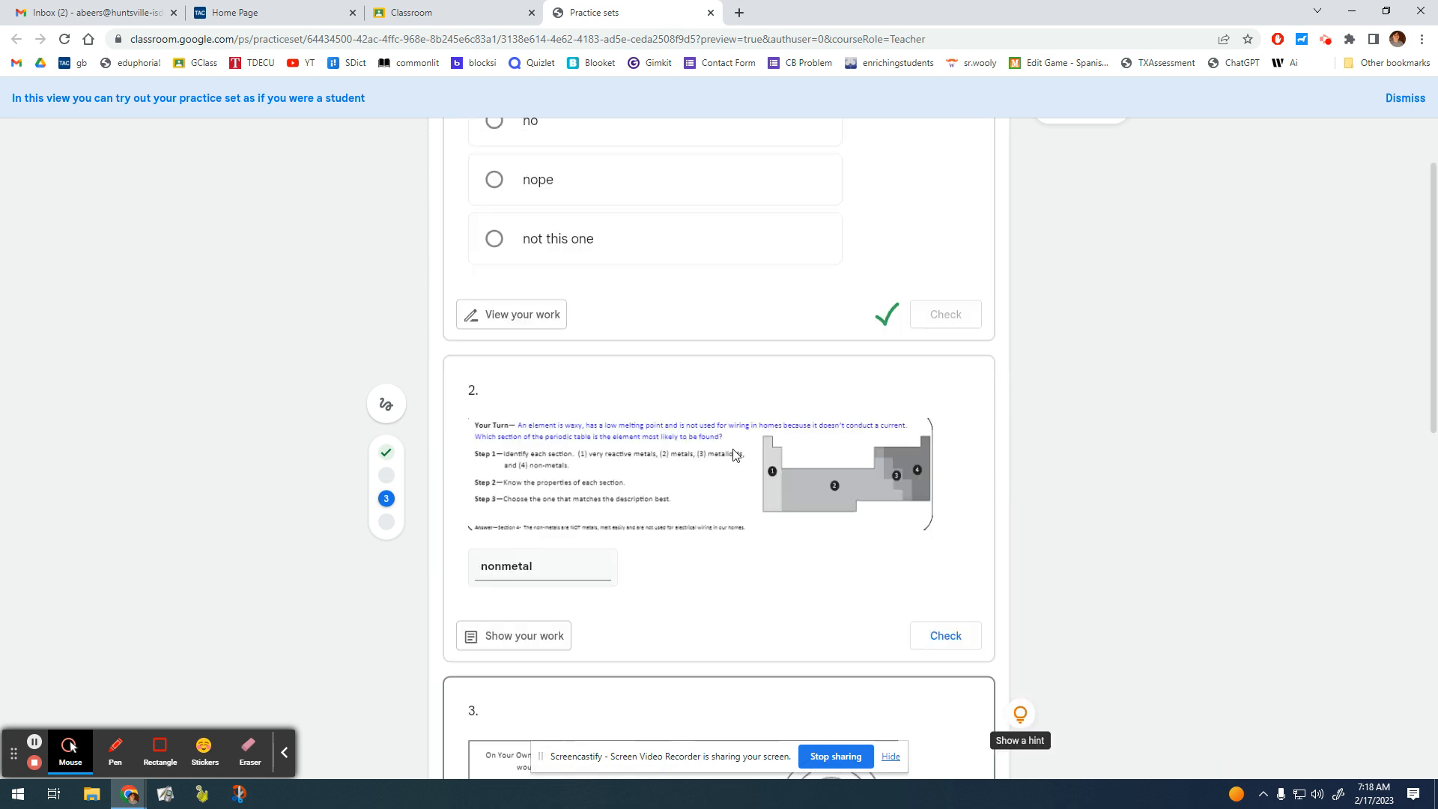
scroll(775, 464, "up", 1)
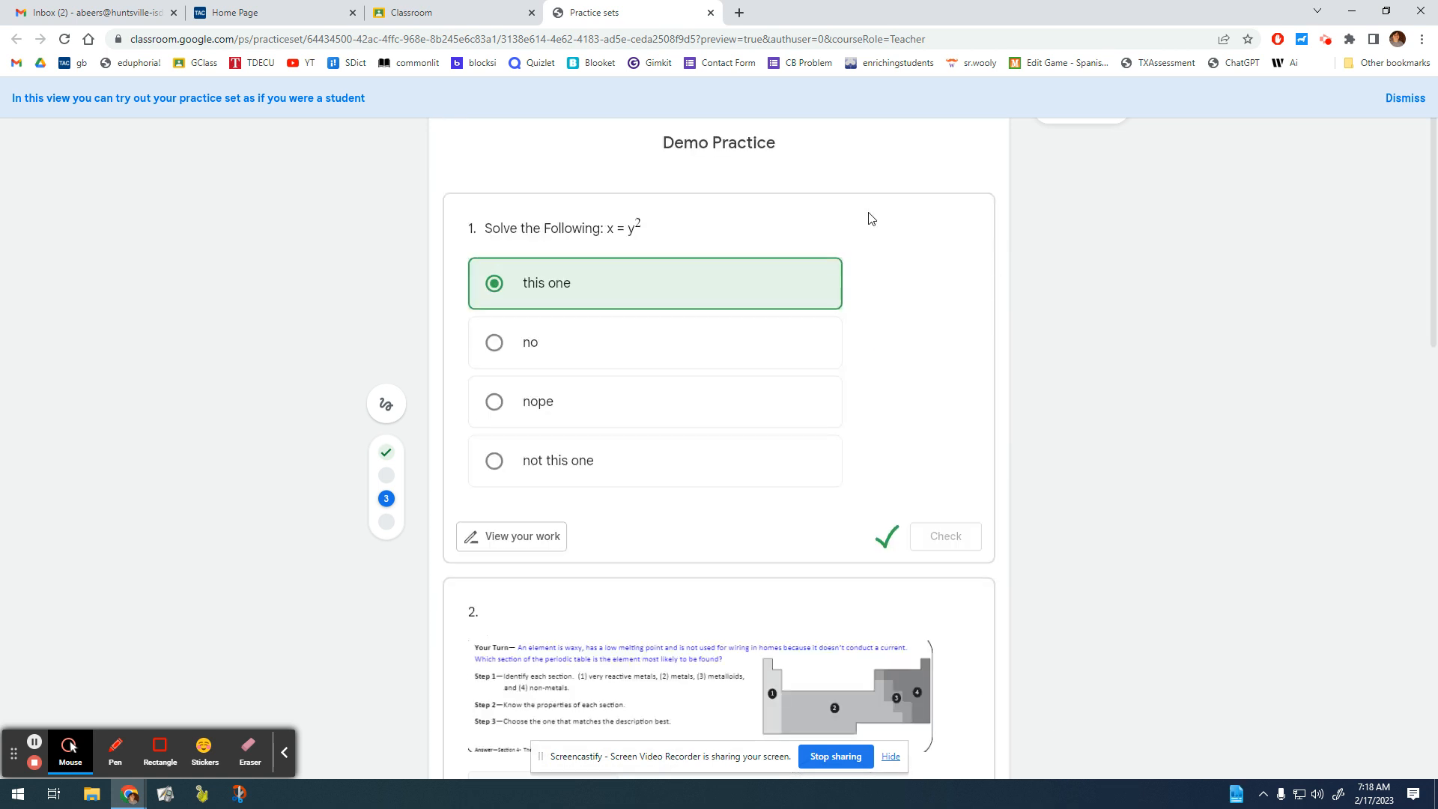
scroll(797, 385, "down", 15)
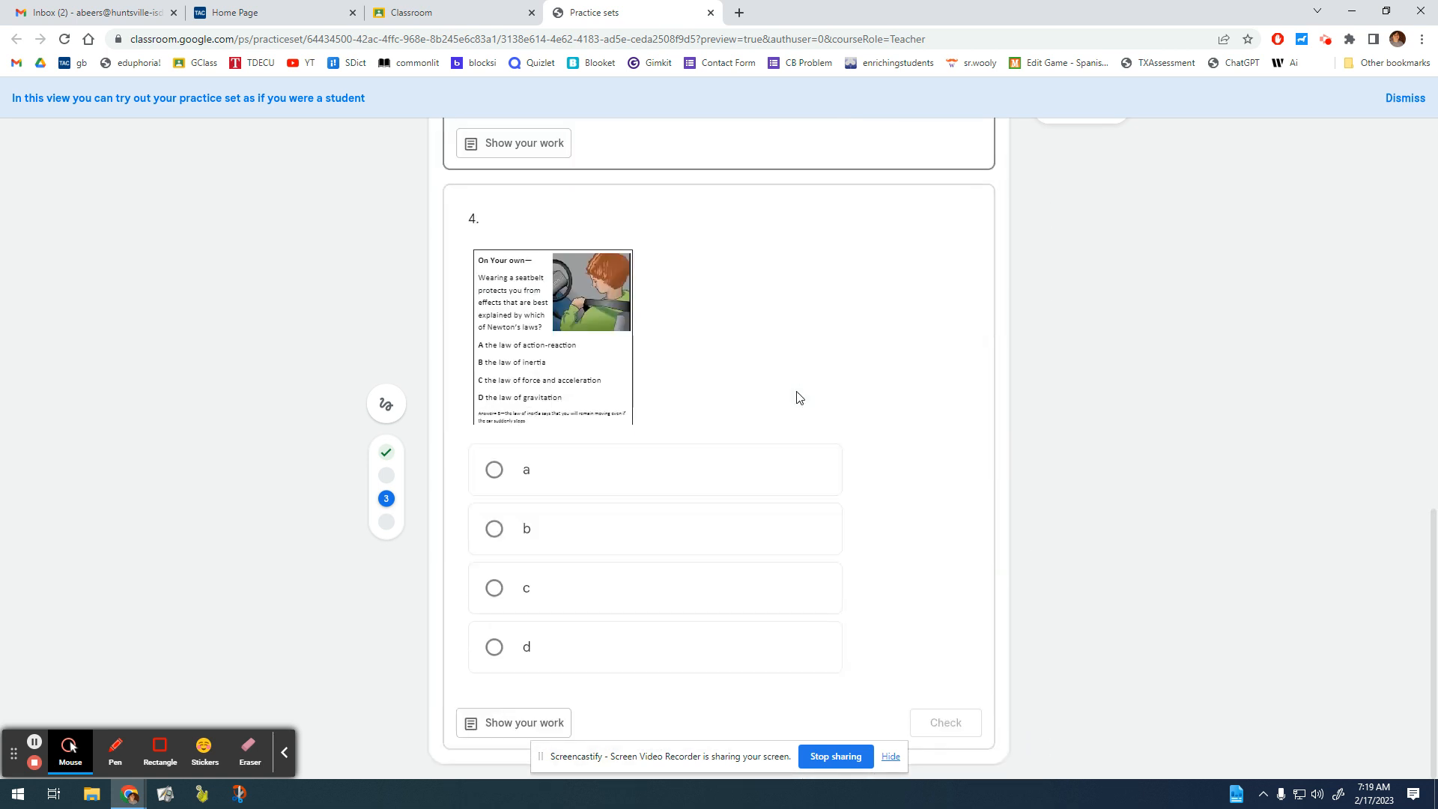
scroll(800, 398, "up", 10)
scroll(800, 397, "up", 5)
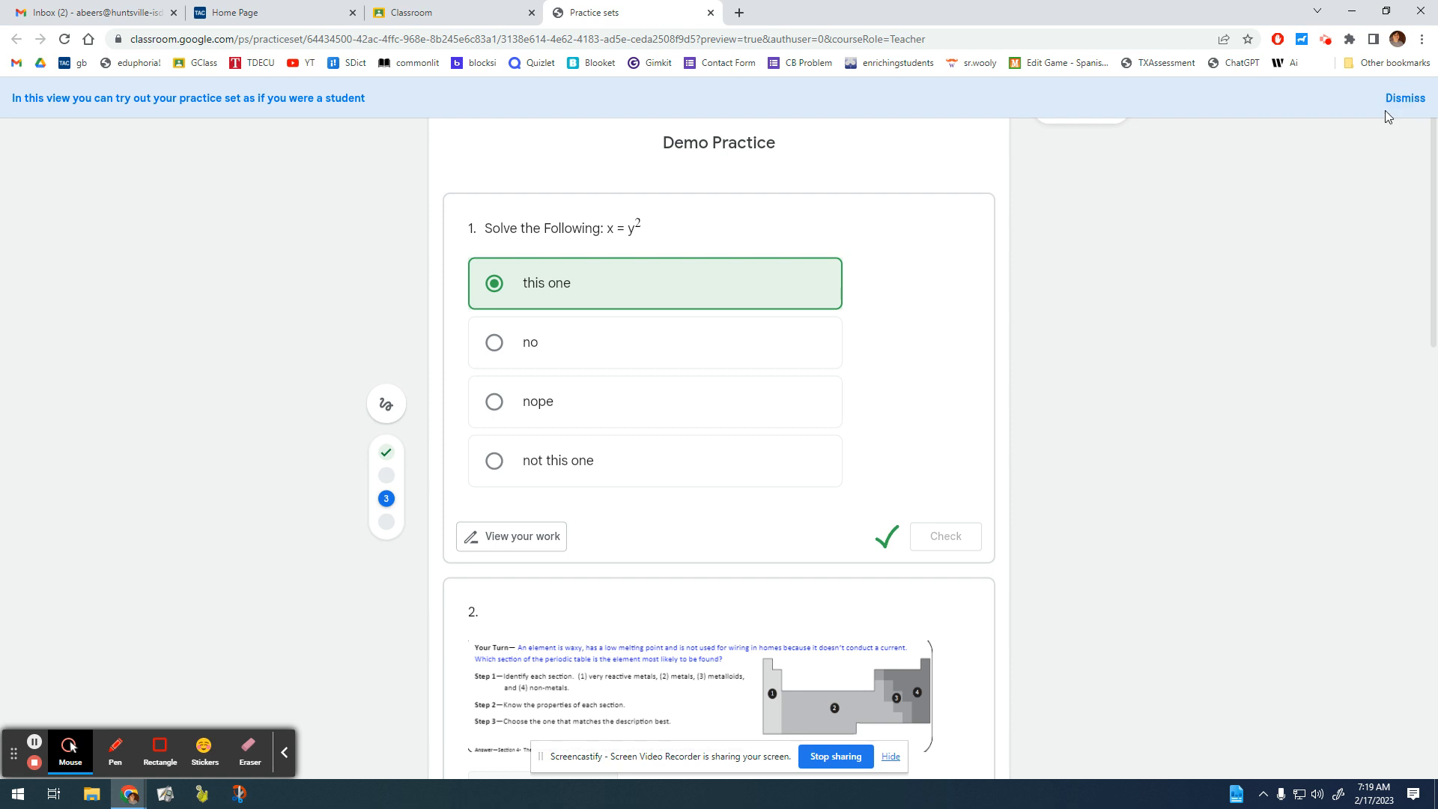
- Dismiss the student-view notice, close the practice set preview, and open the classwork of the Spanish - Period 1 class
left_click(1403, 98)
left_click(709, 13)
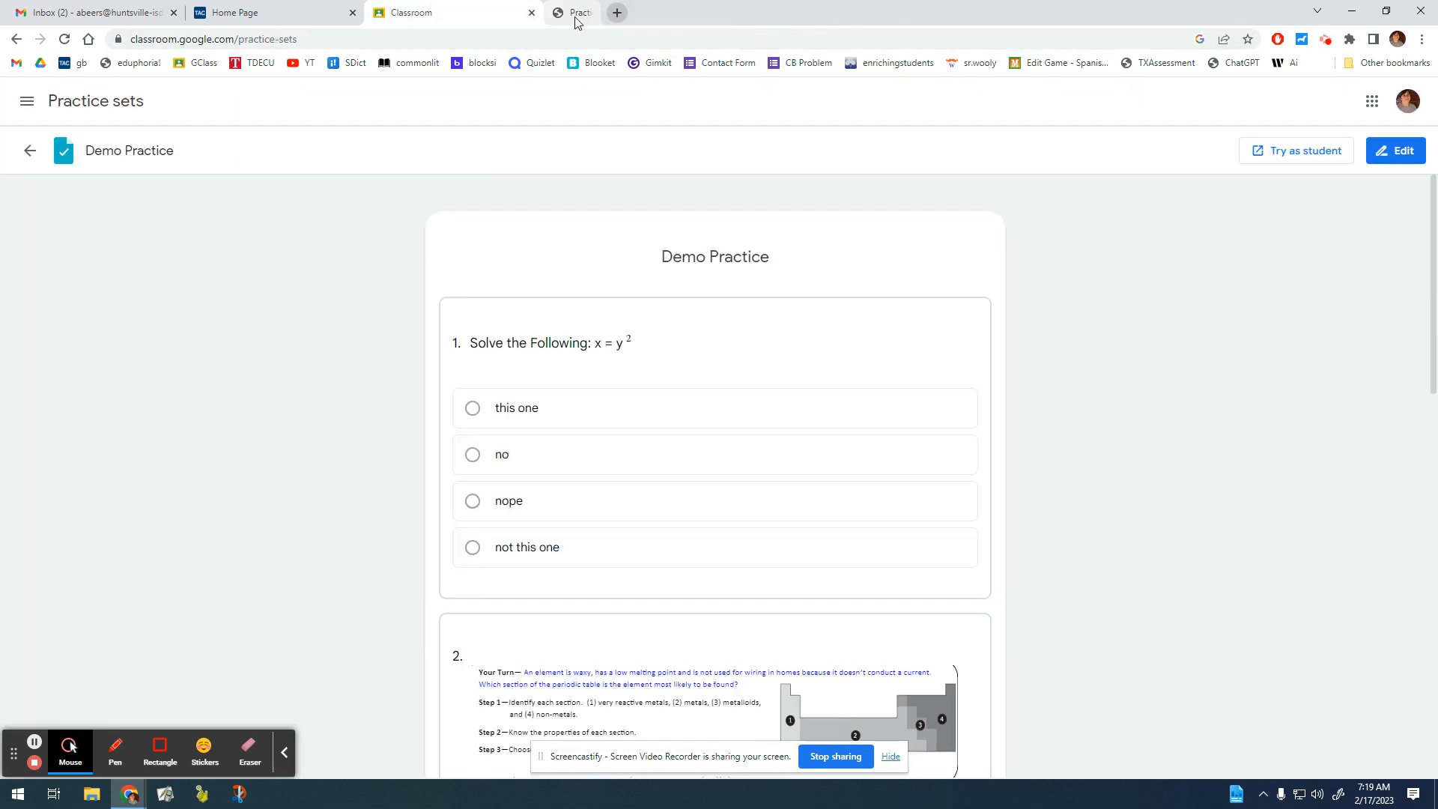
left_click(27, 101)
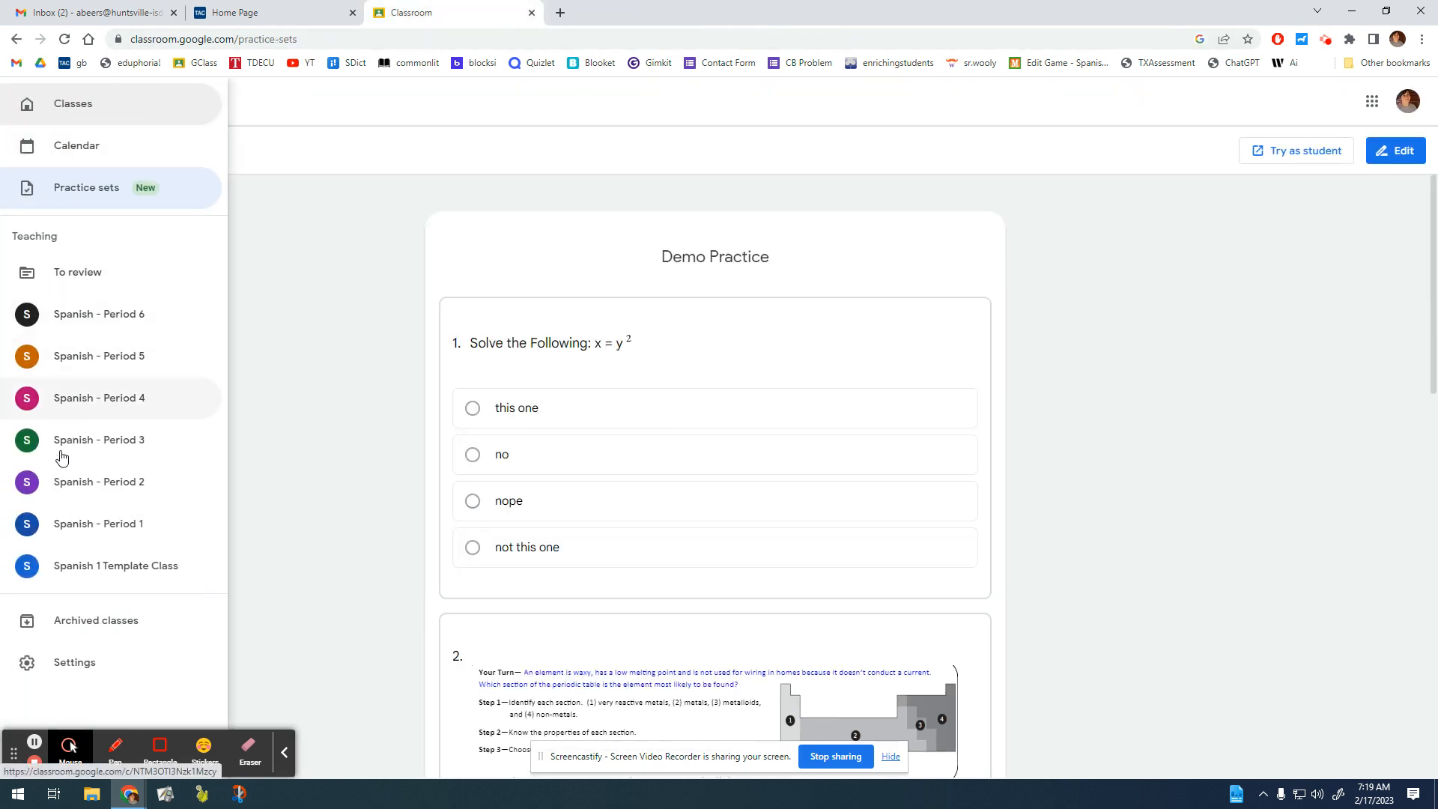
left_click(74, 533)
left_click(668, 101)
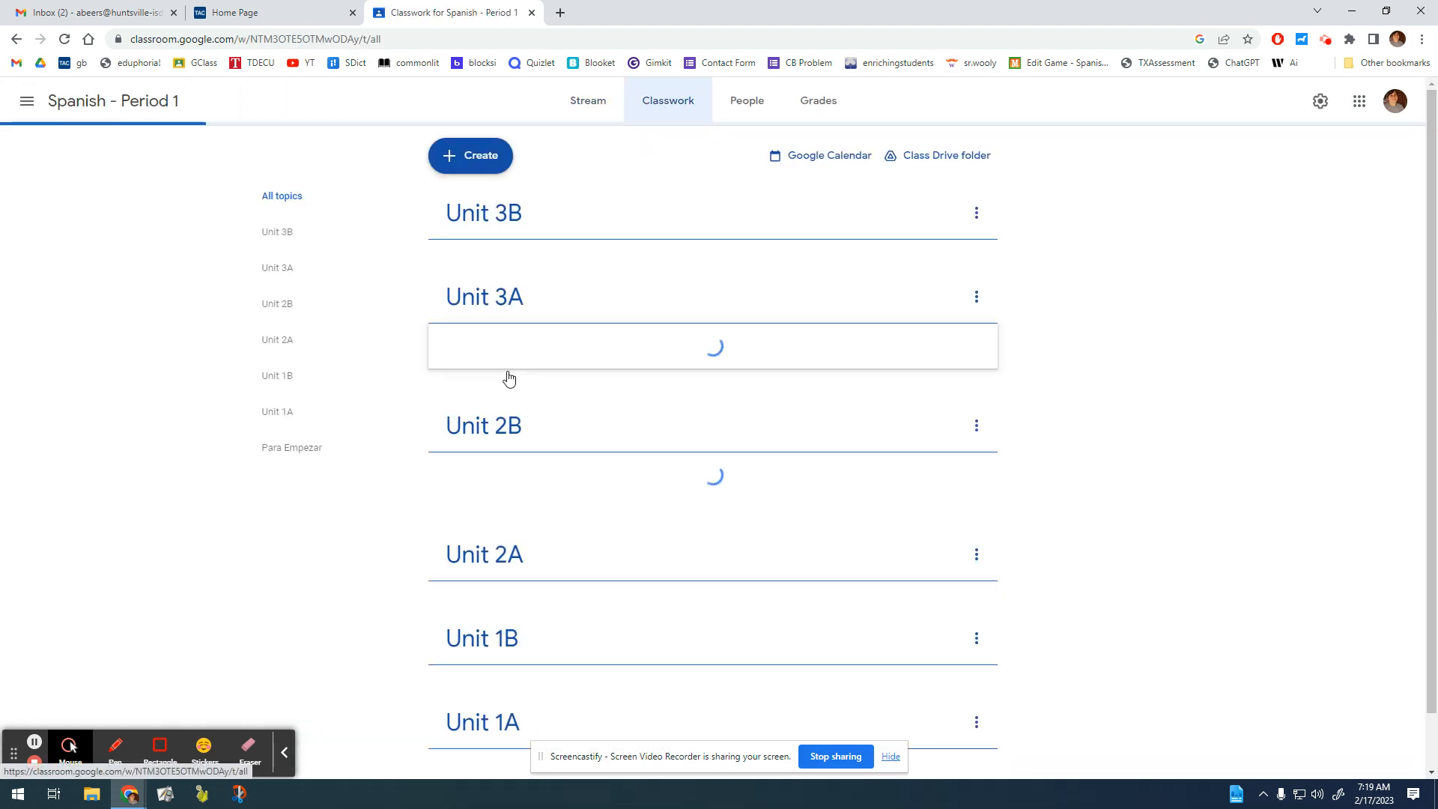
- Expand the full Unit 3A assignment list and open the student work for "Self Check: Present Tense Verbs, AR/ER/IR"
scroll(428, 406, "down", 3)
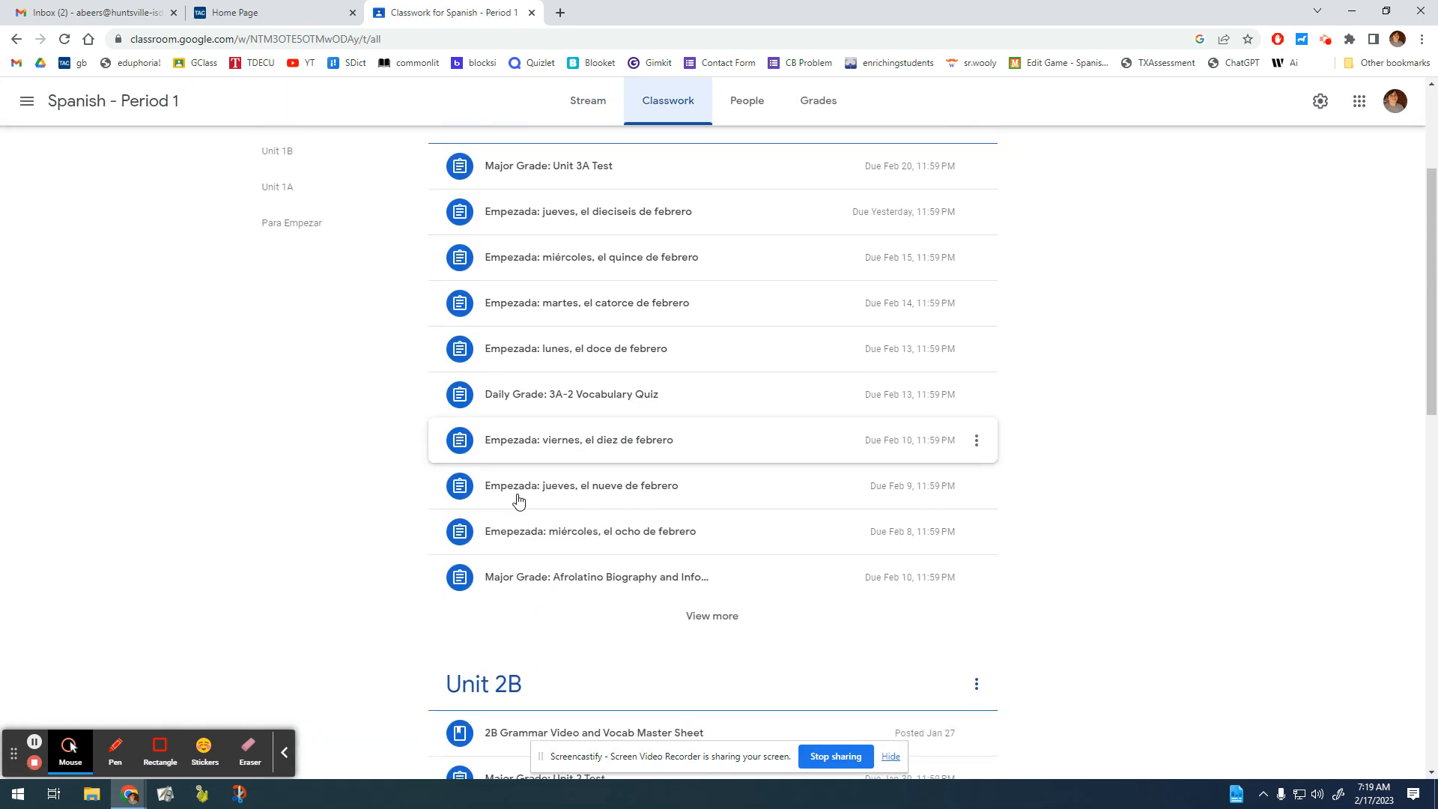
left_click(716, 614)
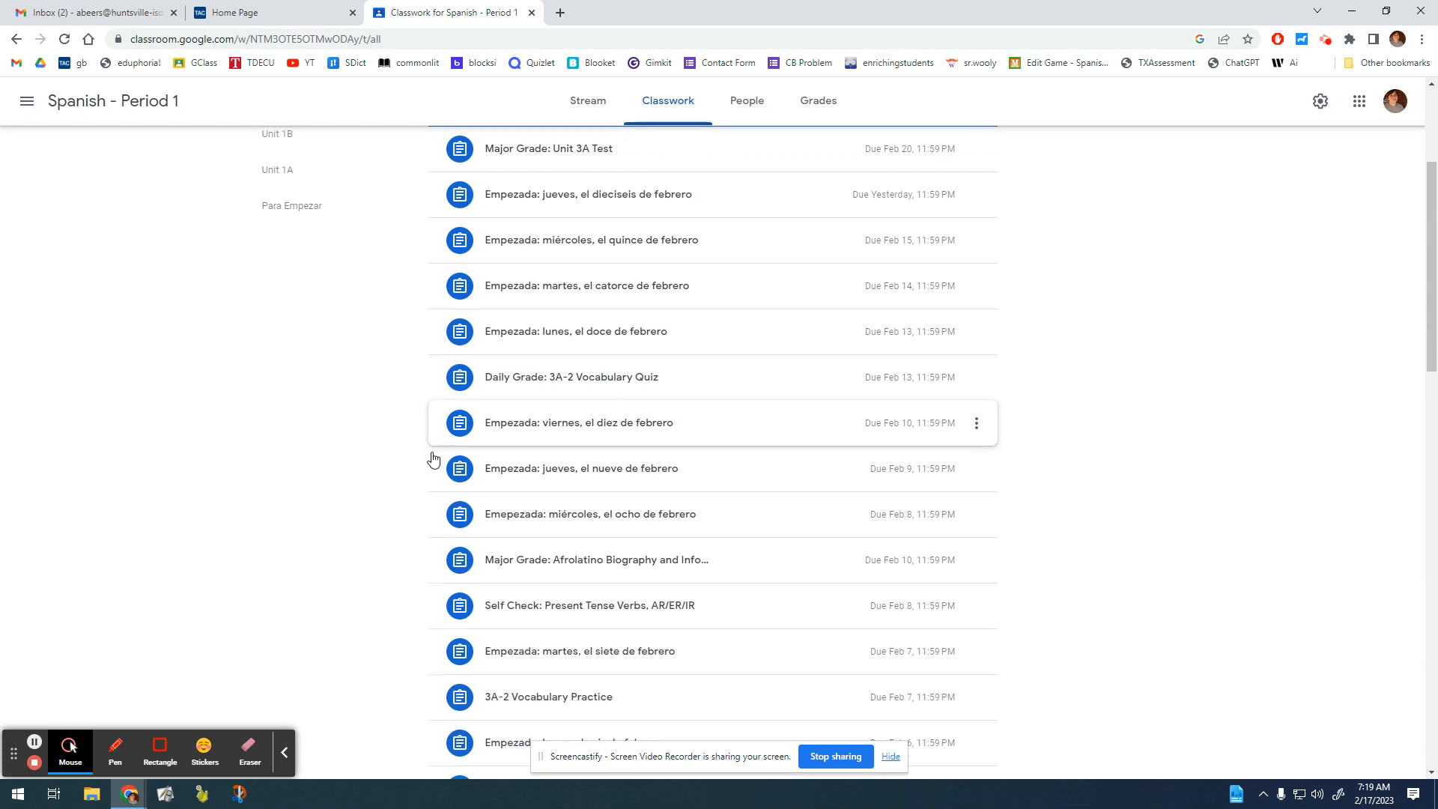
scroll(433, 457, "down", 4)
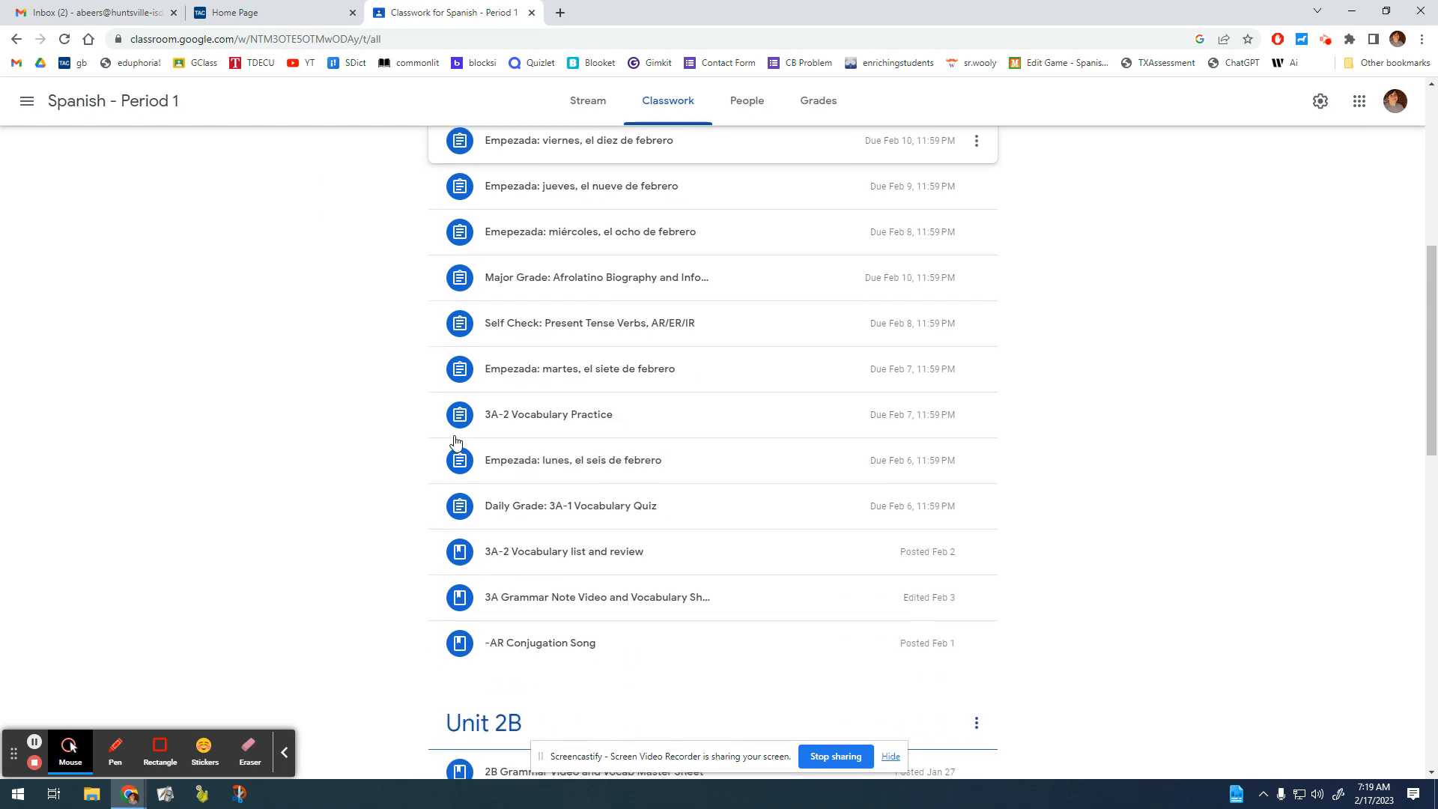
left_click(678, 329)
left_click(860, 417)
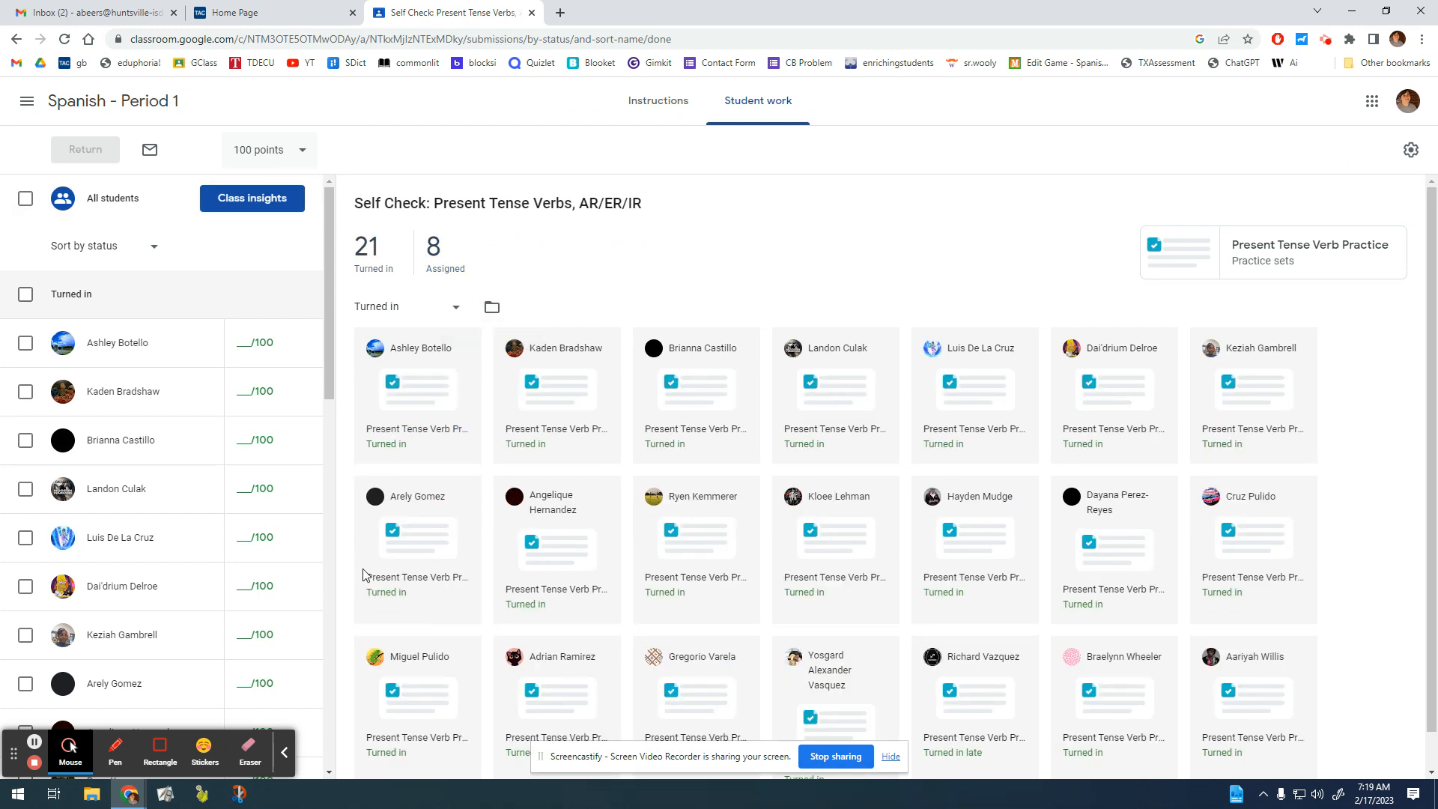
- Open the class insights for the assignment and view the problem 1 results of the first two listed students
left_click(283, 208)
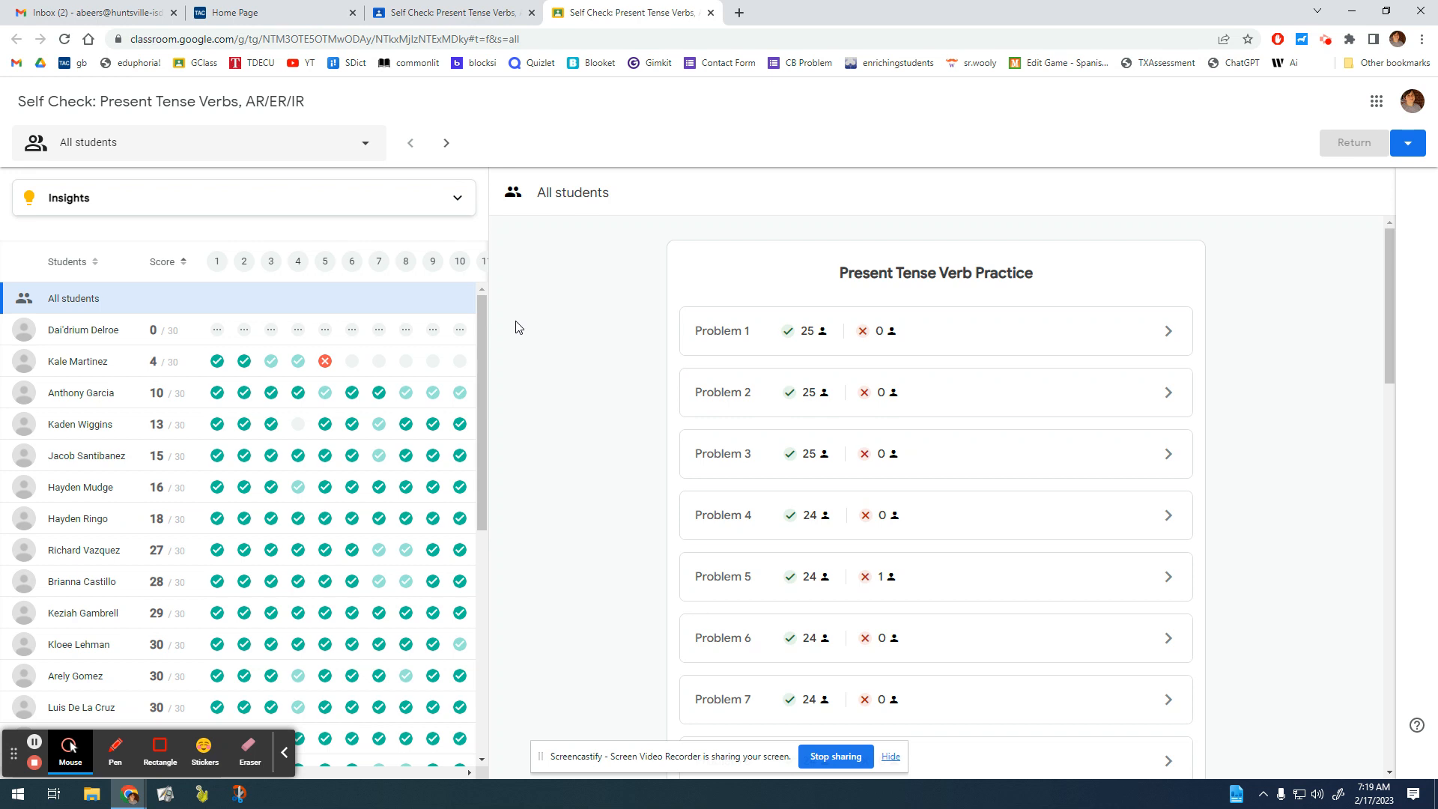
left_click_drag(481, 341, 481, 333)
left_click(219, 337)
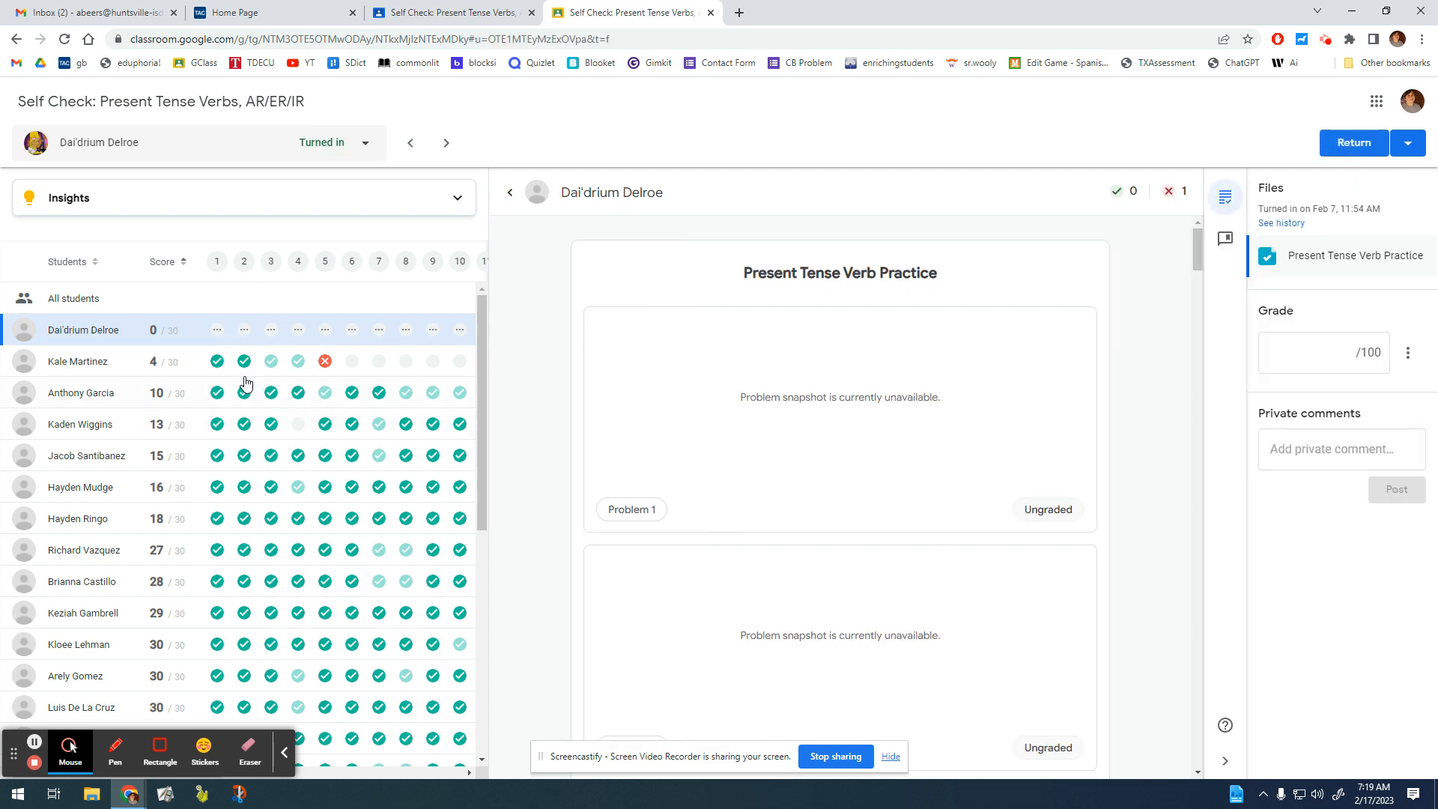
left_click(219, 363)
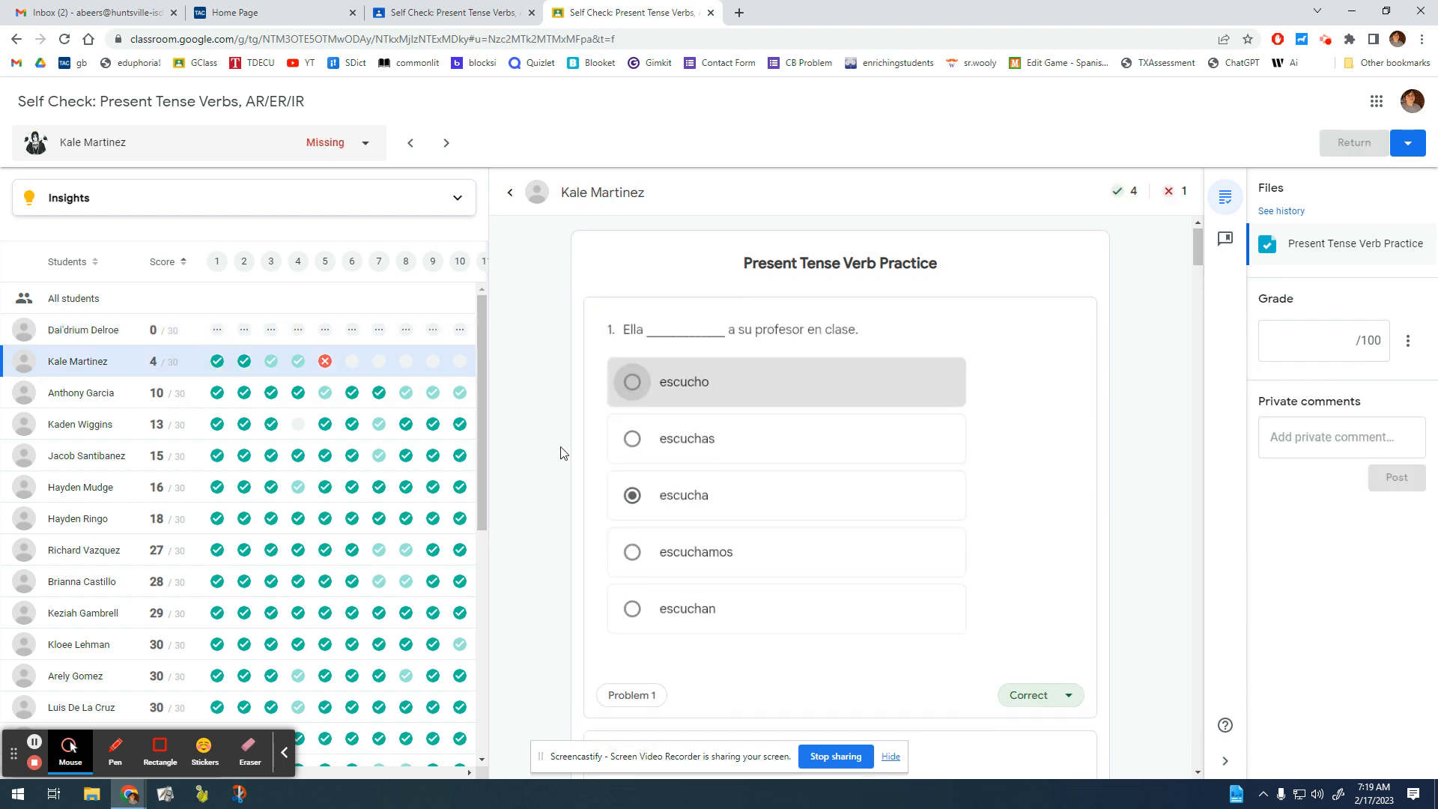
- Review the second student's answers through problem 3, then expand that problem's extra attempts and examine each one
scroll(563, 452, "down", 1)
scroll(599, 497, "down", 6)
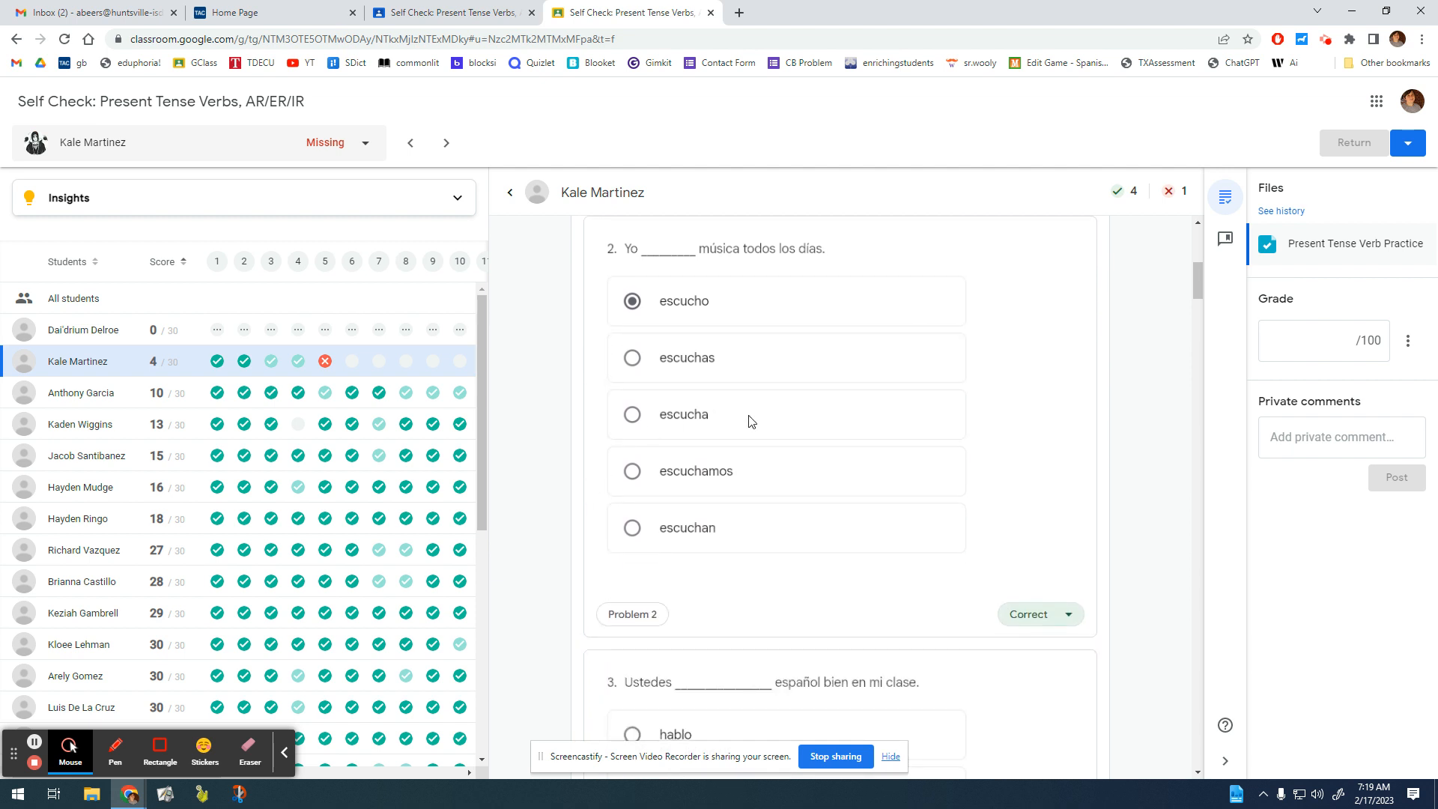
scroll(545, 465, "down", 5)
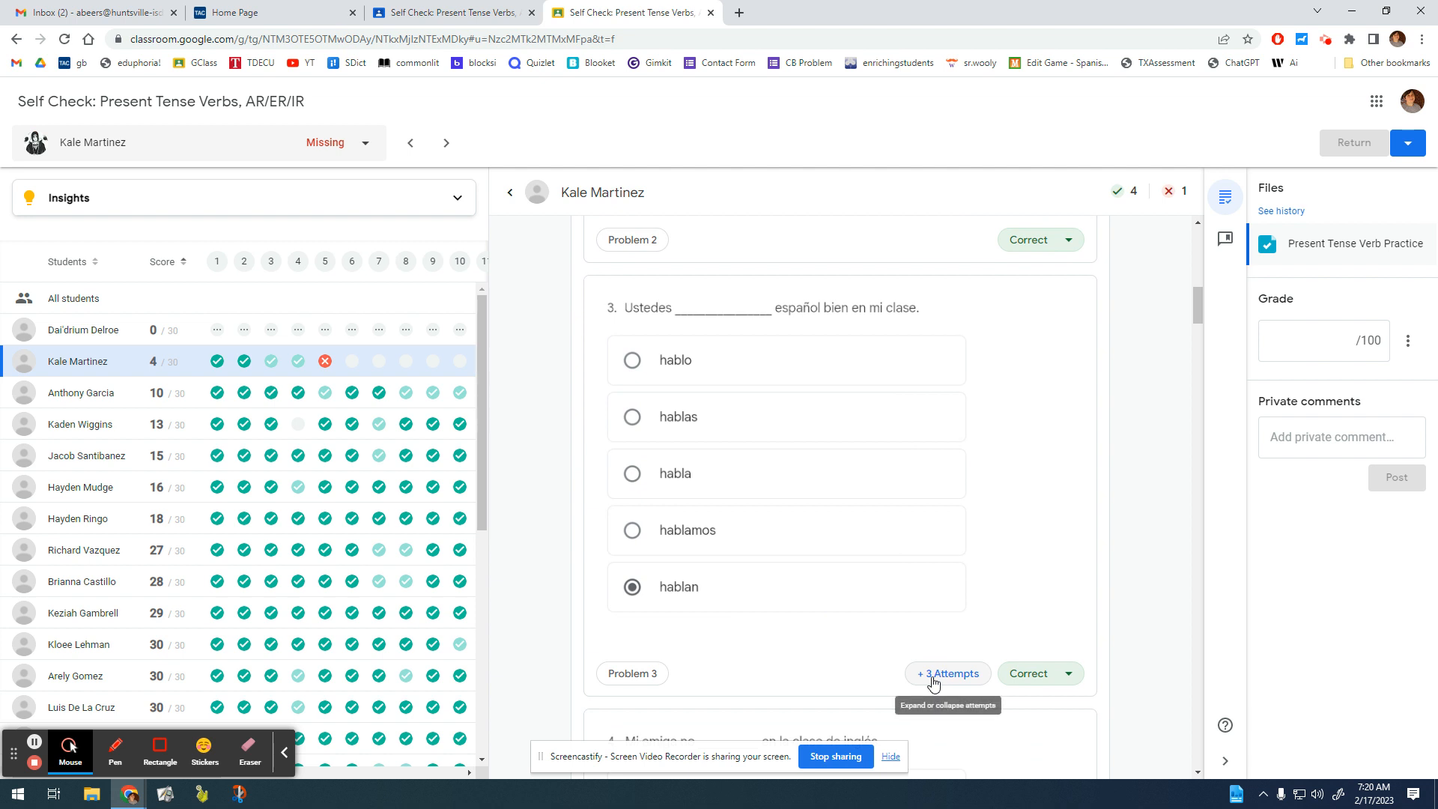
scroll(943, 610, "down", 1)
left_click(942, 610)
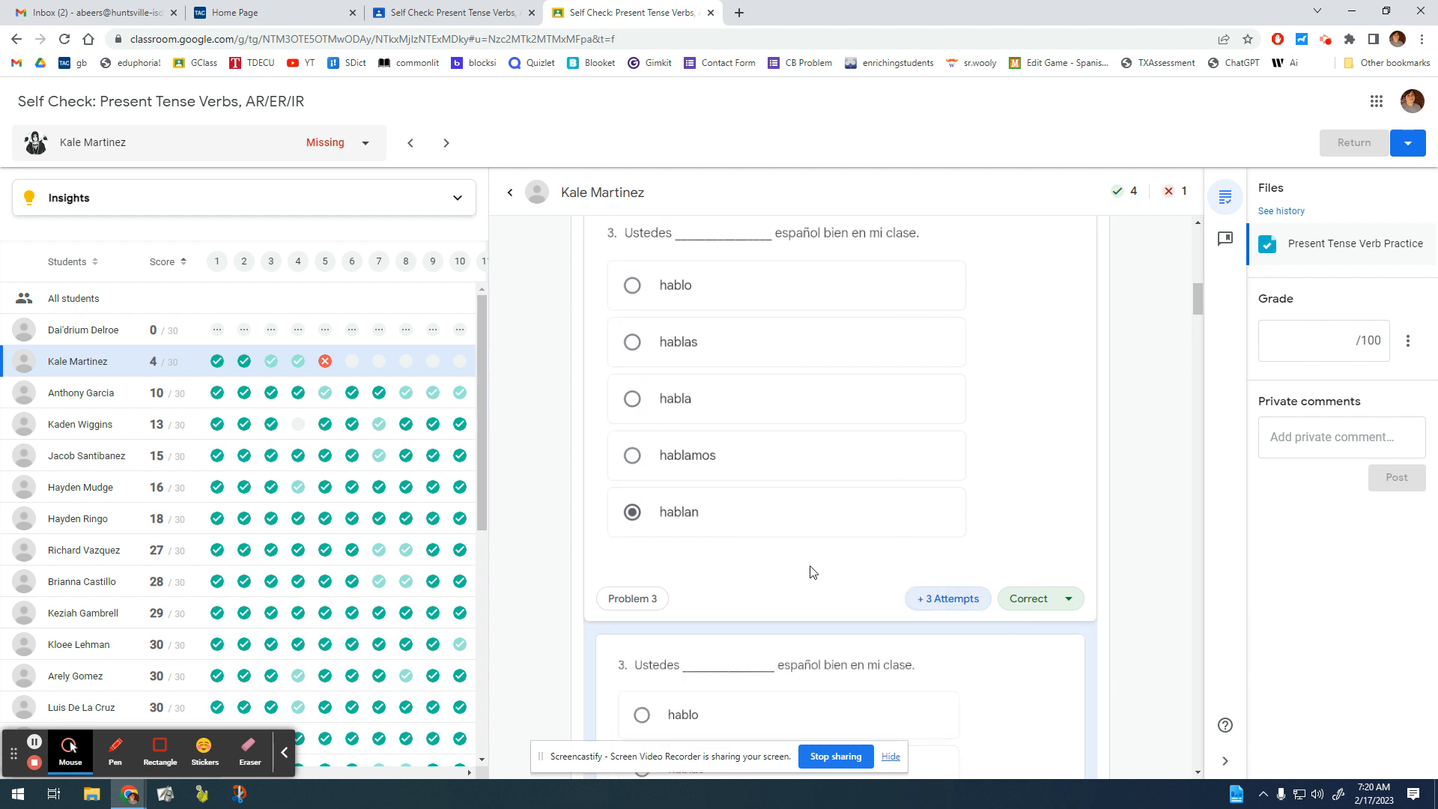
scroll(587, 546, "down", 4)
scroll(587, 545, "down", 9)
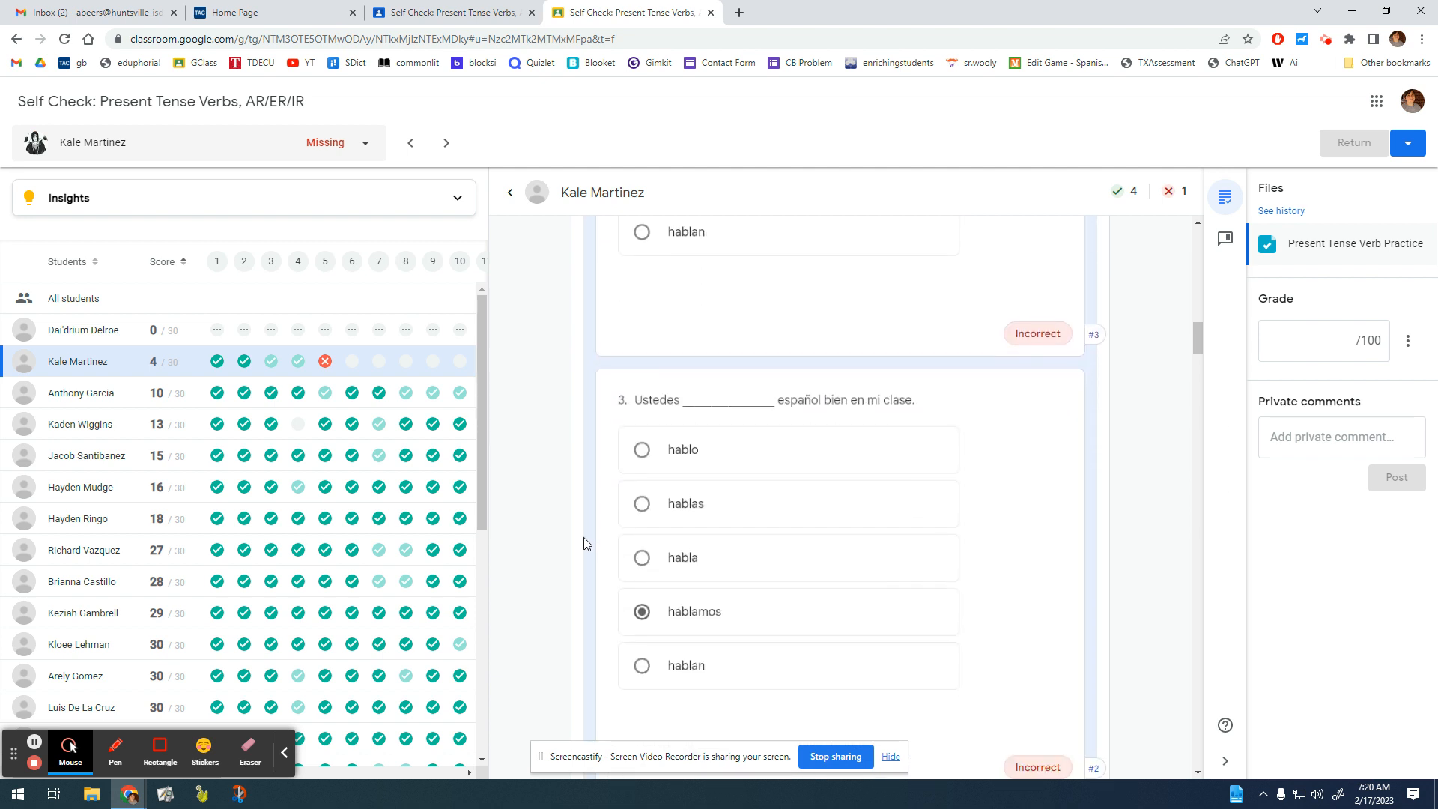
scroll(587, 546, "down", 10)
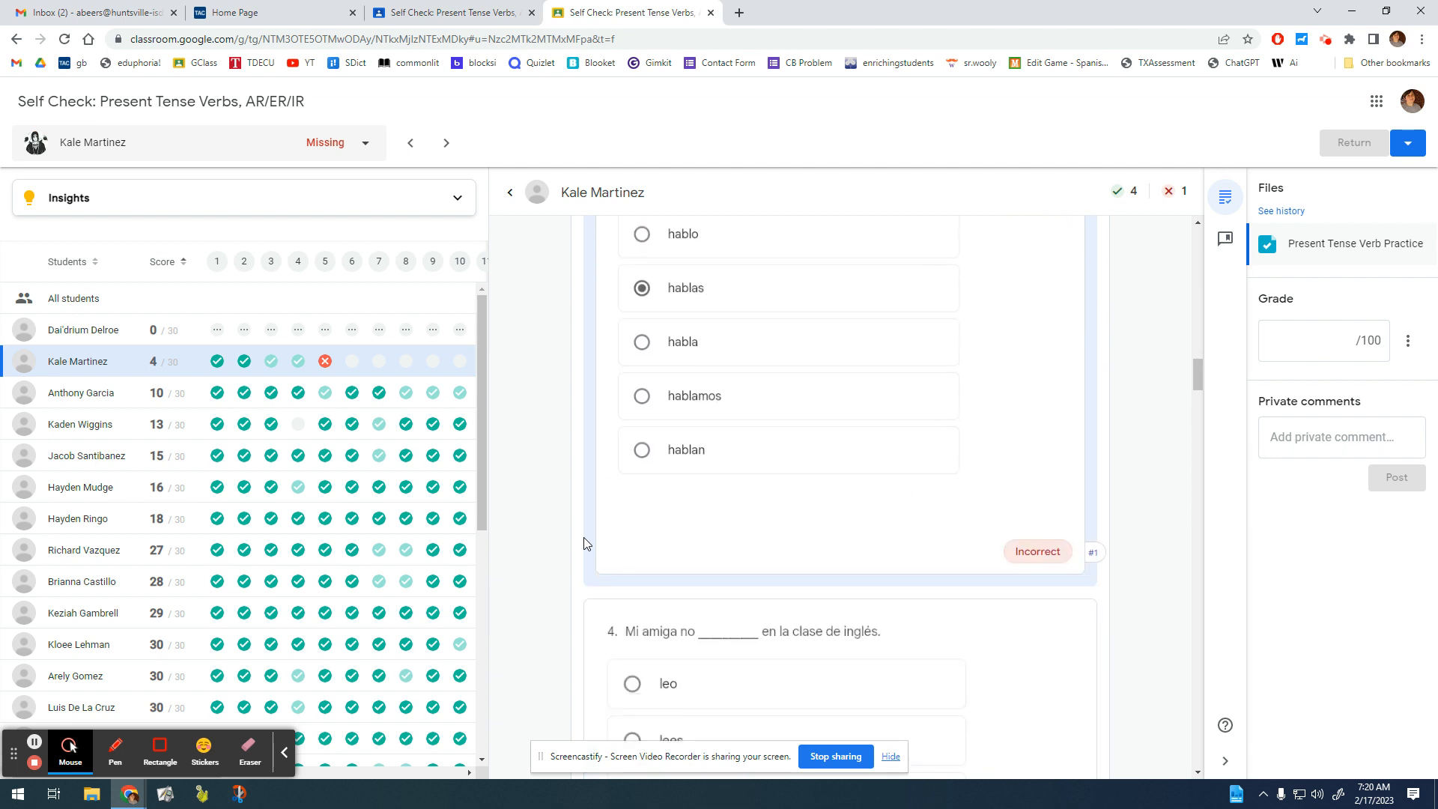
- Examine the second student's answers from problem 4 onward, look back at problem 5, and close the class insights
scroll(587, 545, "down", 5)
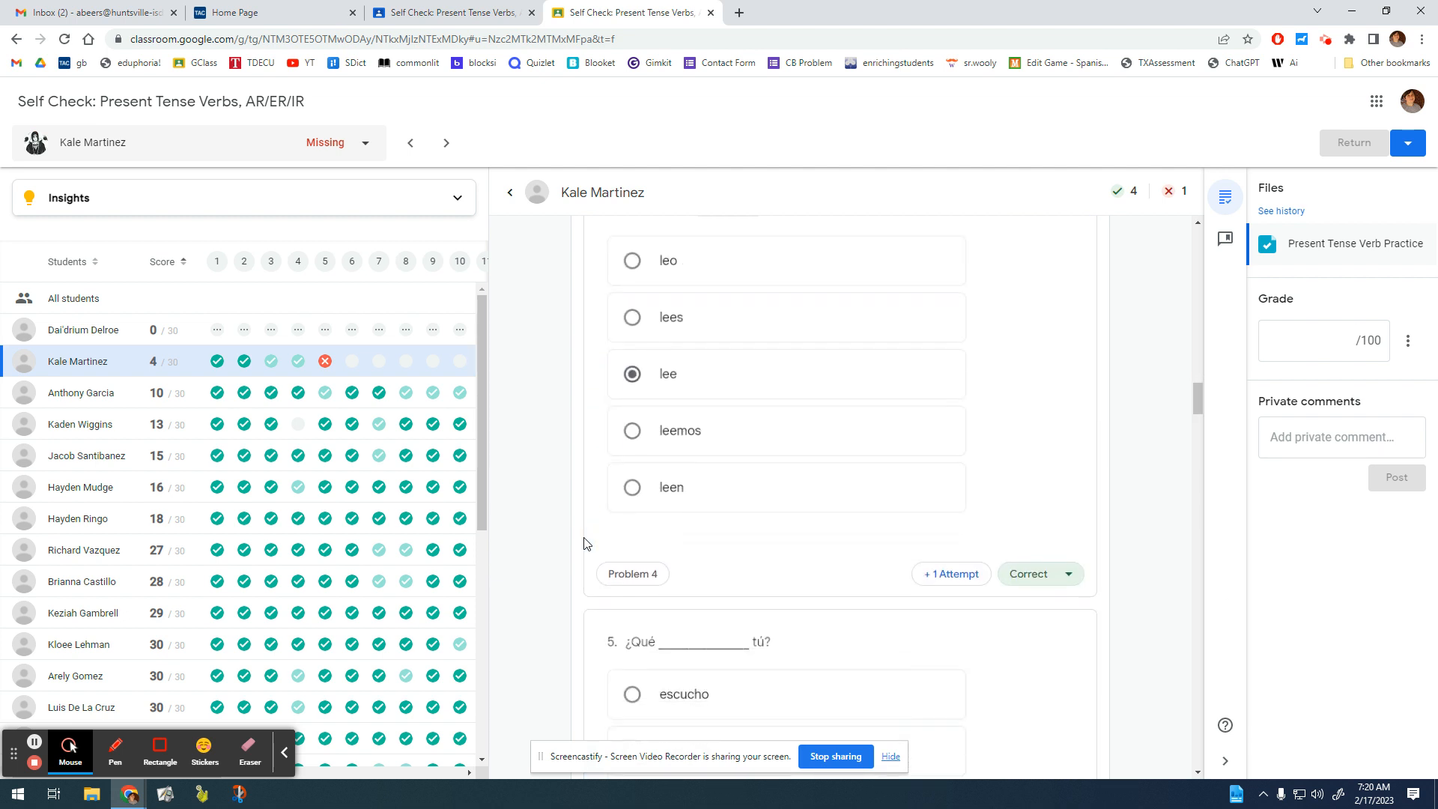
scroll(588, 546, "down", 4)
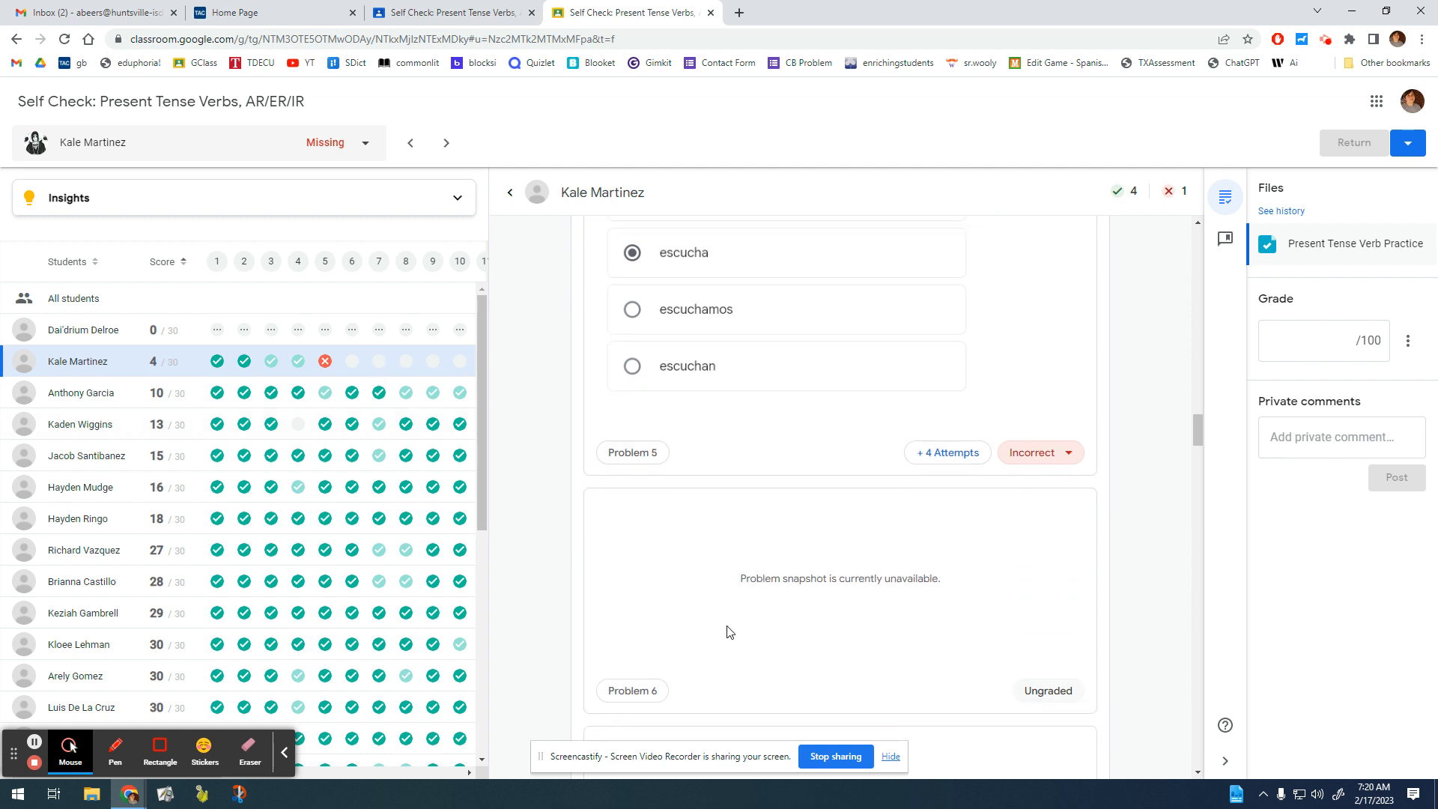
scroll(749, 625, "down", 3)
scroll(820, 622, "up", 4)
scroll(820, 623, "up", 1)
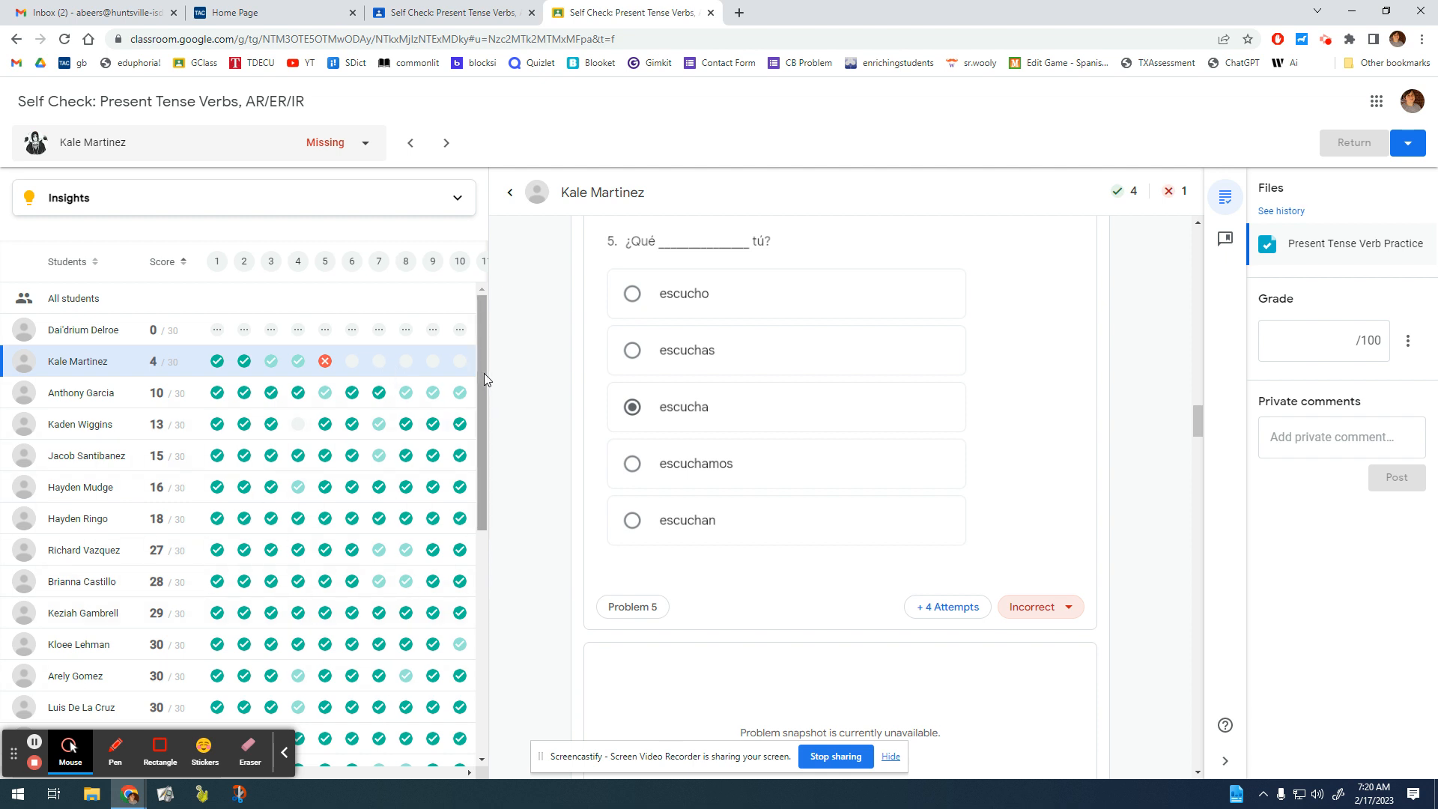
left_click_drag(484, 374, 482, 302)
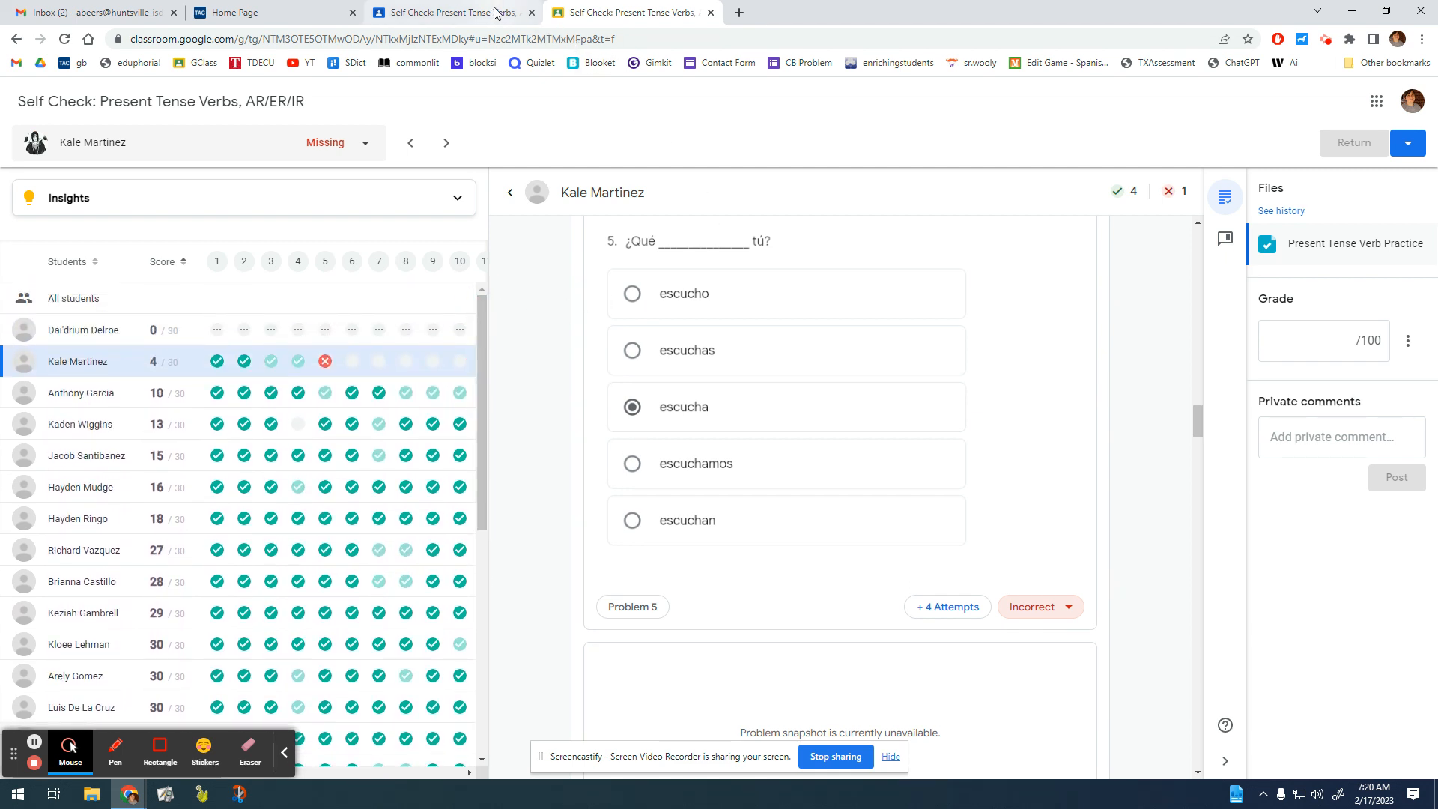
left_click(710, 14)
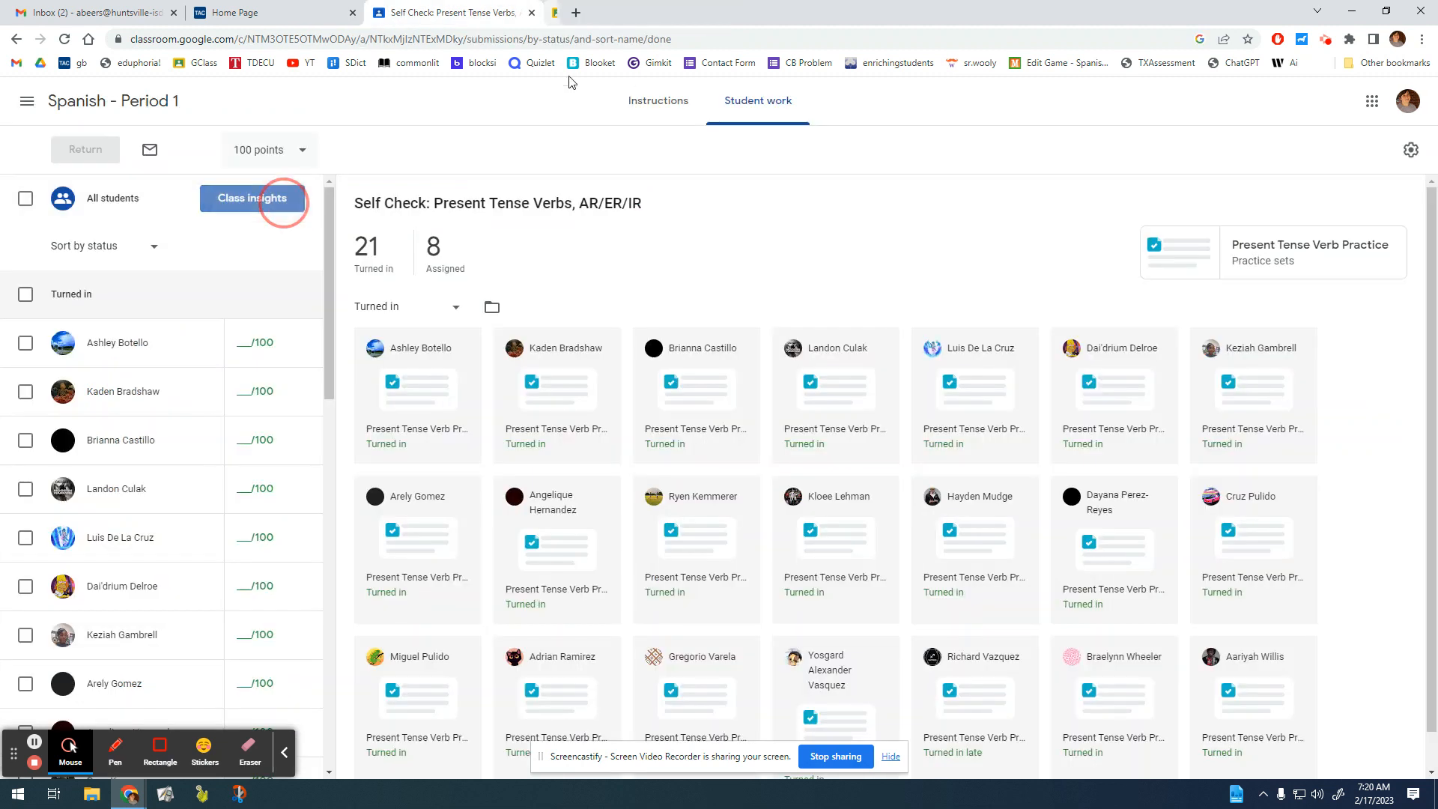